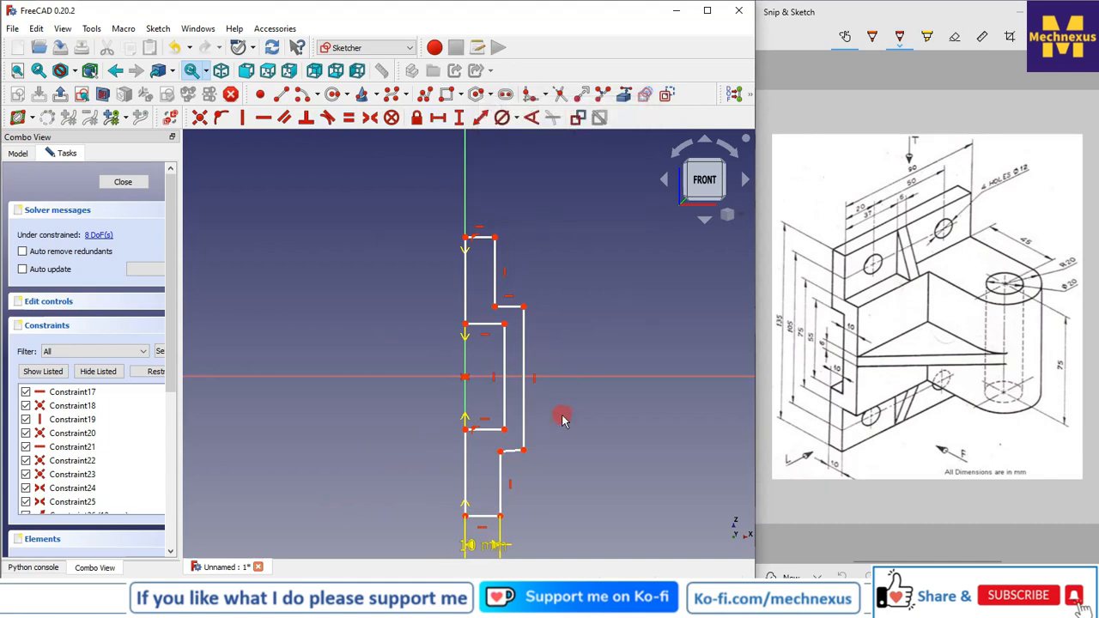
# Constrain the short slanted edge at the lower step to be horizontal and shift the 10 mm base dimension label clear of the profile.
pyautogui.scroll(5, 552, 430)
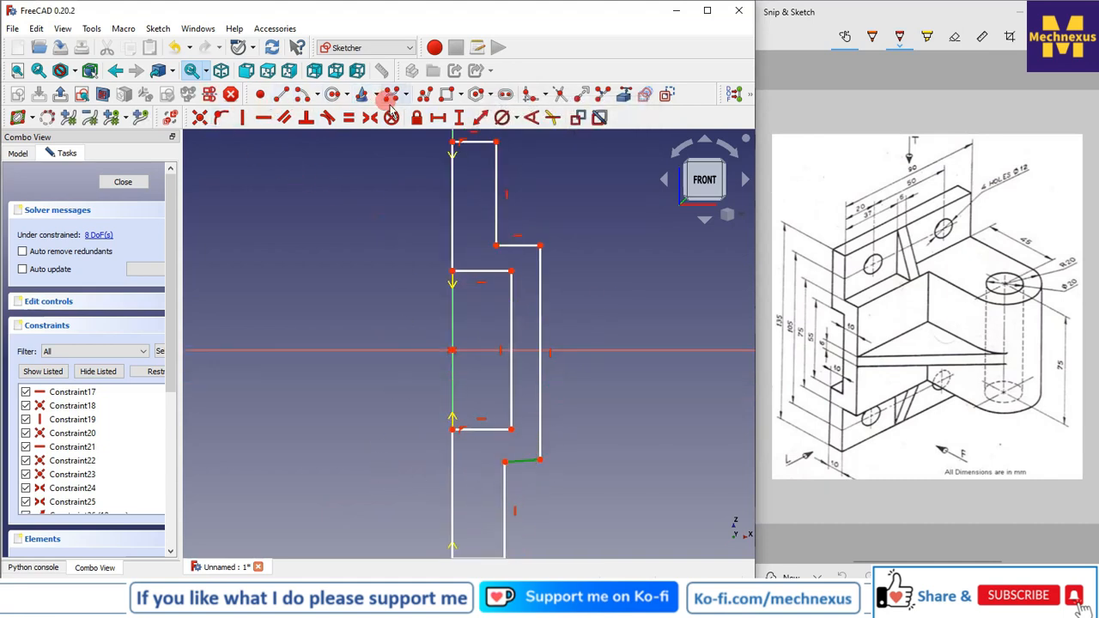
pyautogui.scroll(-5, 474, 351)
pyautogui.scroll(4, 508, 451)
pyautogui.moveTo(426, 435); pyautogui.dragTo(344, 424)
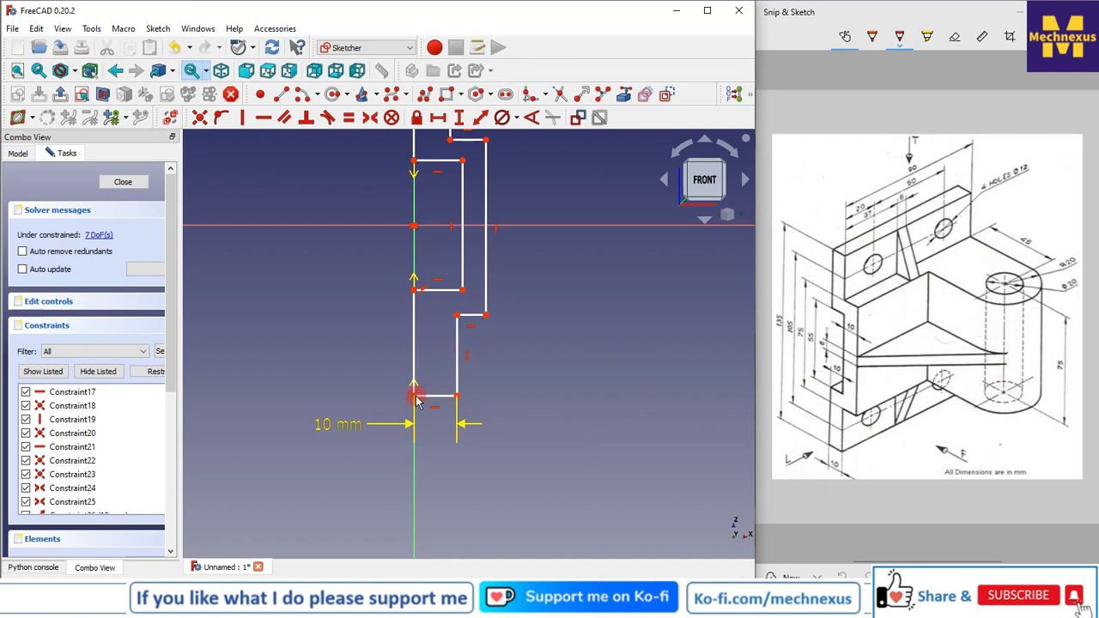
# Set the vertical distance between the profile's top and bottom corners on the vertical axis to 135 mm.
pyautogui.scroll(3, 511, 417)
pyautogui.scroll(-7, 493, 395)
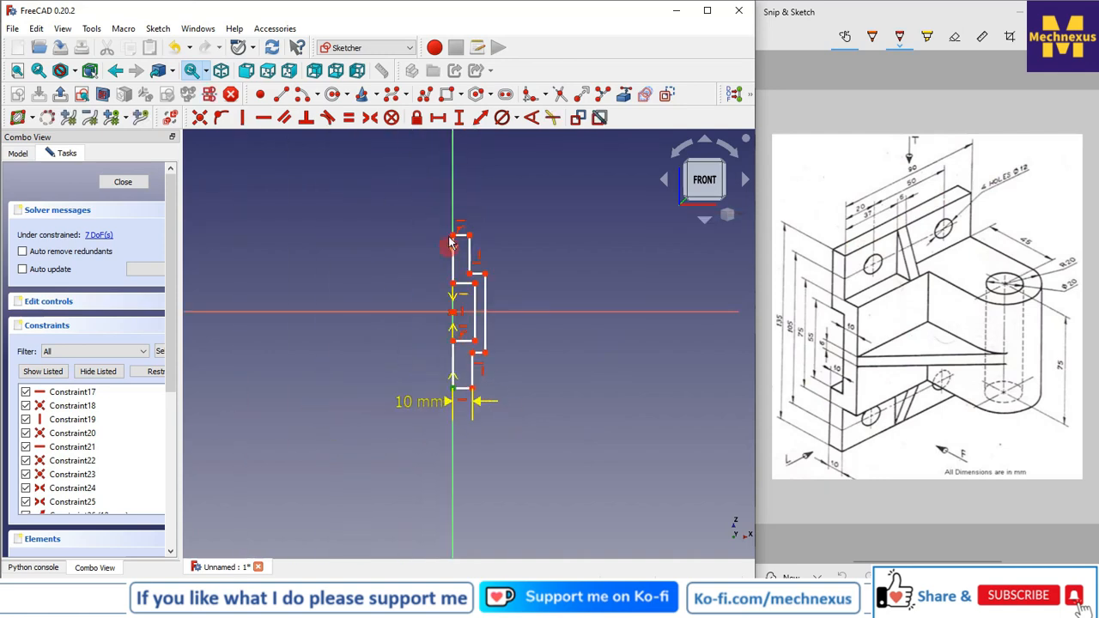
pyautogui.click(458, 118)
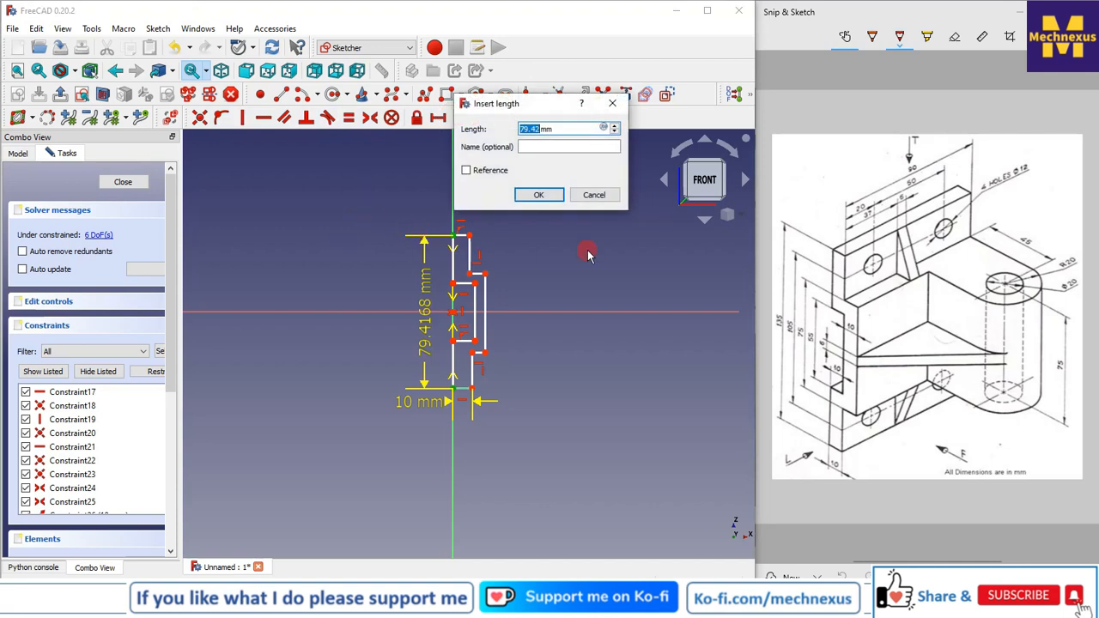
pyautogui.write('135')
pyautogui.press('Return')
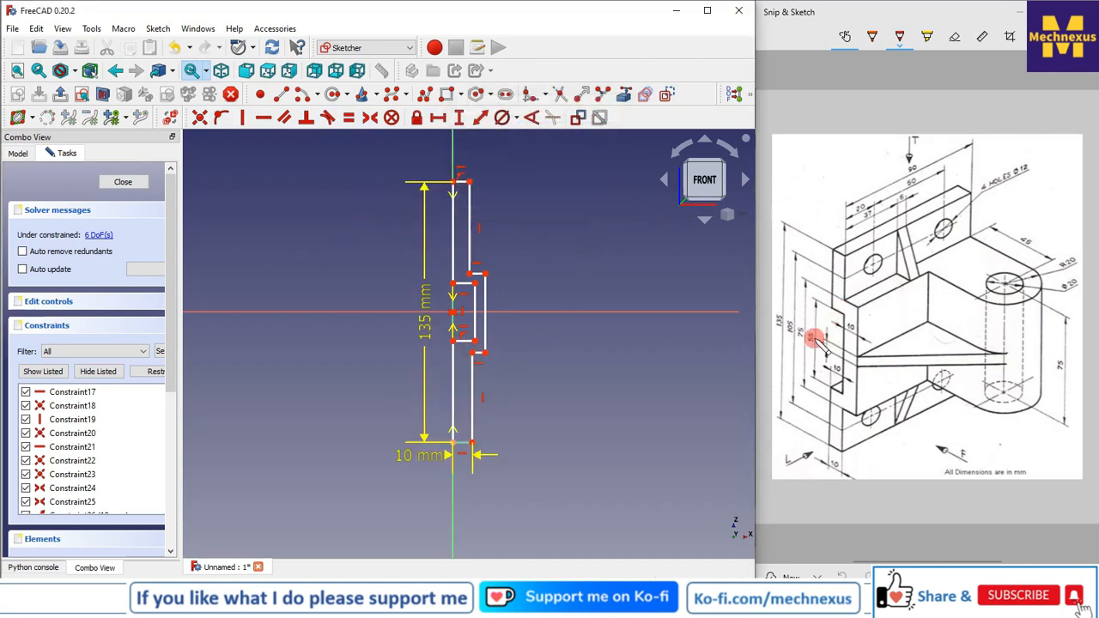
# Set the inner slot's height to 55 mm and space out the 135 mm and 55 mm dimensions beside the profile.
pyautogui.click(453, 284)
pyautogui.click(455, 342)
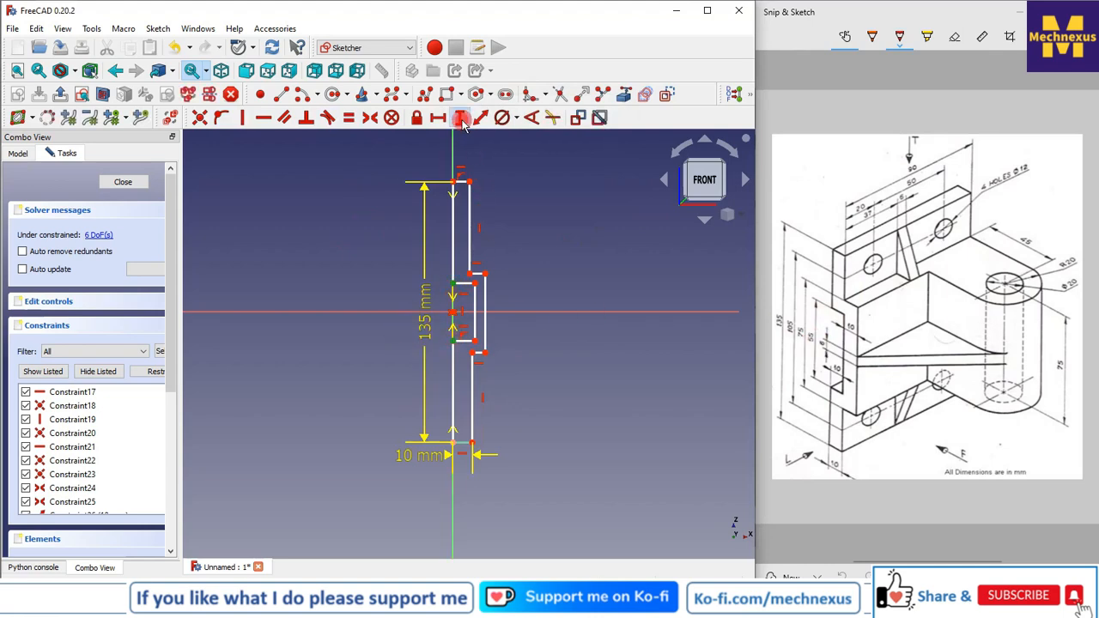
pyautogui.click(461, 120)
pyautogui.press('Return')
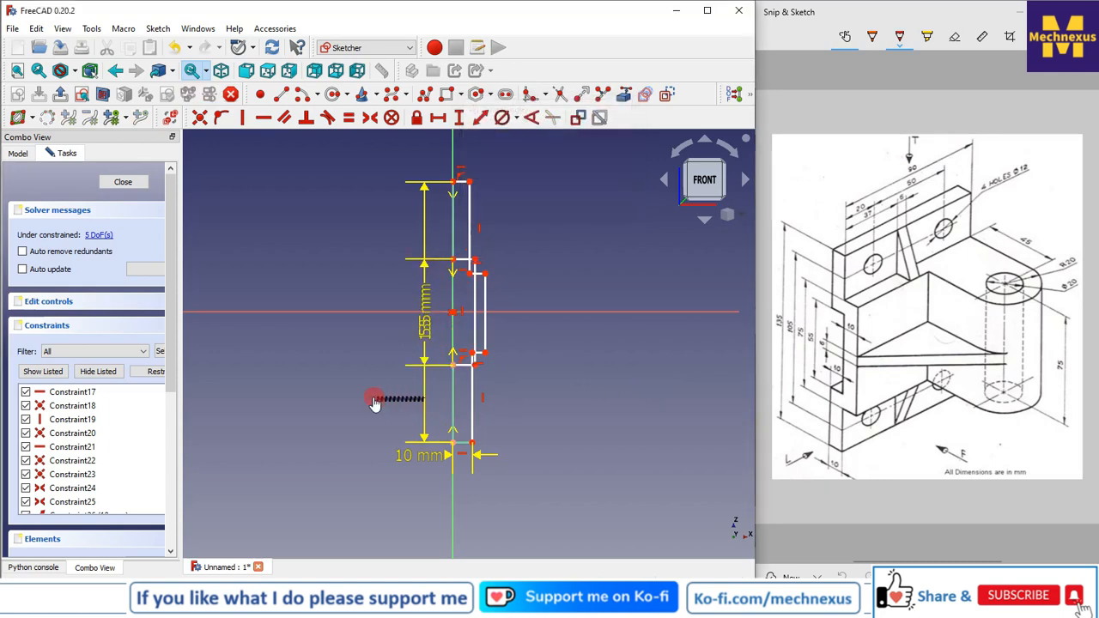
pyautogui.moveTo(428, 333); pyautogui.dragTo(339, 321)
pyautogui.moveTo(424, 332)
pyautogui.mouseDown()
pyautogui.moveTo(404, 306)
pyautogui.moveTo(400, 315)
pyautogui.mouseUp()
# Move the inner slot's vertical edge closer to the vertical axis, clear of the outer step's lines.
pyautogui.scroll(-3, 483, 388)
pyautogui.scroll(5, 483, 388)
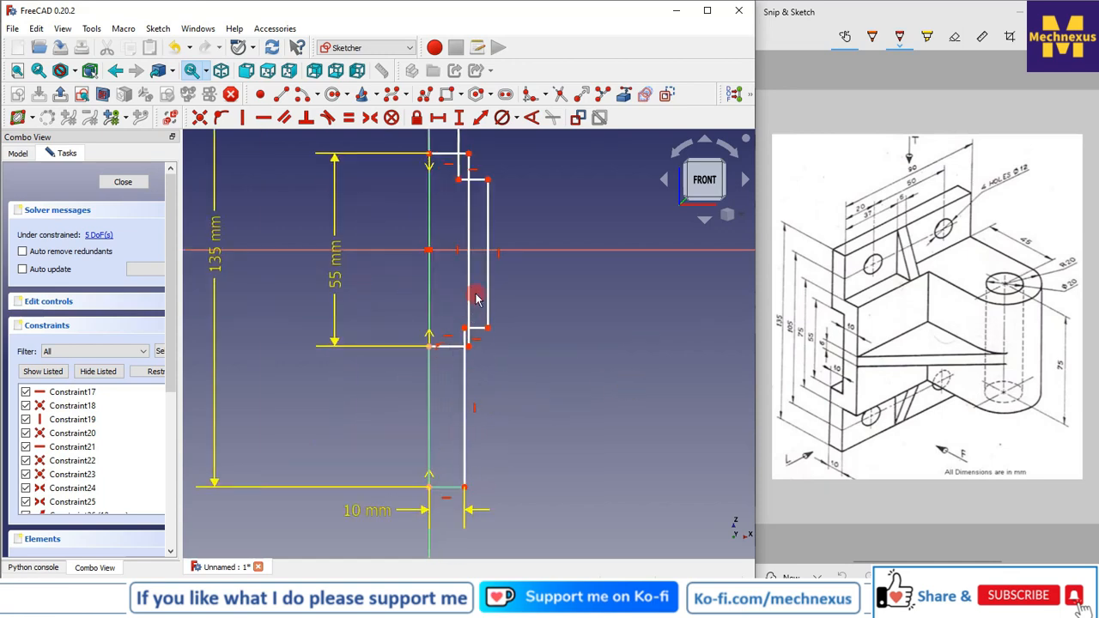
pyautogui.moveTo(470, 296); pyautogui.dragTo(455, 300)
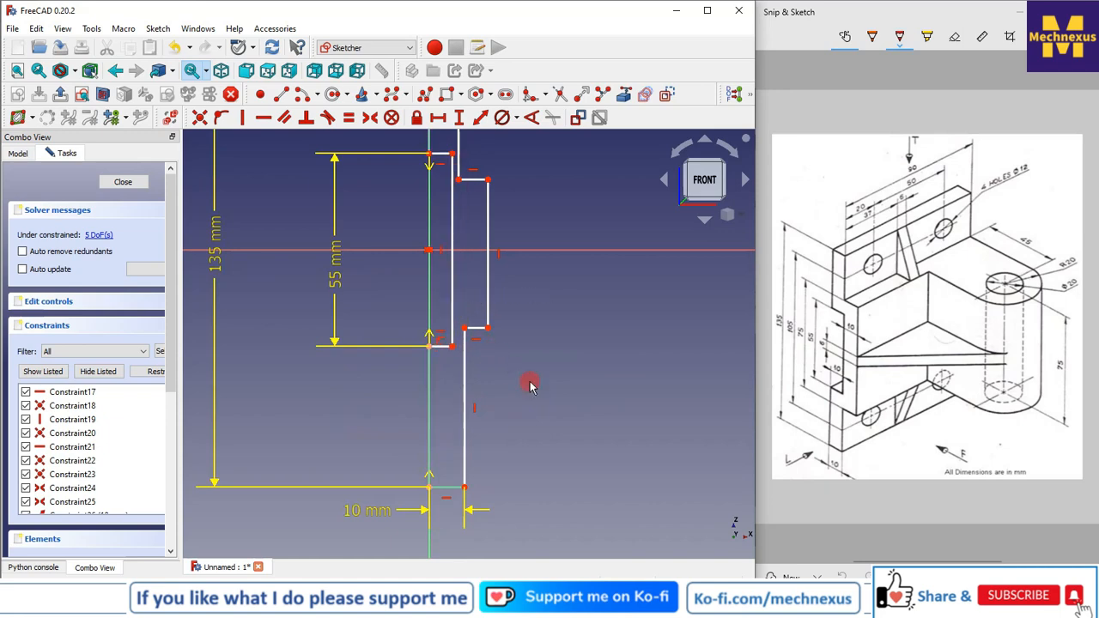
pyautogui.scroll(-3, 530, 385)
pyautogui.scroll(3, 514, 290)
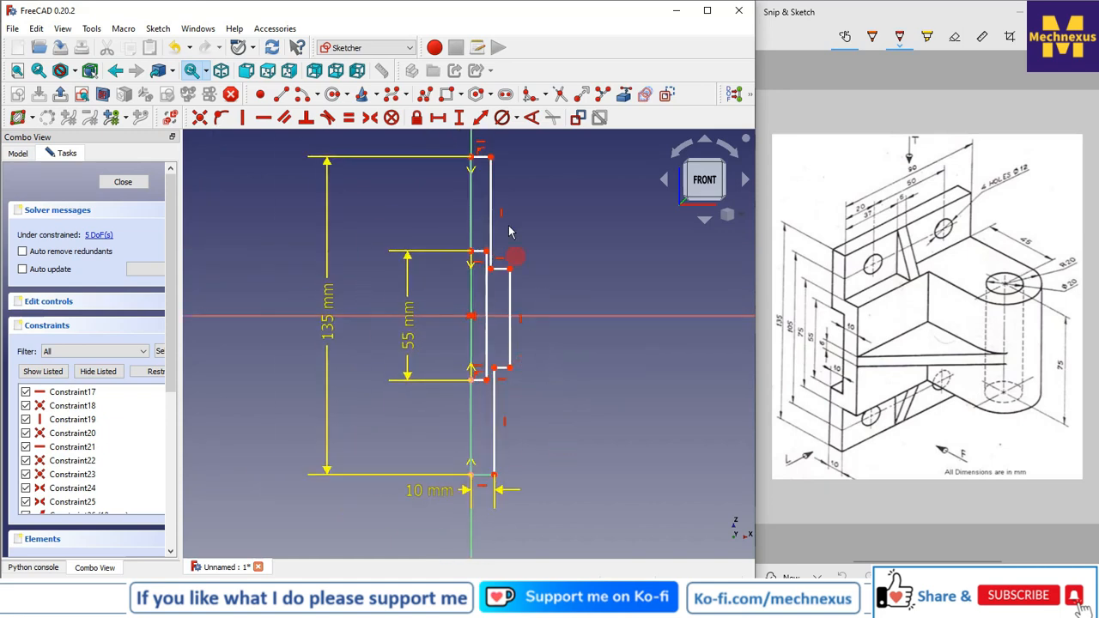
# Align the upper and lower inner corners of the outer step with a vertical constraint.
pyautogui.click(491, 270)
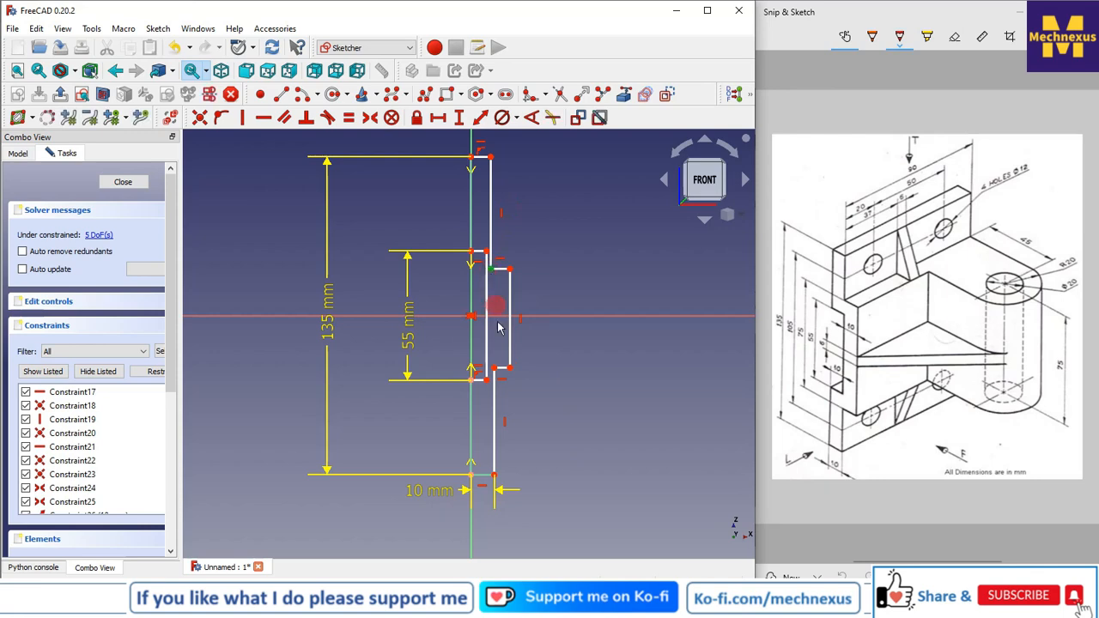
pyautogui.scroll(3, 503, 291)
pyautogui.scroll(-5, 503, 292)
pyautogui.scroll(3, 505, 316)
pyautogui.click(626, 380)
pyautogui.click(492, 367)
pyautogui.click(487, 244)
pyautogui.click(243, 117)
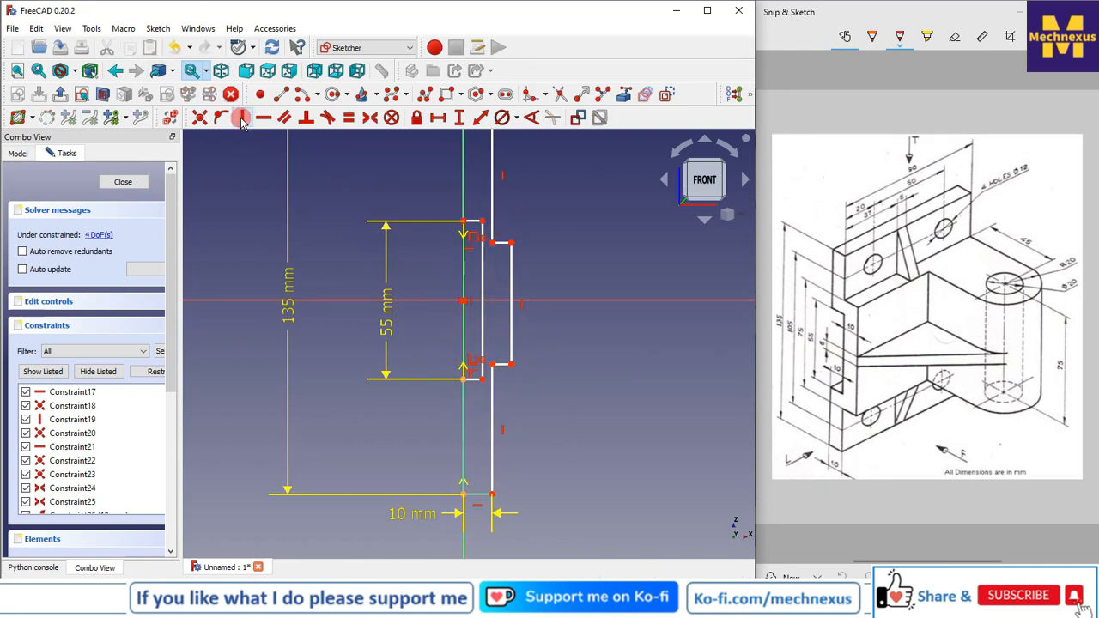
pyautogui.scroll(-4, 575, 353)
pyautogui.scroll(4, 584, 328)
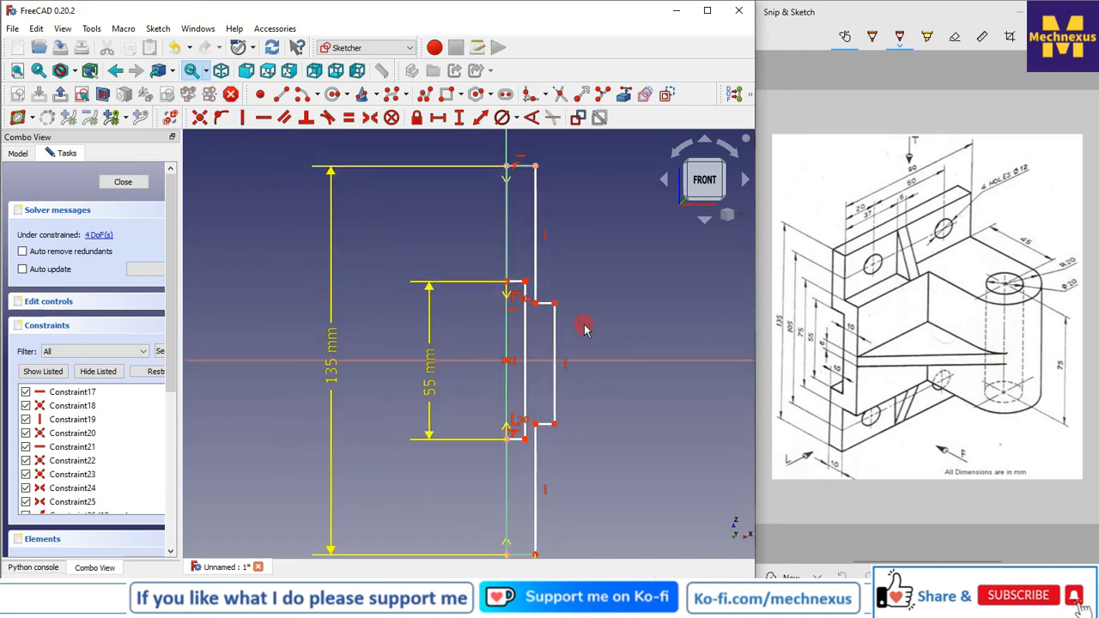
# Set the horizontal length of the outer step's lower edge to 10 mm and place the dimension below the step.
pyautogui.click(547, 425)
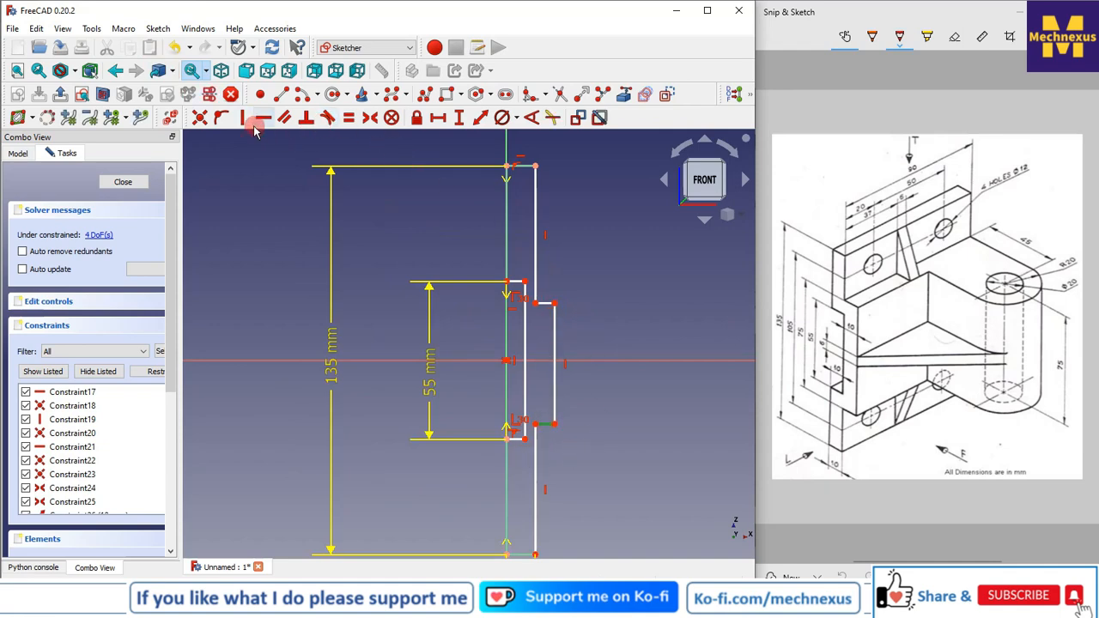
pyautogui.click(438, 117)
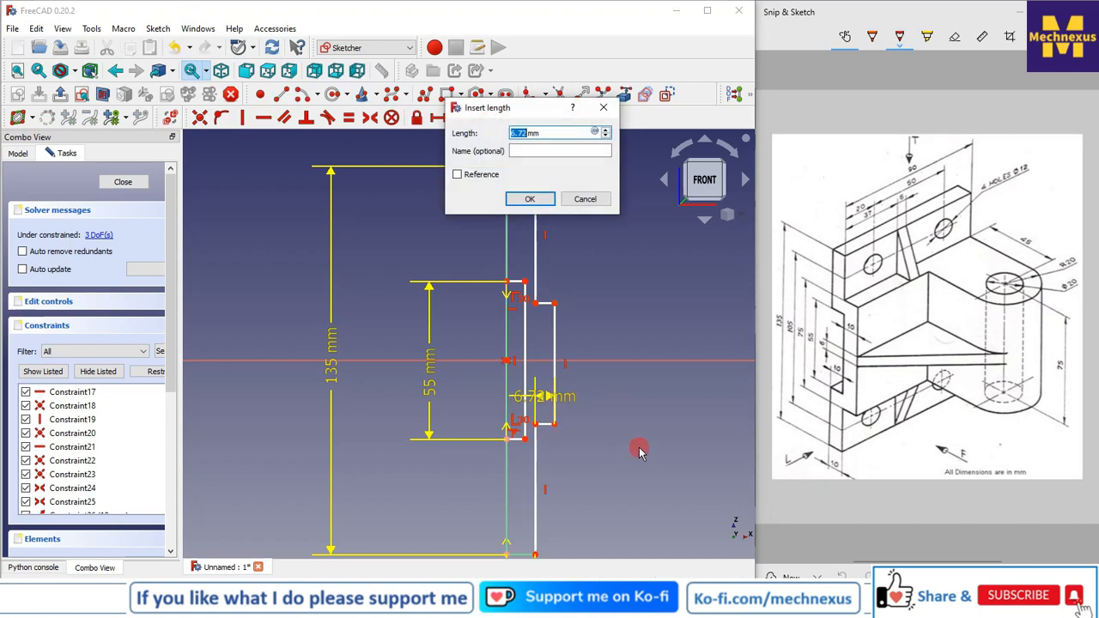
pyautogui.write('10')
pyautogui.press('Return')
pyautogui.scroll(-1, 636, 438)
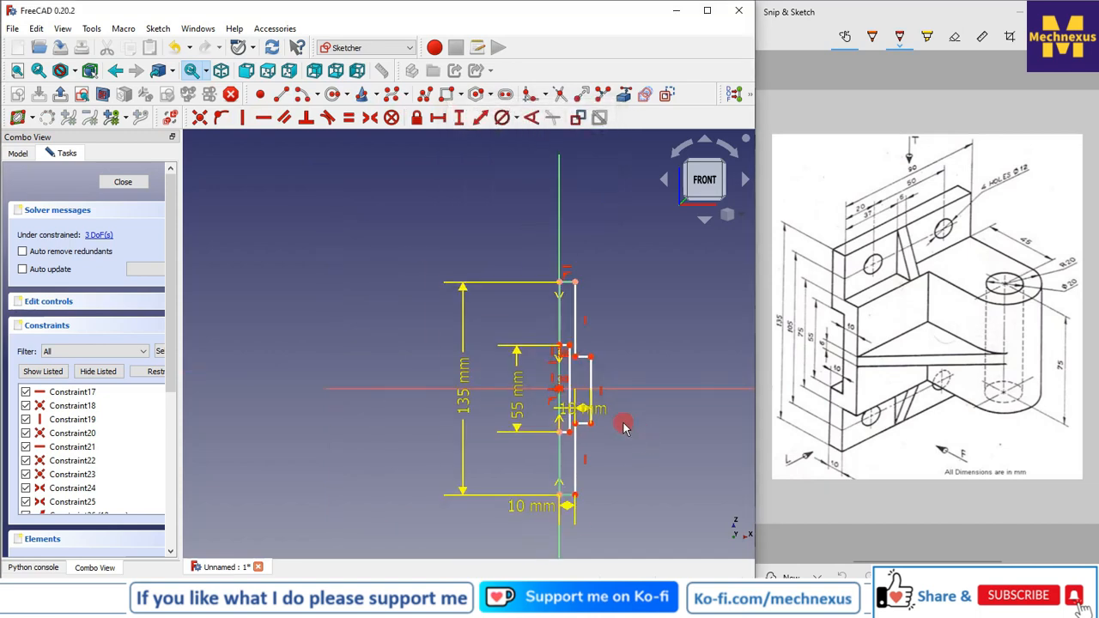
pyautogui.moveTo(560, 403); pyautogui.dragTo(628, 450)
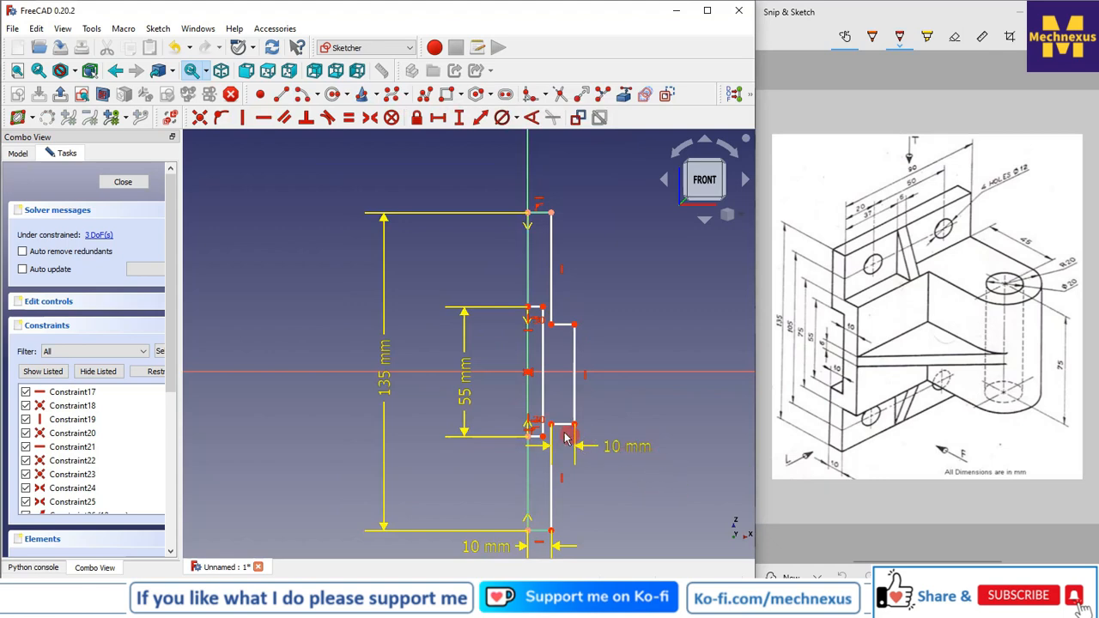
# Extend the outer step beyond both ends of the slot and make its inner corners symmetric about the horizontal axis.
pyautogui.moveTo(565, 447); pyautogui.dragTo(565, 481)
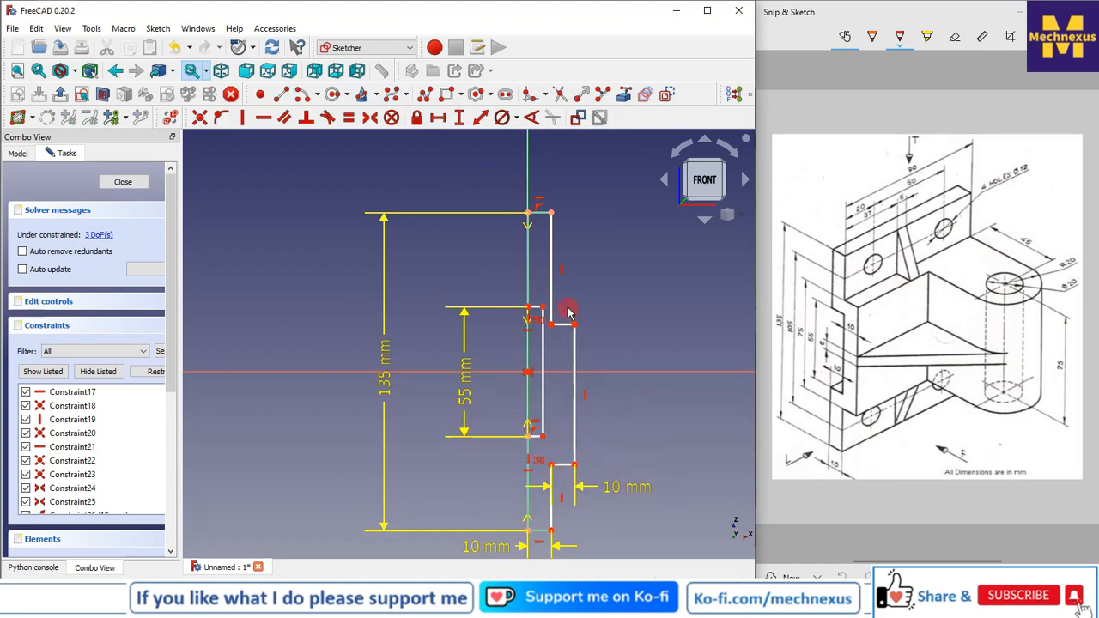
pyautogui.moveTo(560, 327); pyautogui.dragTo(560, 303)
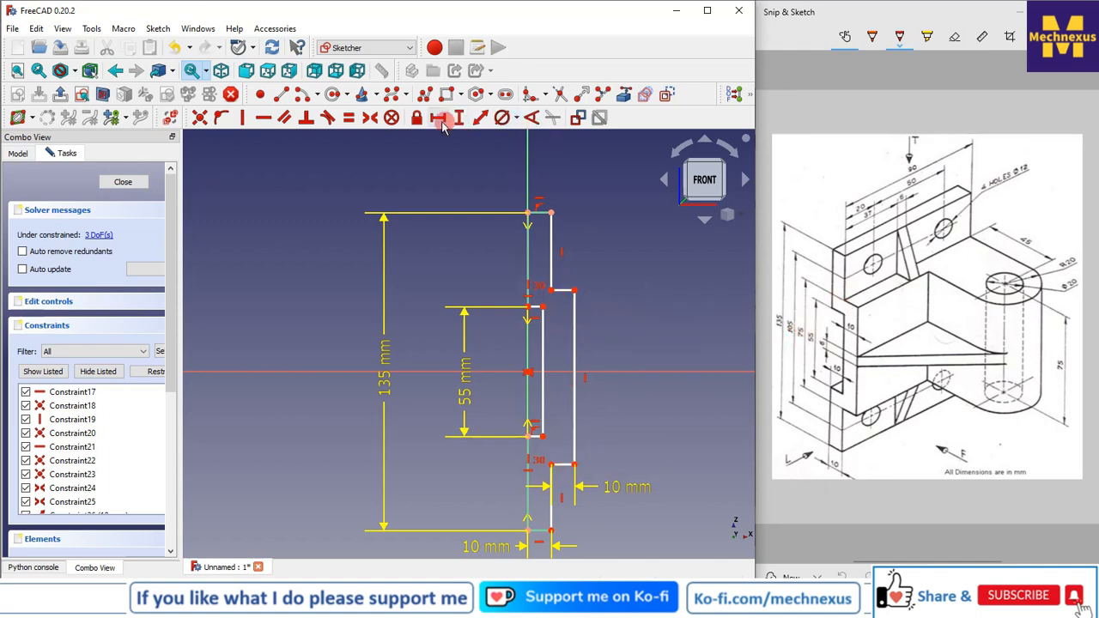
pyautogui.click(373, 120)
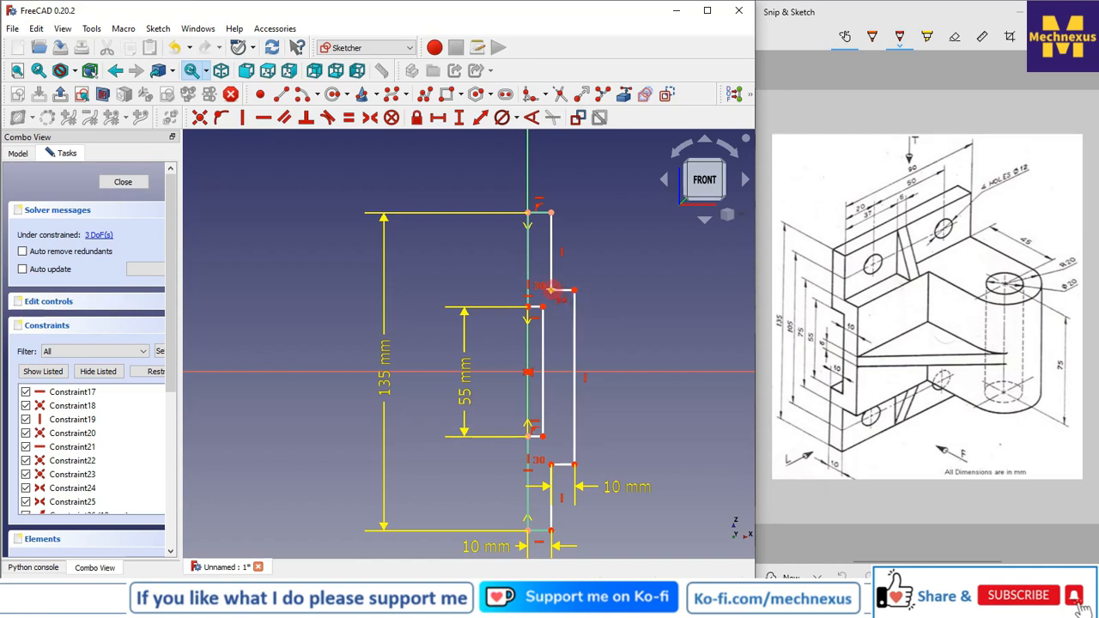
pyautogui.click(551, 464)
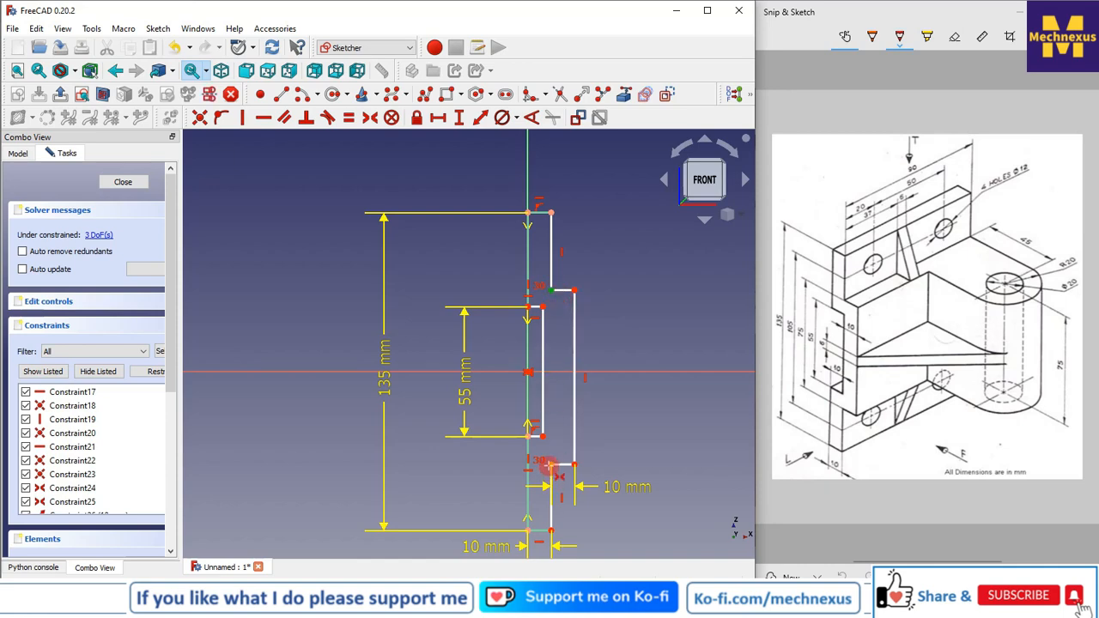
pyautogui.click(610, 373)
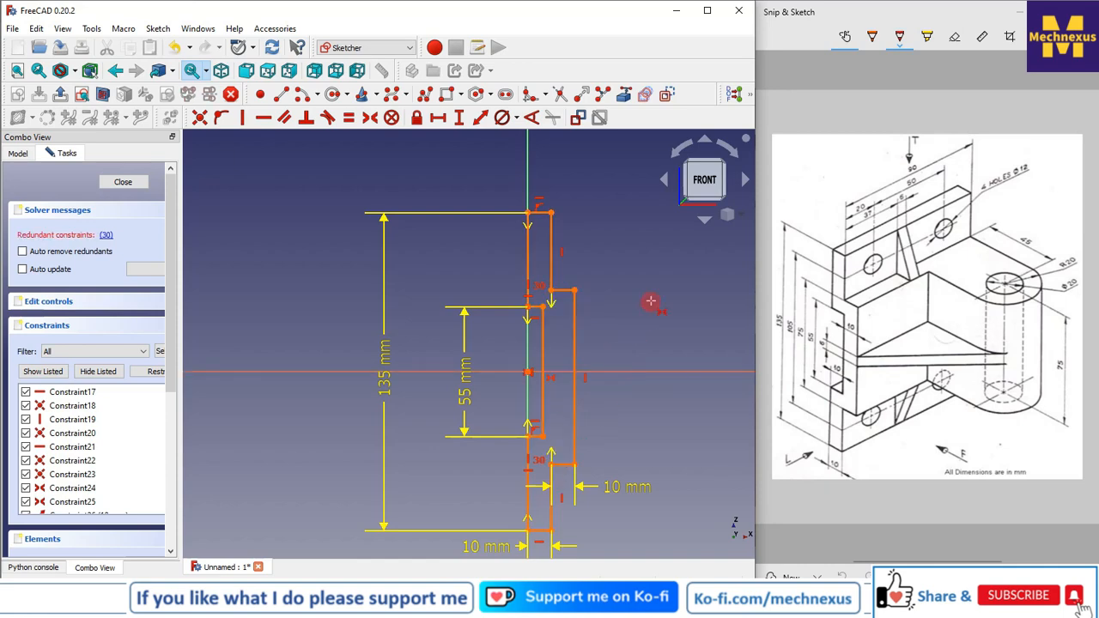
# Find the redundant vertical constraint, Constraint30, and delete it from the sketch.
pyautogui.click(107, 235)
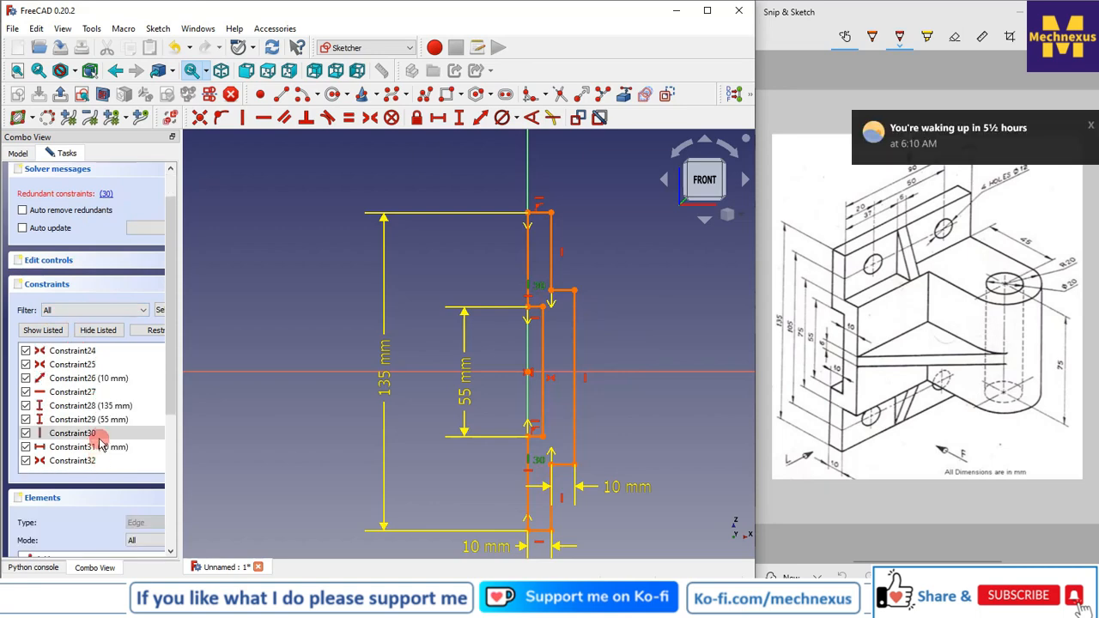
pyautogui.rightClick(98, 433)
pyautogui.click(148, 575)
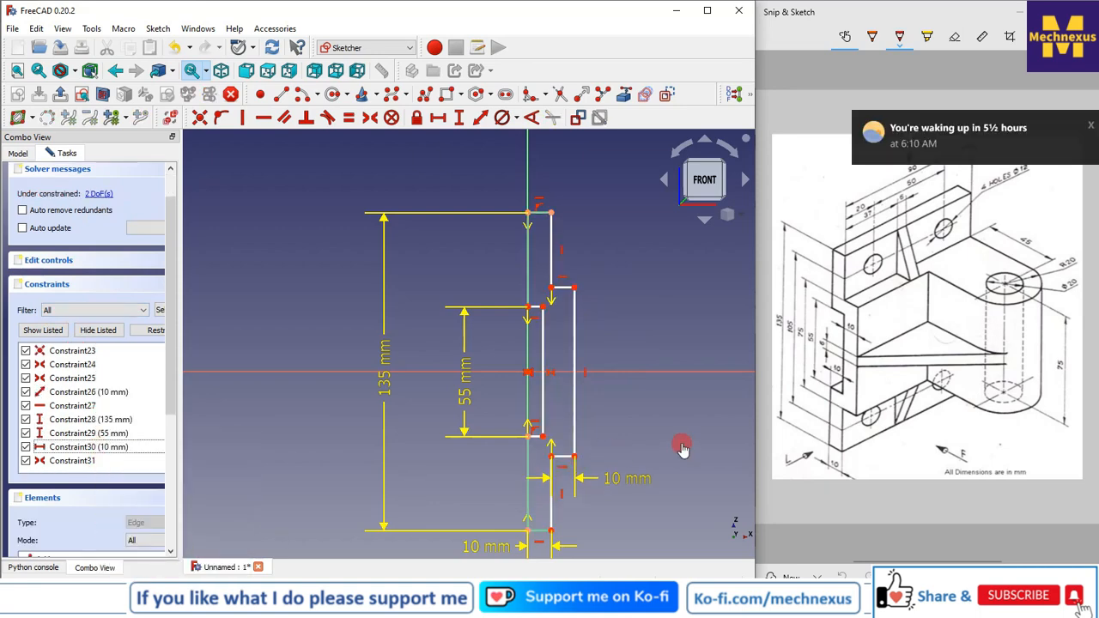
# Set the vertical distance between the outer step's inner corners to 75 mm.
pyautogui.click(552, 462)
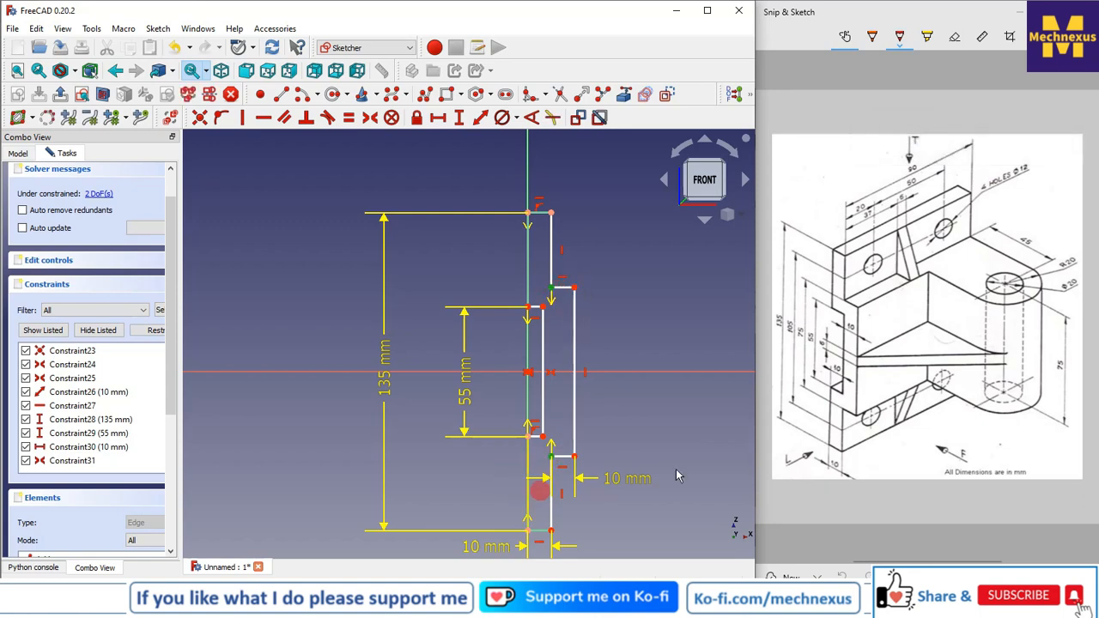
pyautogui.click(459, 118)
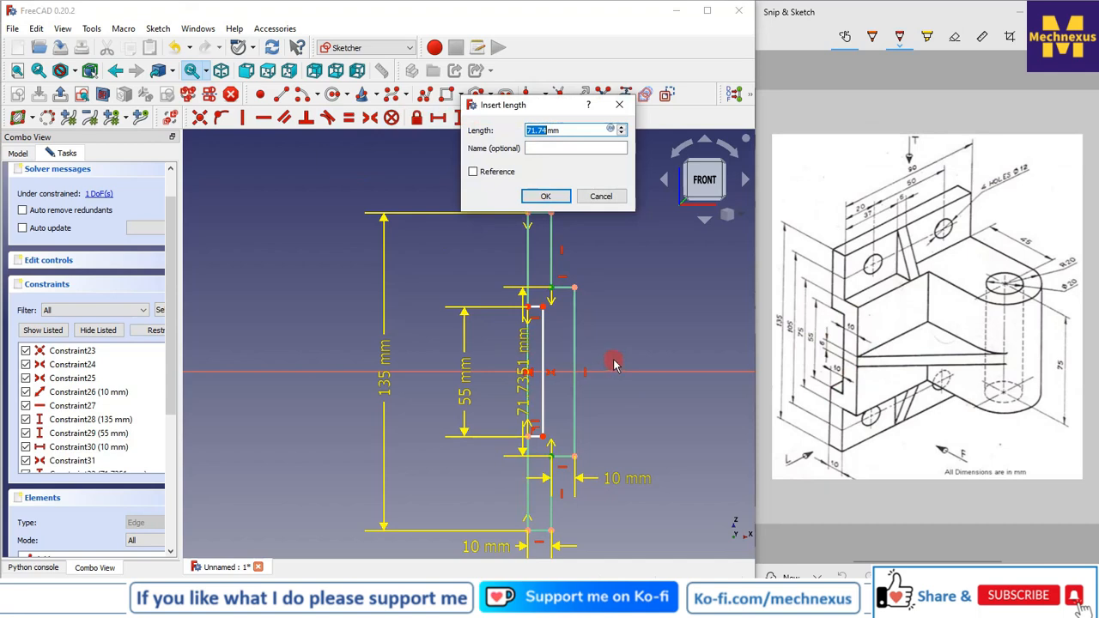
pyautogui.write('75')
pyautogui.press('Return')
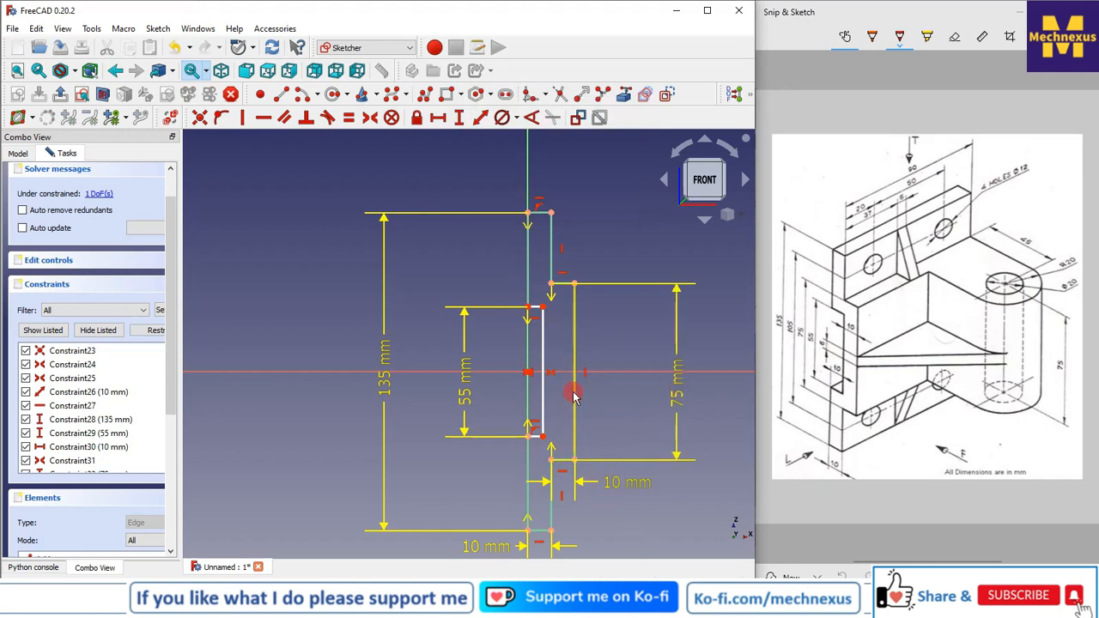
# Set the horizontal distance from the slot's vertical edge to the outer step's vertical edge to 10 mm and reposition the dimension outside the profile.
pyautogui.scroll(-5, 573, 393)
pyautogui.scroll(5, 574, 397)
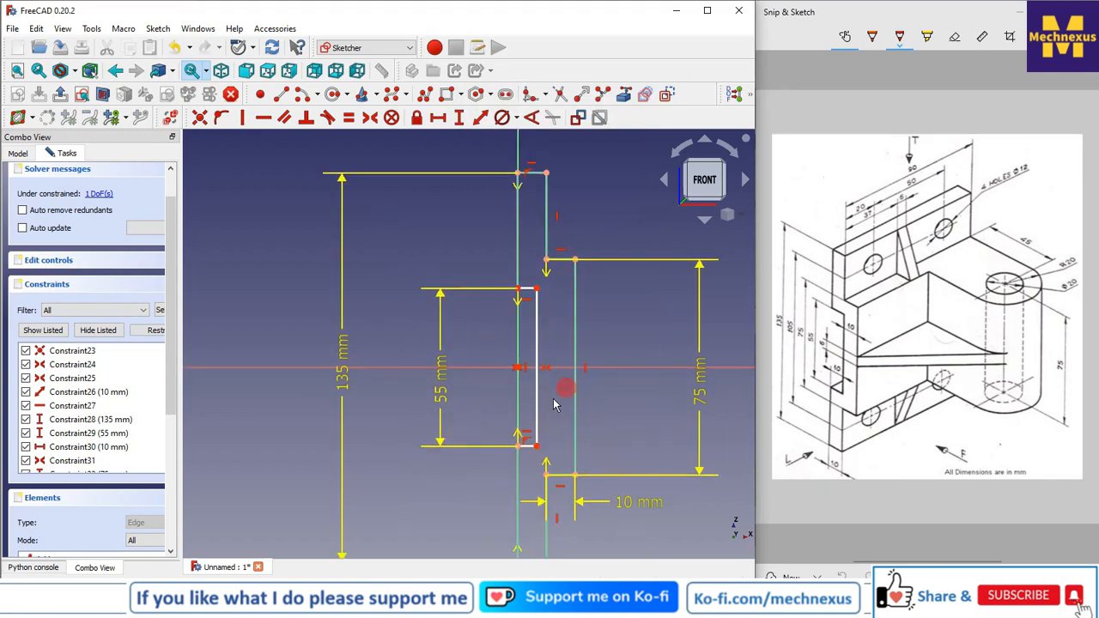
pyautogui.moveTo(538, 418); pyautogui.dragTo(557, 421)
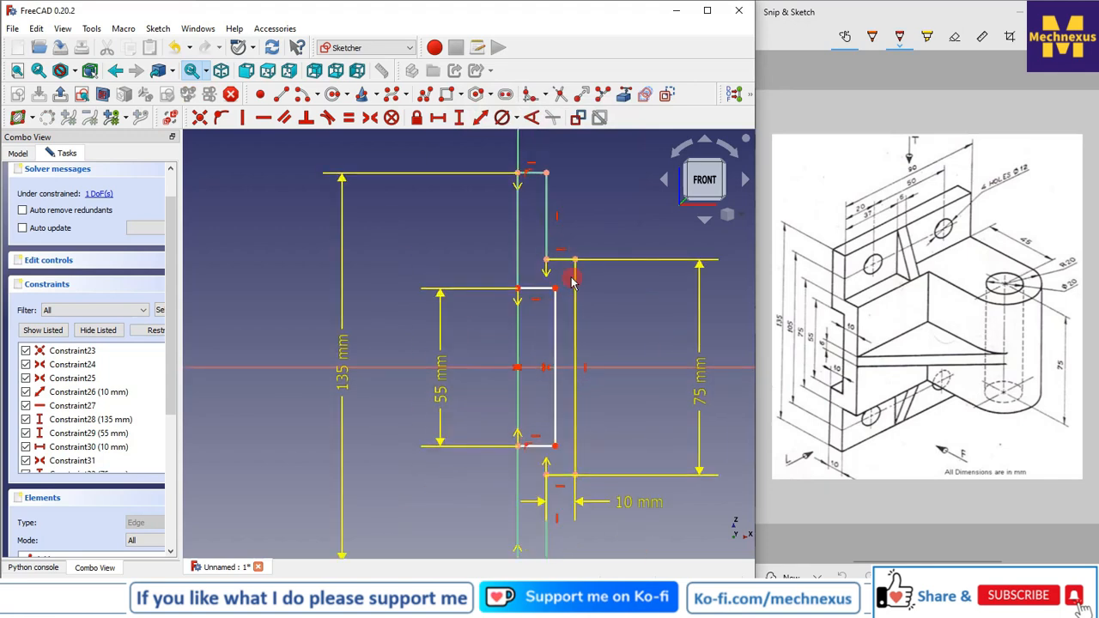
pyautogui.click(556, 290)
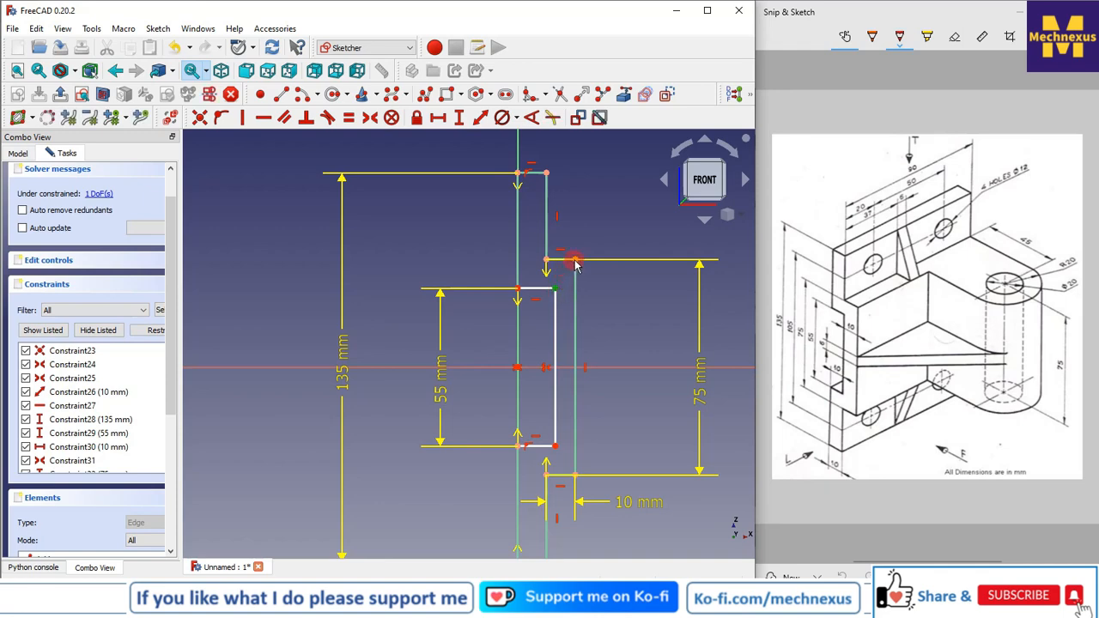
pyautogui.click(438, 118)
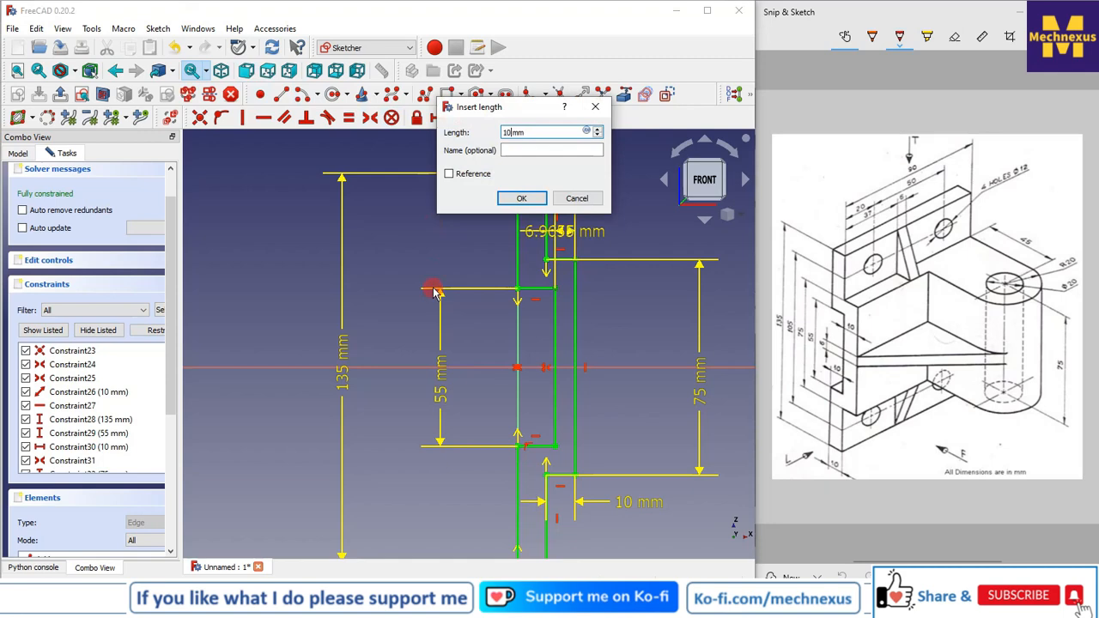
pyautogui.press('Return')
pyautogui.moveTo(547, 221)
pyautogui.mouseDown()
pyautogui.moveTo(552, 233)
pyautogui.moveTo(601, 231)
pyautogui.mouseUp()
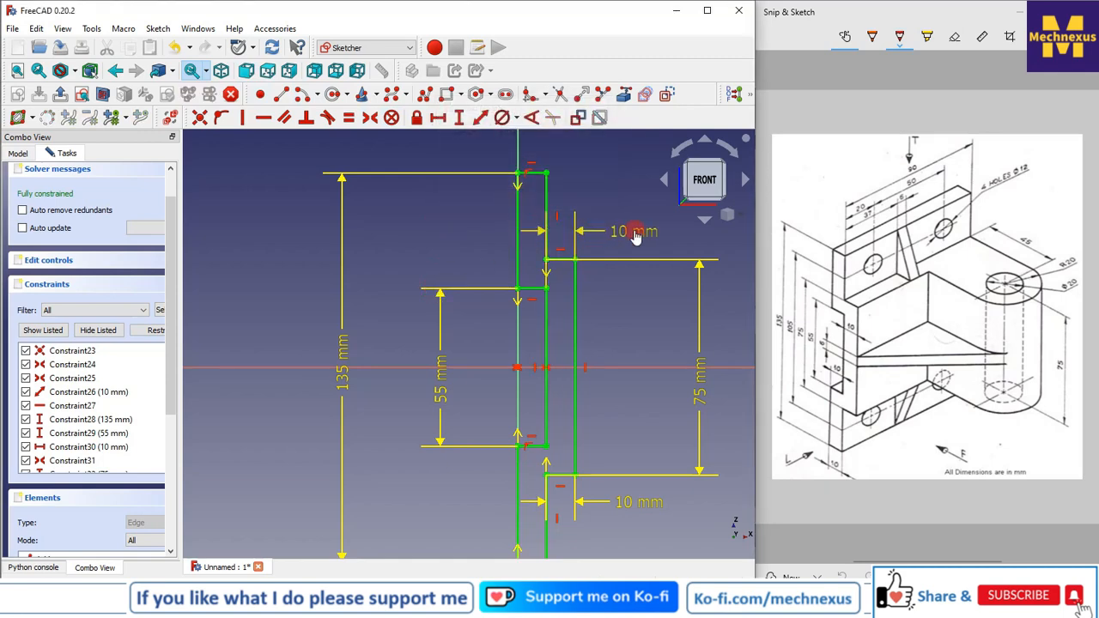
# Switch the sketch view to isometric.
pyautogui.scroll(-5, 494, 411)
pyautogui.scroll(4, 496, 410)
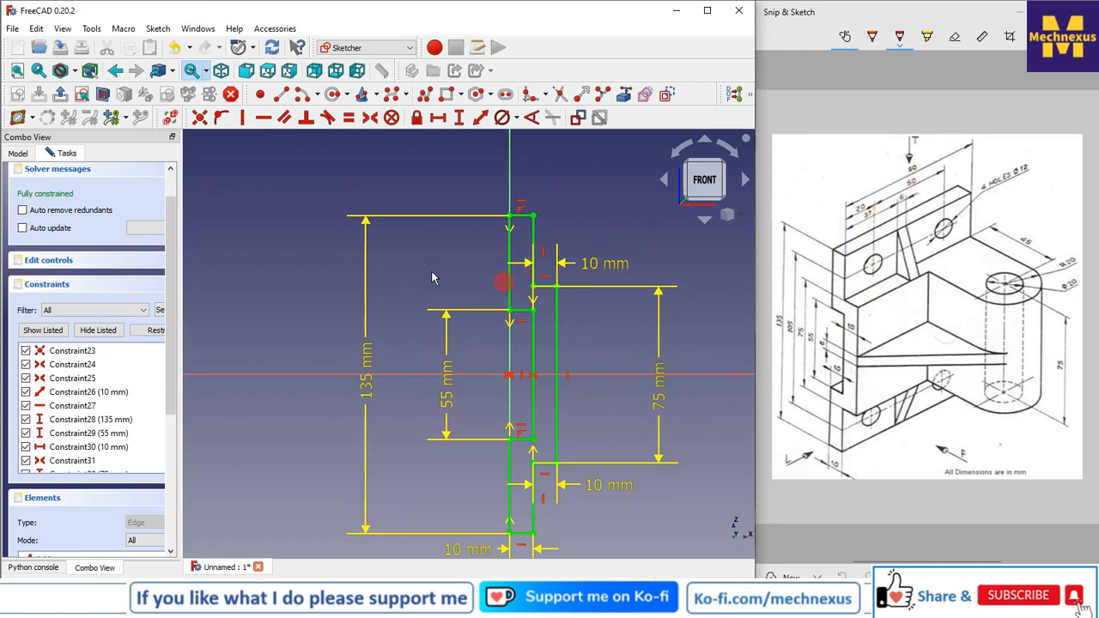
pyautogui.rightClick(737, 217)
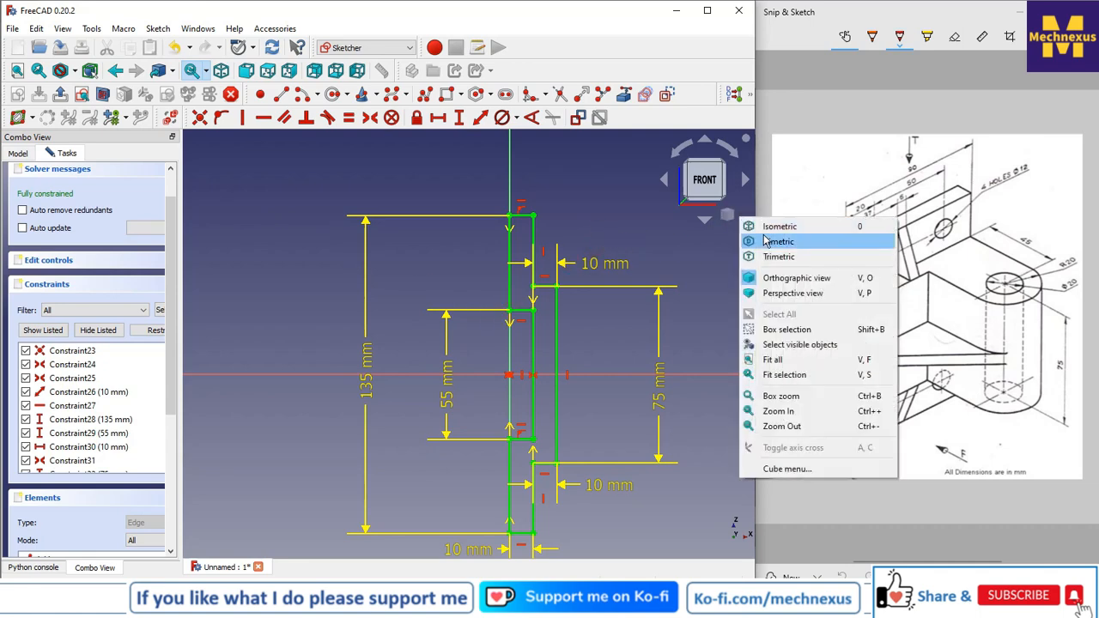
pyautogui.click(760, 226)
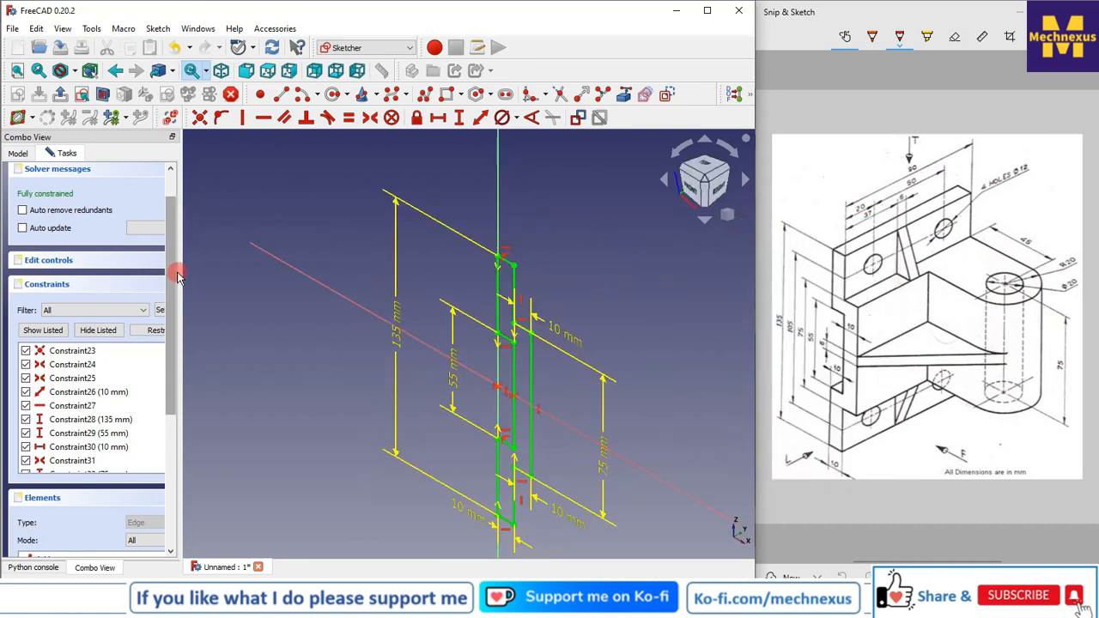
# Close the finished stepped profile sketch and return the model to the isometric view.
pyautogui.moveTo(178, 275); pyautogui.dragTo(268, 289)
pyautogui.scroll(2, 159, 262)
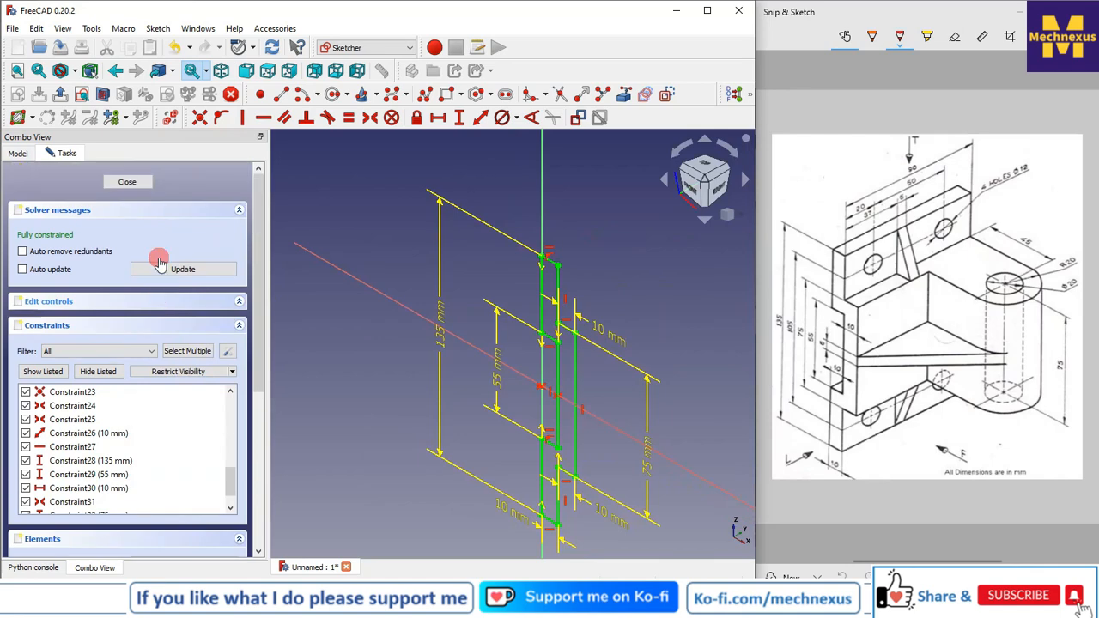
pyautogui.click(129, 182)
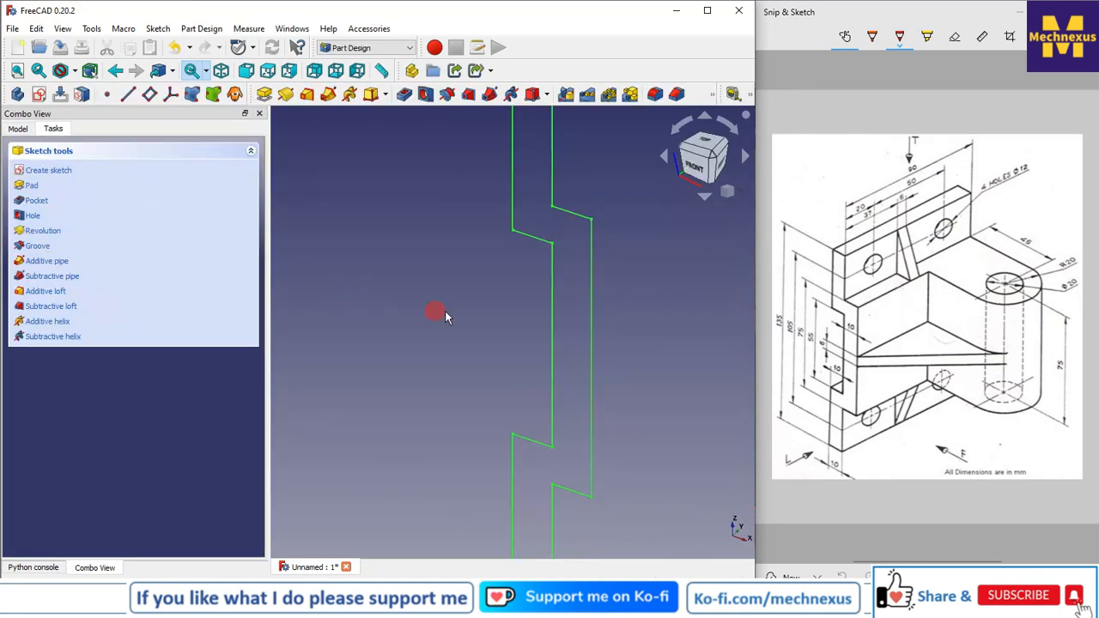
pyautogui.scroll(-3, 466, 297)
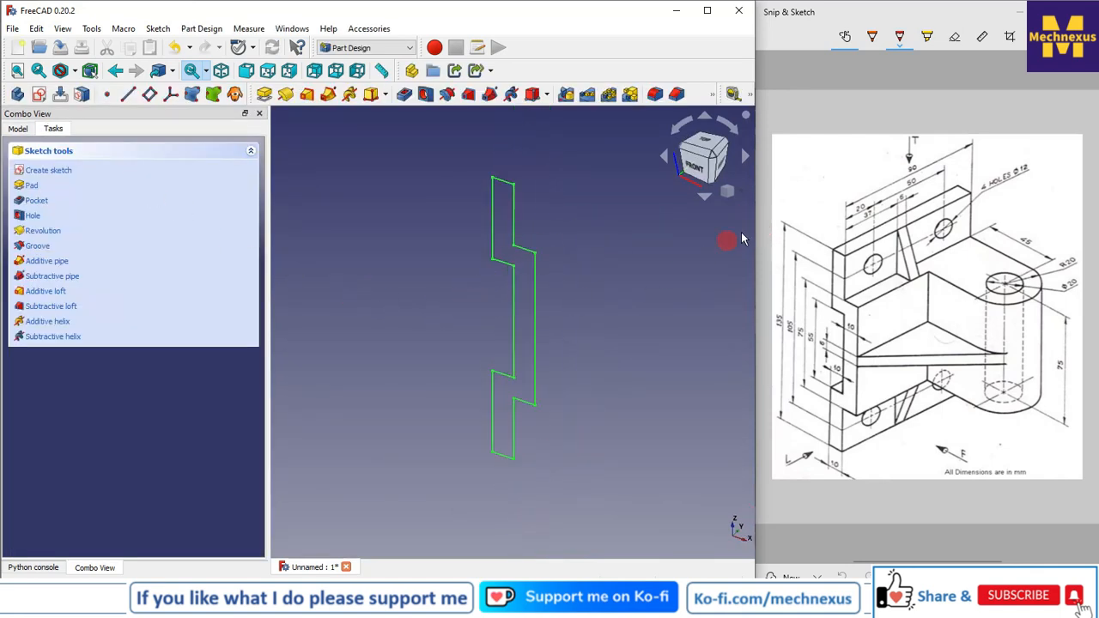
pyautogui.click(744, 196)
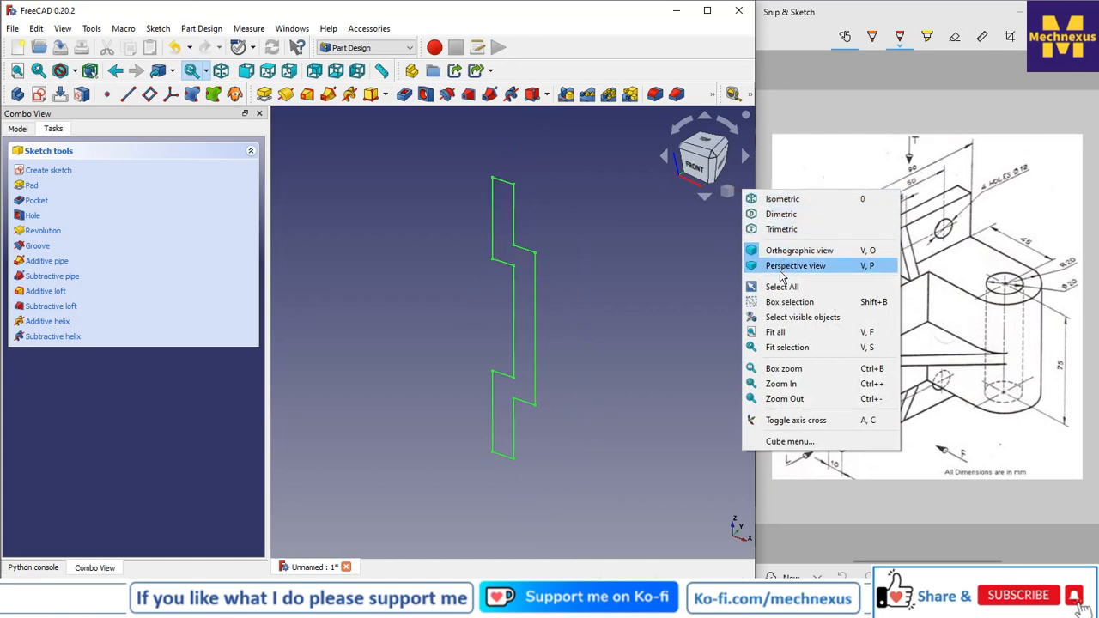
pyautogui.click(773, 199)
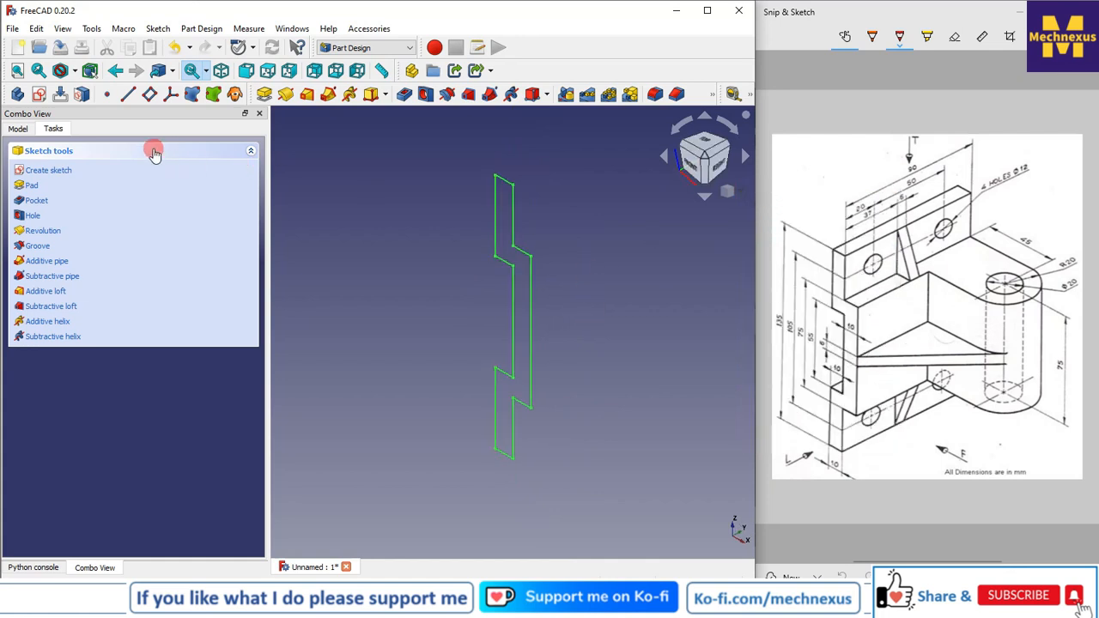
# Pad the stepped profile with type Two dimensions, using a length of 40 mm and a 2nd length of 50 mm.
pyautogui.click(262, 98)
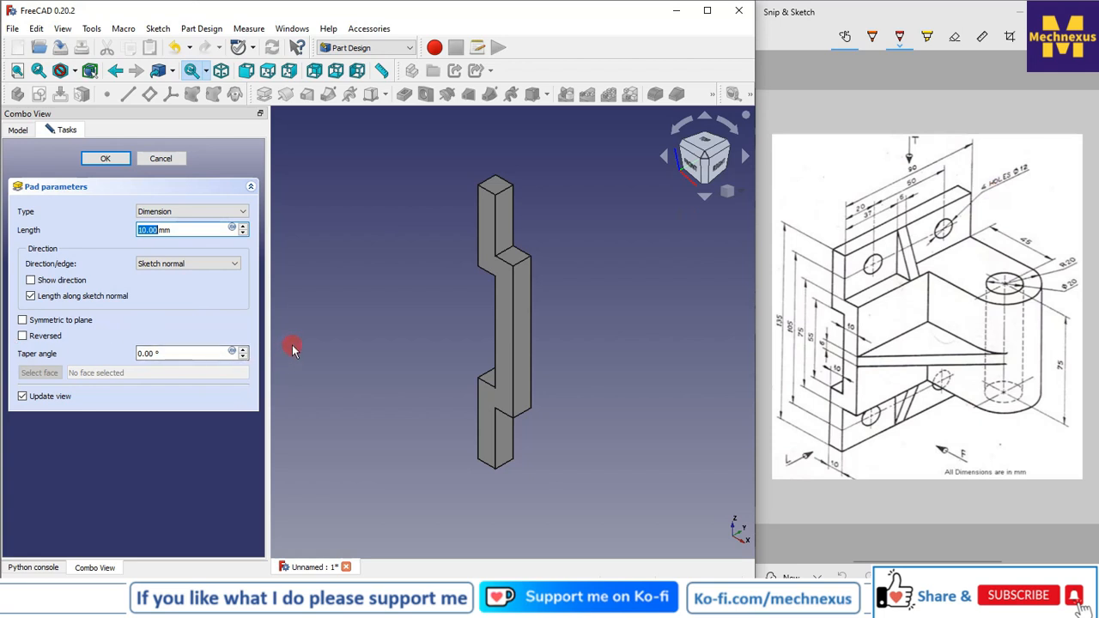
pyautogui.click(189, 213)
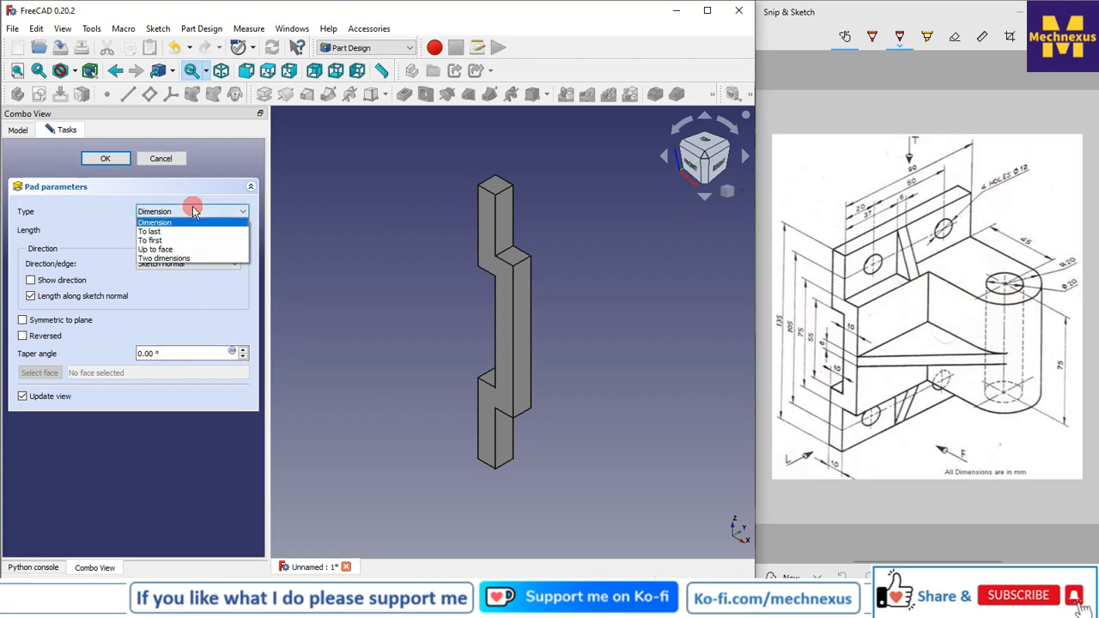
pyautogui.click(172, 257)
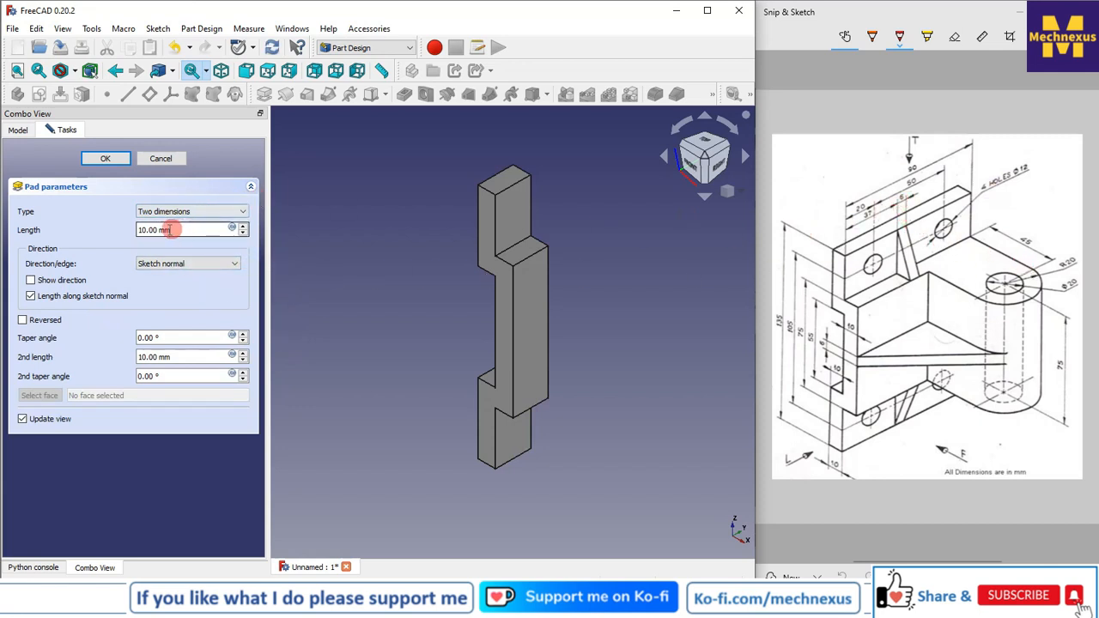
pyautogui.click(133, 232)
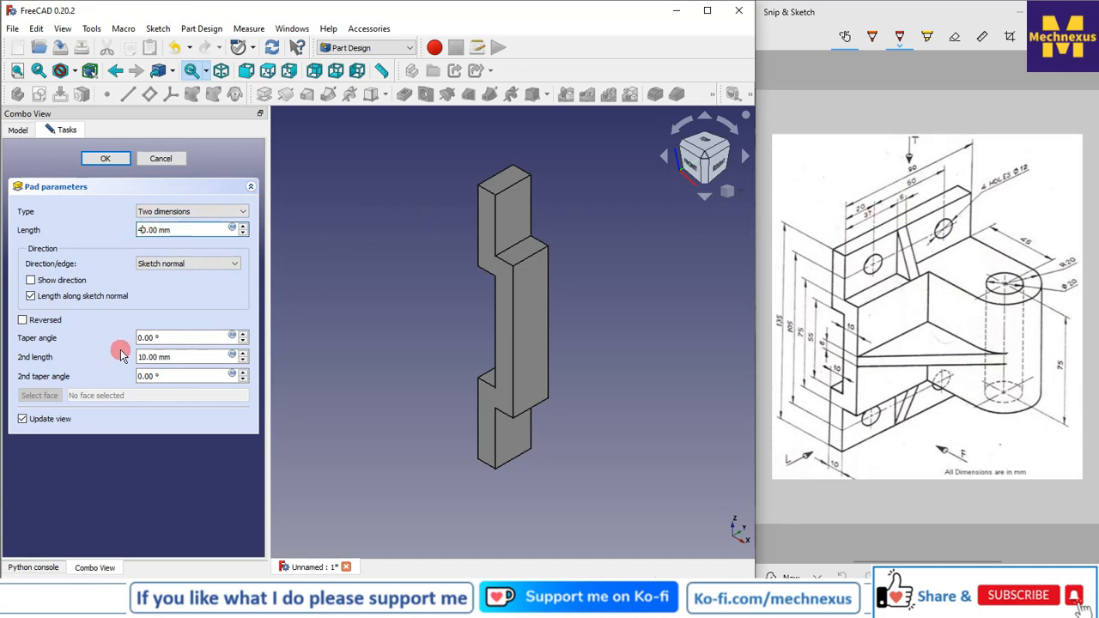
pyautogui.press('Delete')
pyautogui.write('5')
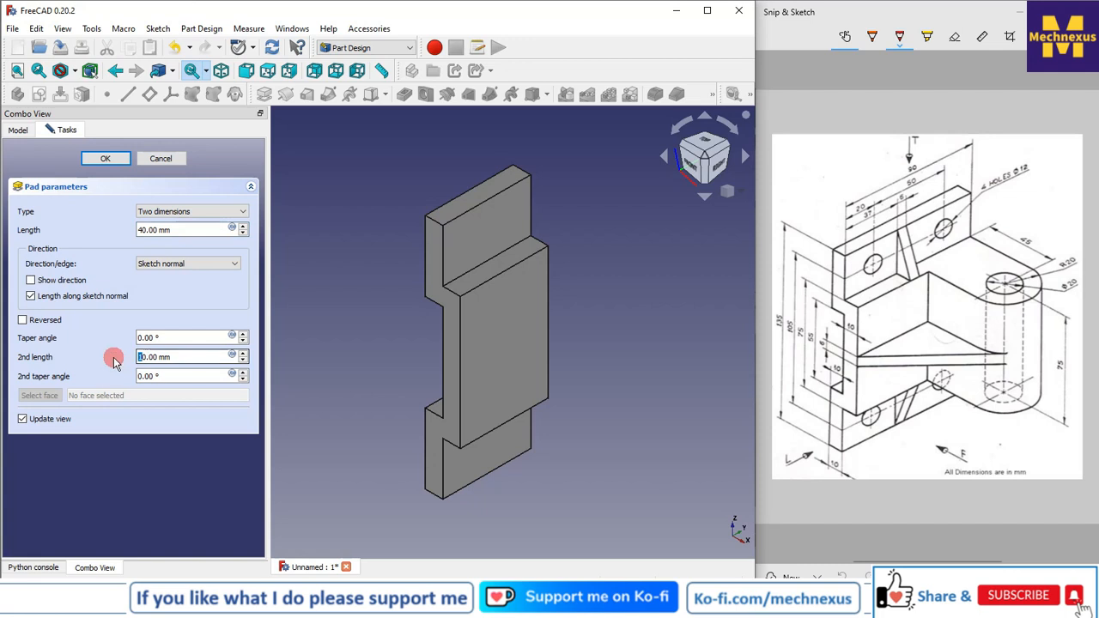
pyautogui.click(354, 303)
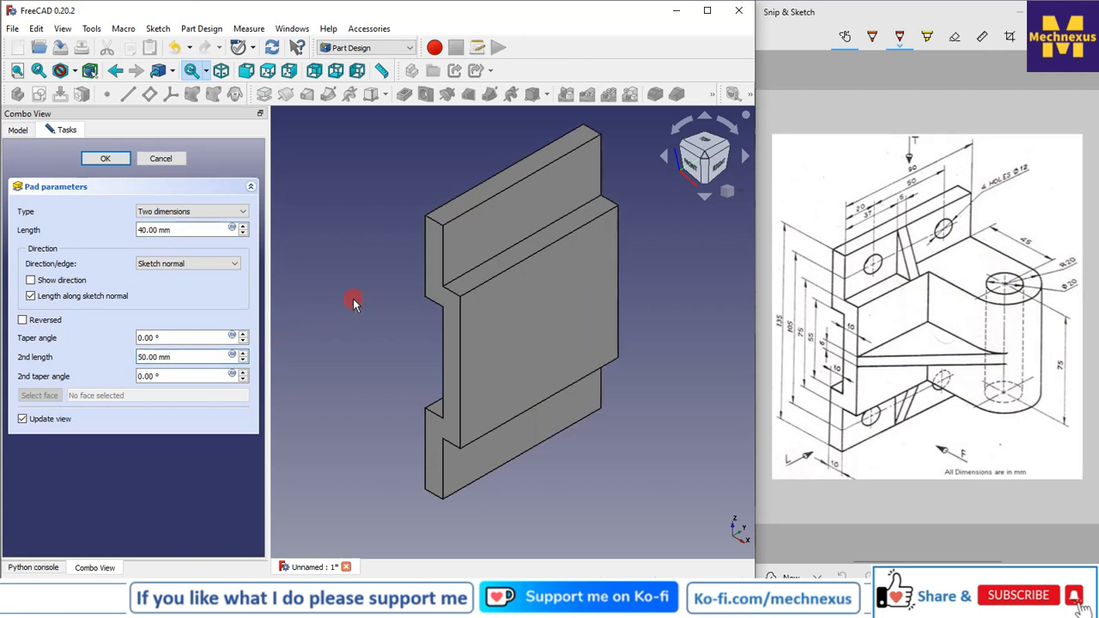
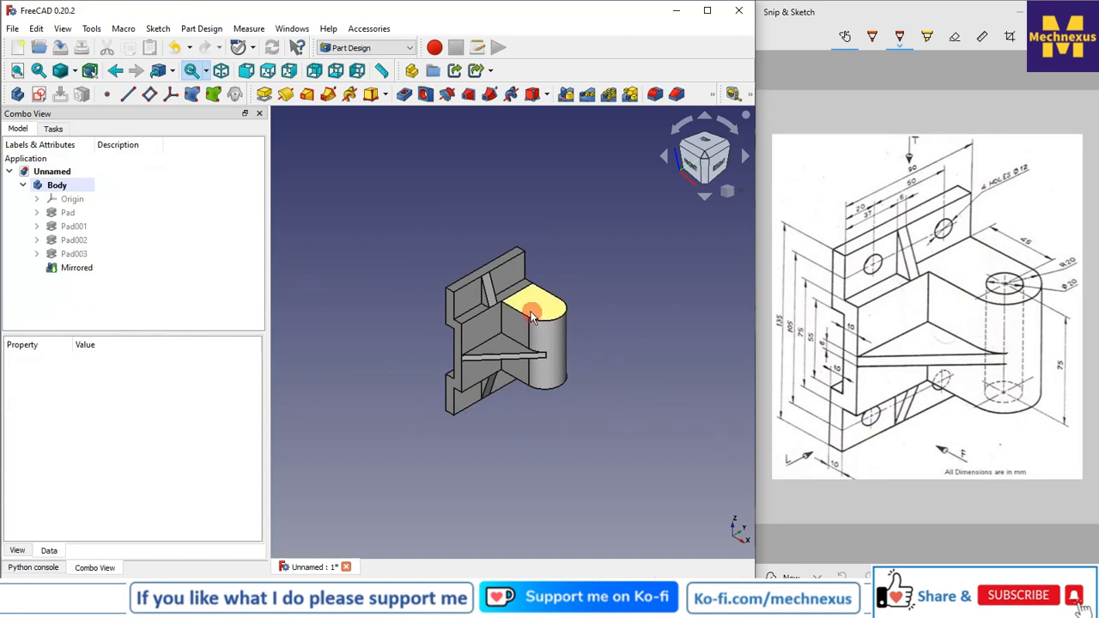
# Start a new sketch on the flat top face of the rounded boss and view it isometrically.
pyautogui.scroll(3, 530, 313)
pyautogui.scroll(-2, 381, 385)
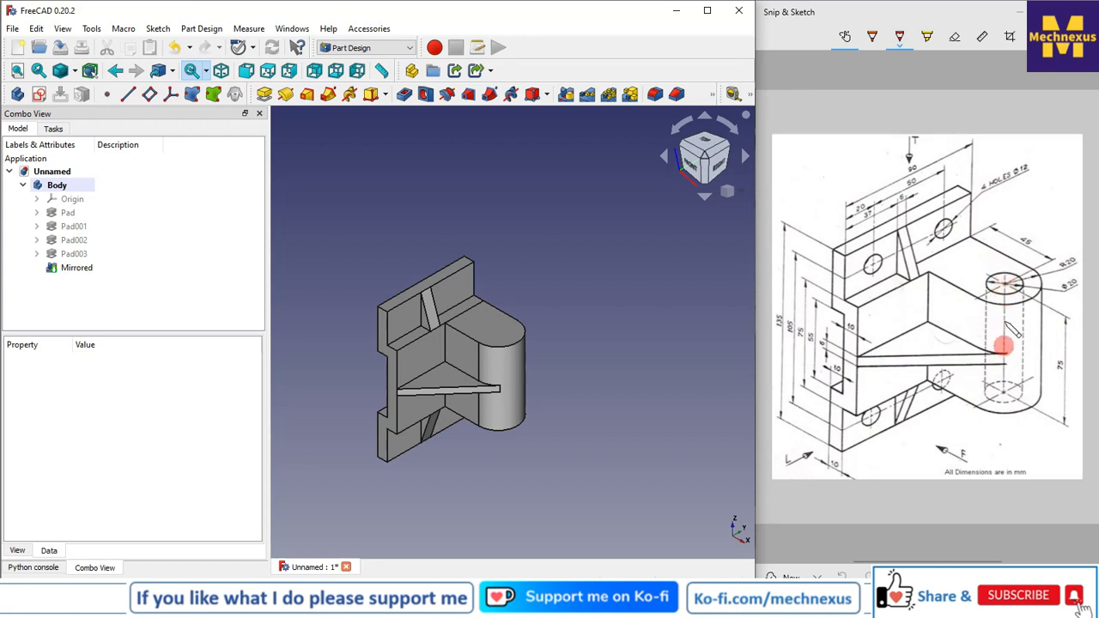
pyautogui.click(509, 335)
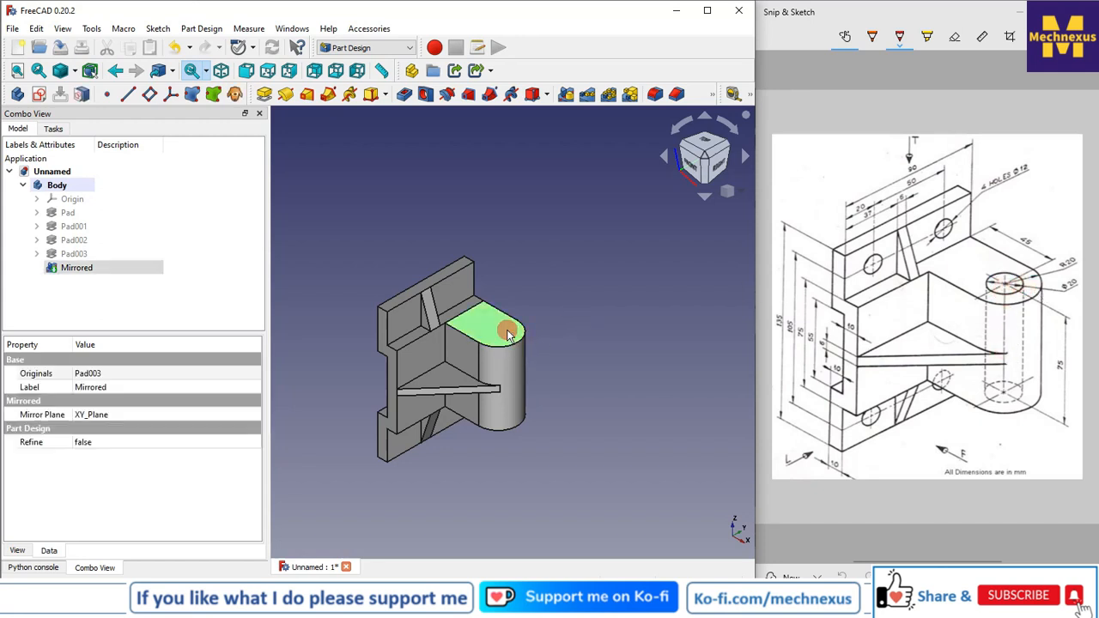
pyautogui.click(37, 97)
pyautogui.click(745, 219)
pyautogui.click(781, 218)
pyautogui.scroll(3, 492, 347)
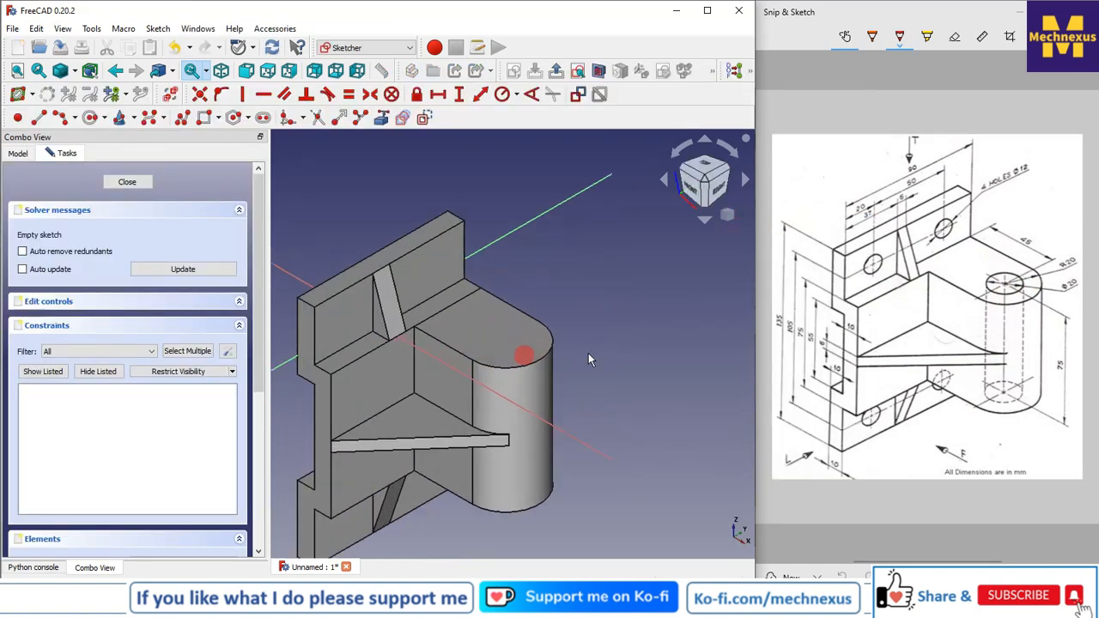
# Reference the boss's rounded top edge as external geometry and draw a circle about 28.6 mm in diameter at the arc's centre.
pyautogui.click(381, 118)
pyautogui.click(538, 359)
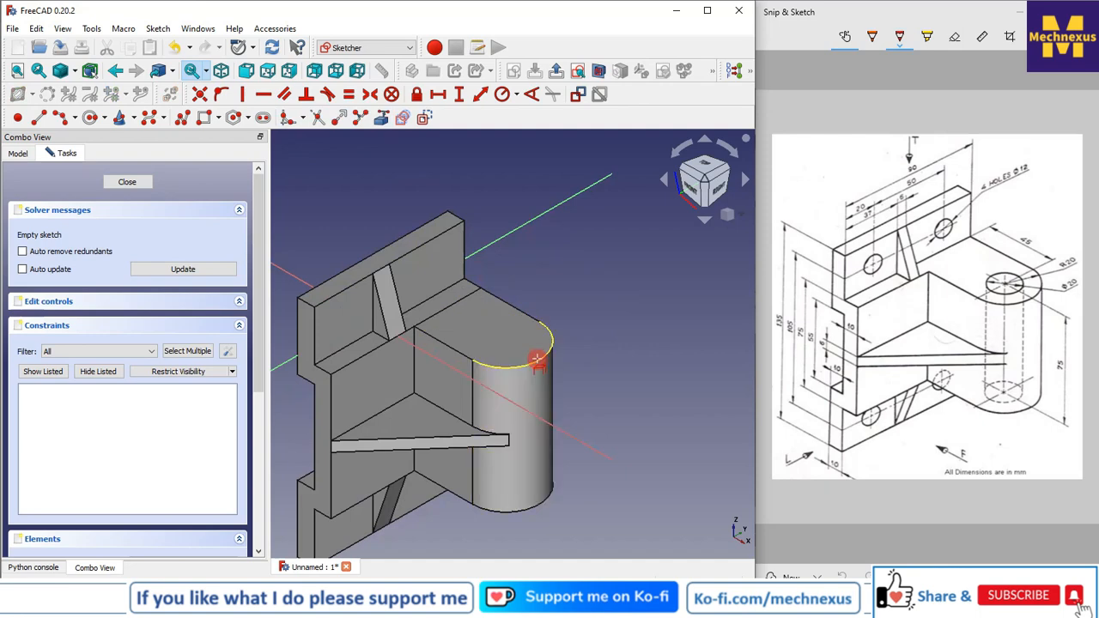
pyautogui.click(89, 118)
pyautogui.click(506, 340)
pyautogui.click(539, 354)
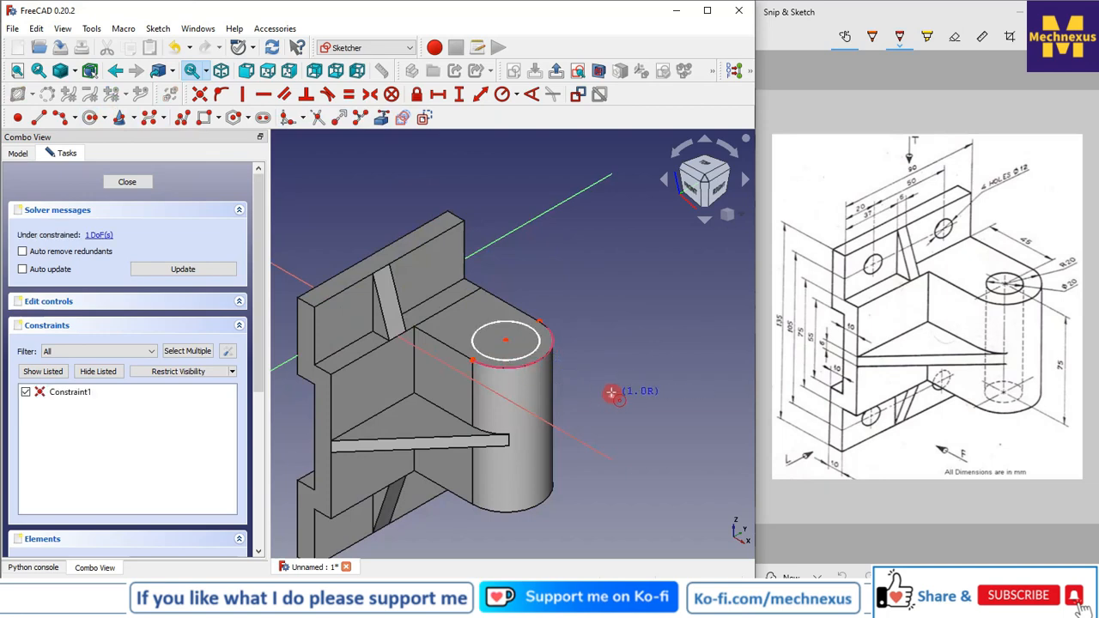
pyautogui.rightClick(481, 260)
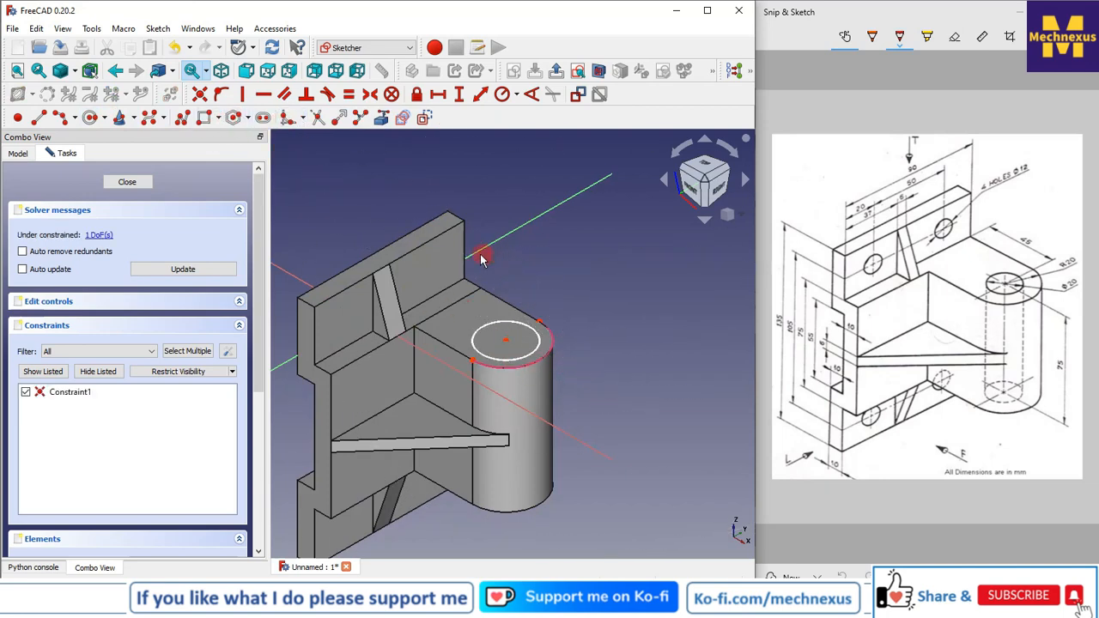
# Constrain the circle's diameter to 20 mm and close the sketch.
pyautogui.click(516, 96)
pyautogui.click(538, 129)
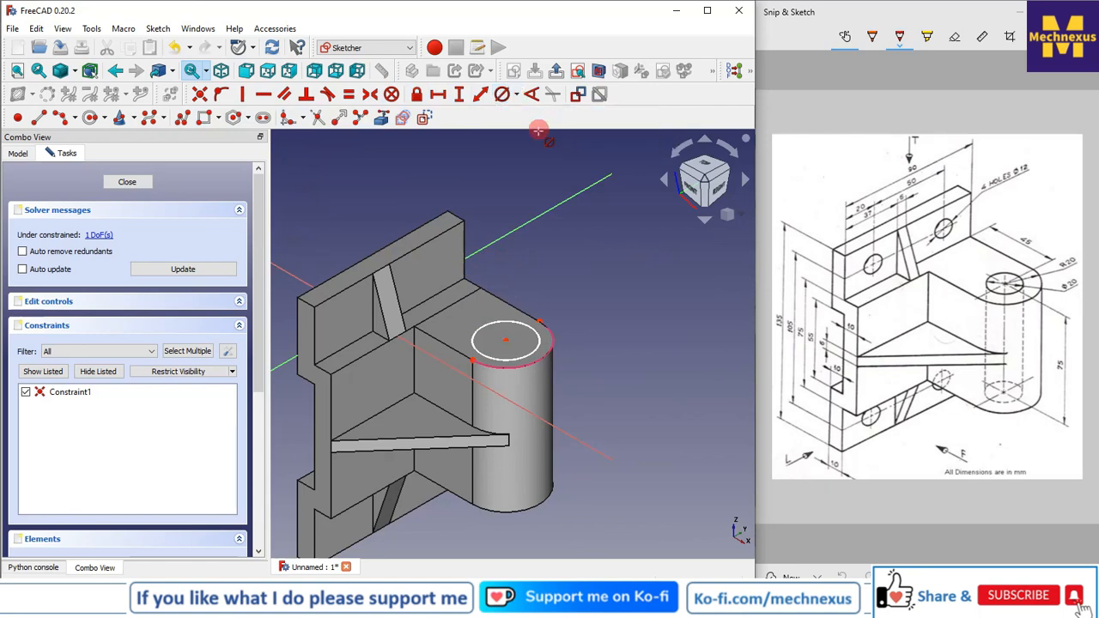
pyautogui.click(506, 323)
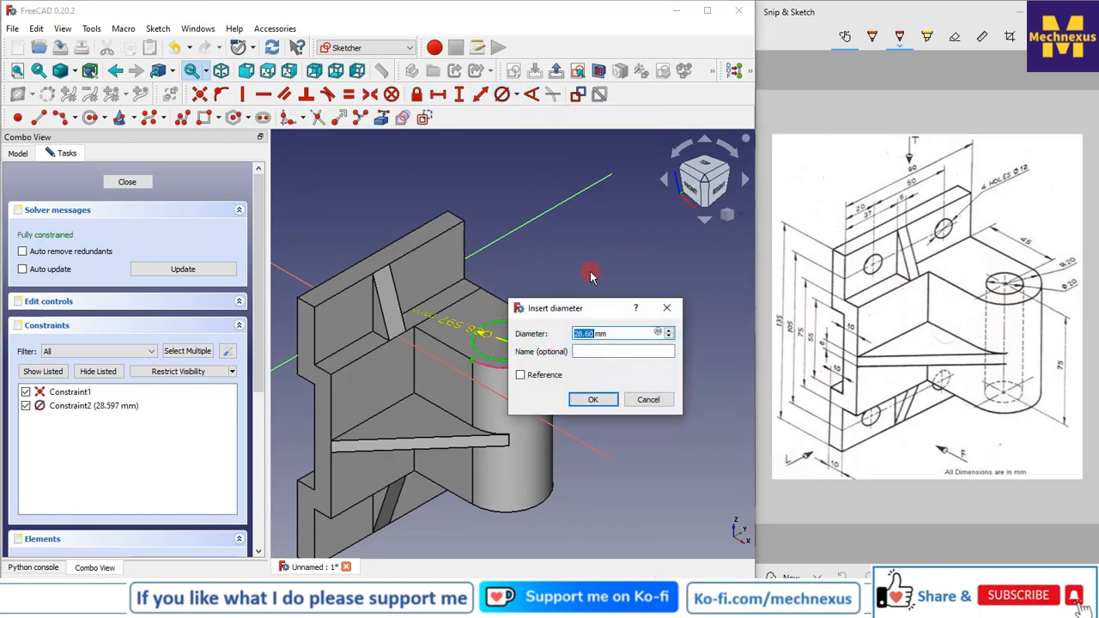
pyautogui.press('Return')
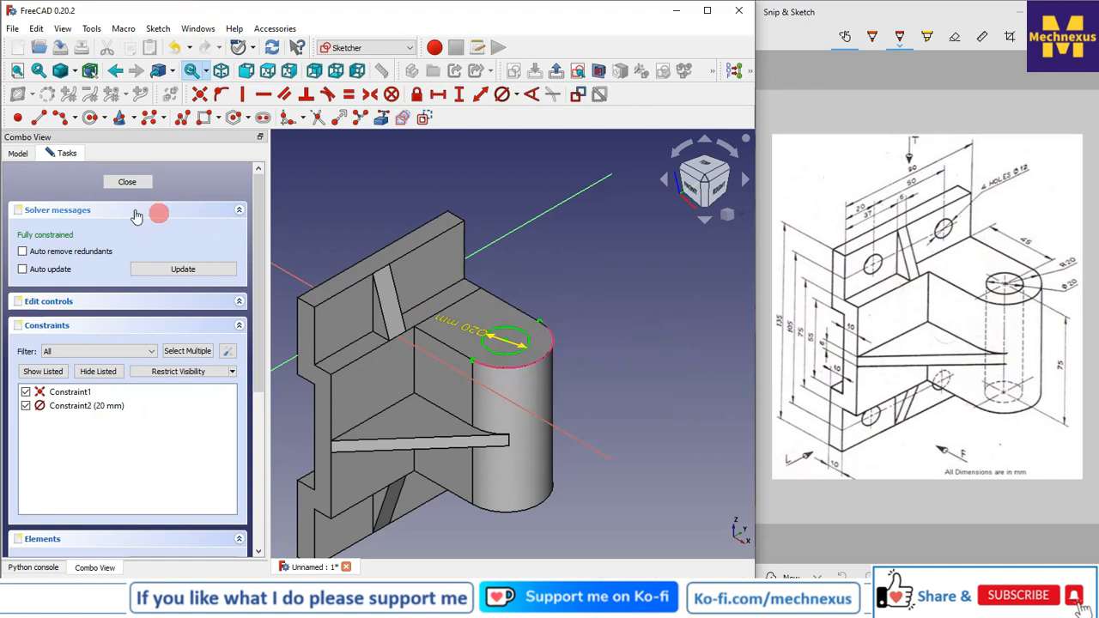
pyautogui.click(130, 182)
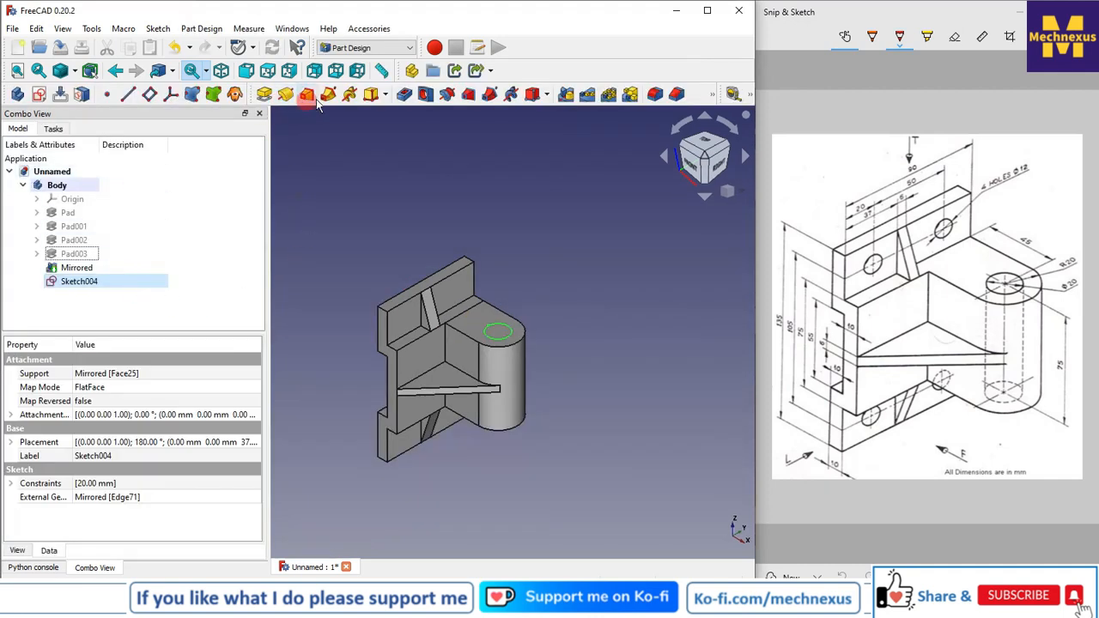
# Pocket the circle with type Through all to cut the hole through the boss.
pyautogui.click(402, 93)
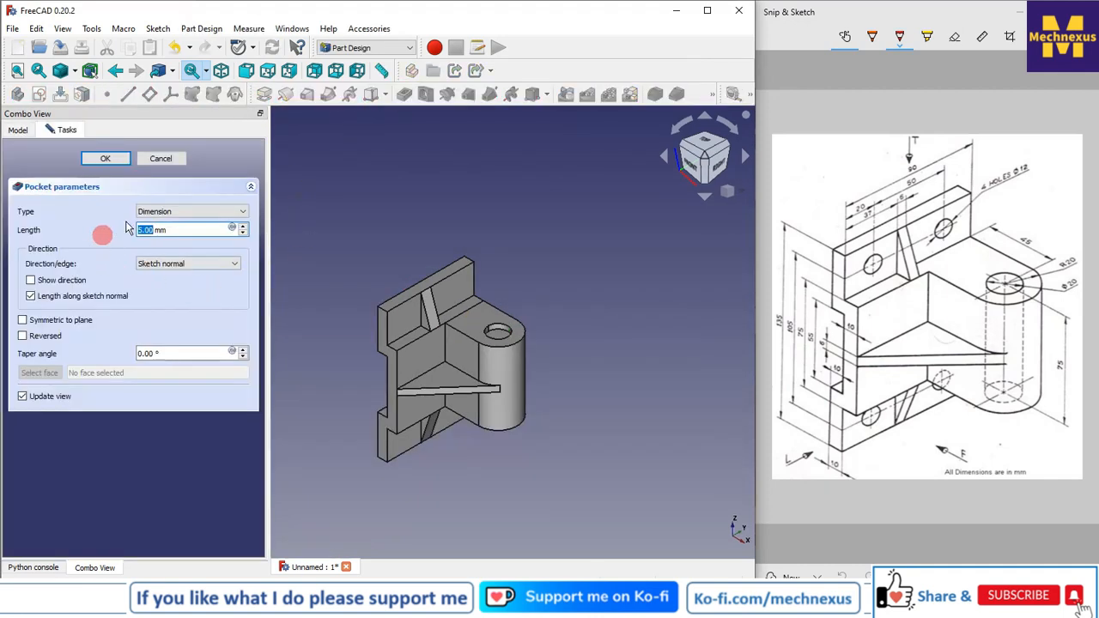
pyautogui.click(156, 212)
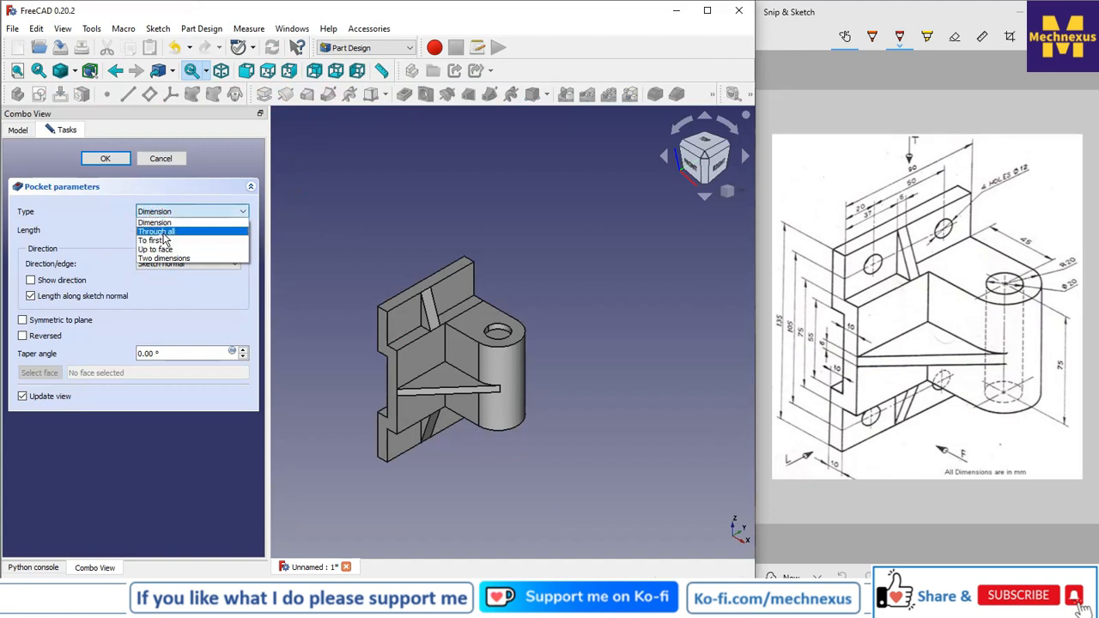
pyautogui.click(157, 231)
pyautogui.click(104, 159)
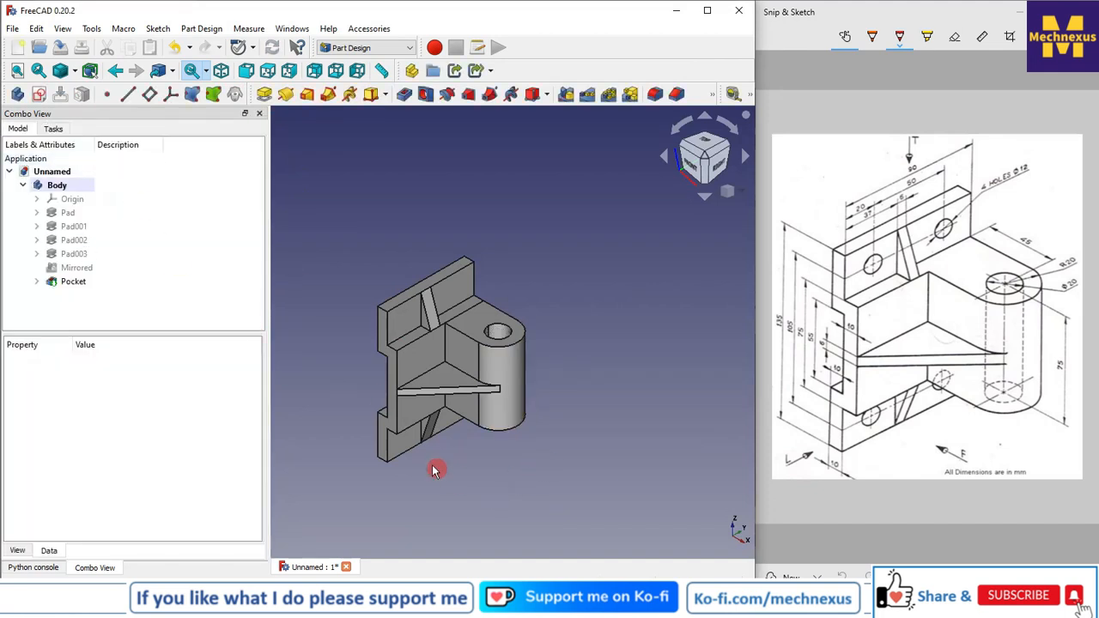
# Start a new sketch on the back plate's upper front face beside the rib and orient it to the upright right view.
pyautogui.scroll(2, 375, 328)
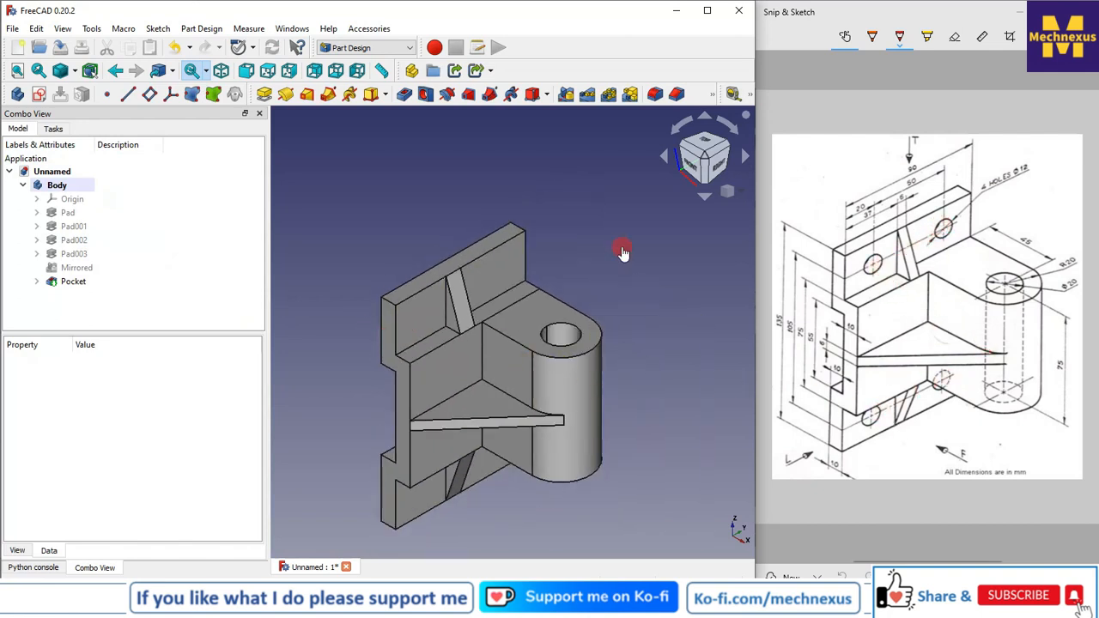
pyautogui.scroll(-2, 602, 269)
pyautogui.scroll(2, 533, 319)
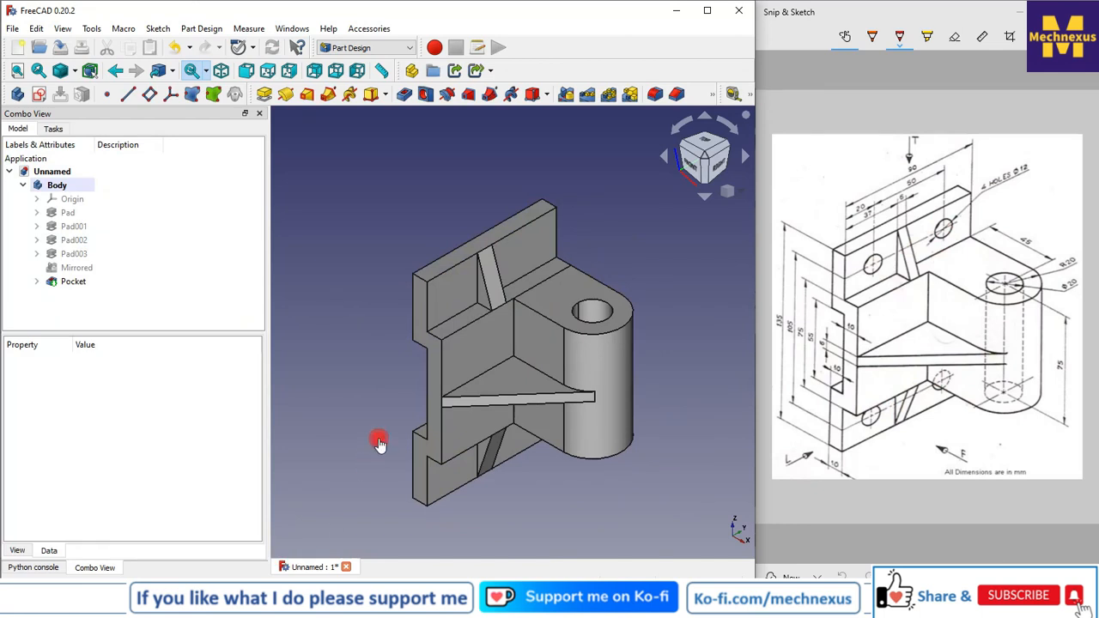
pyautogui.click(876, 262)
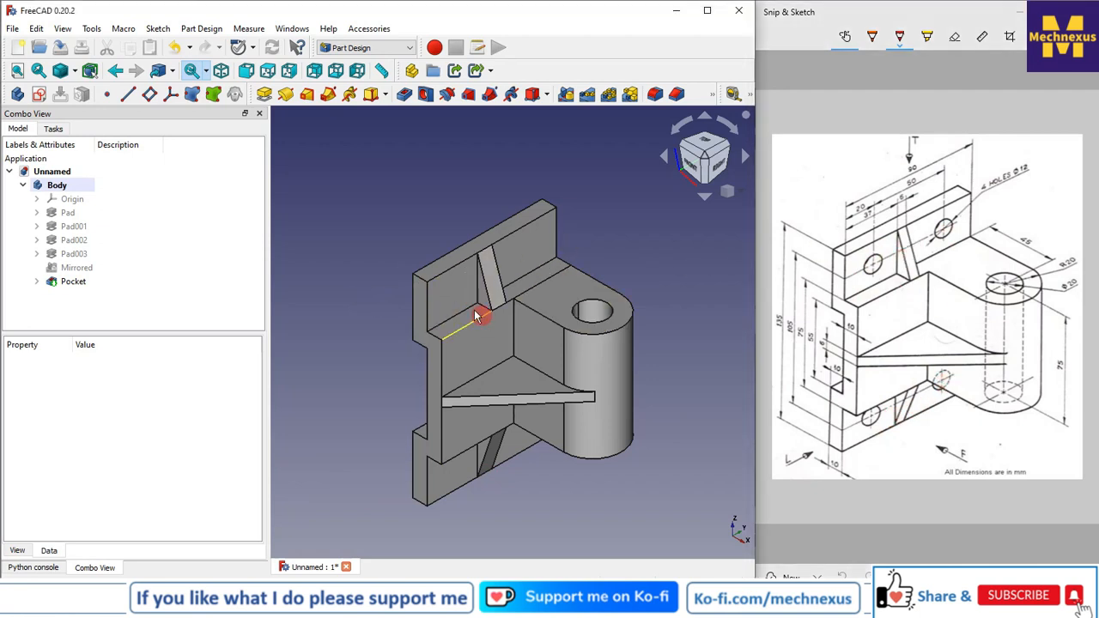
pyautogui.click(451, 297)
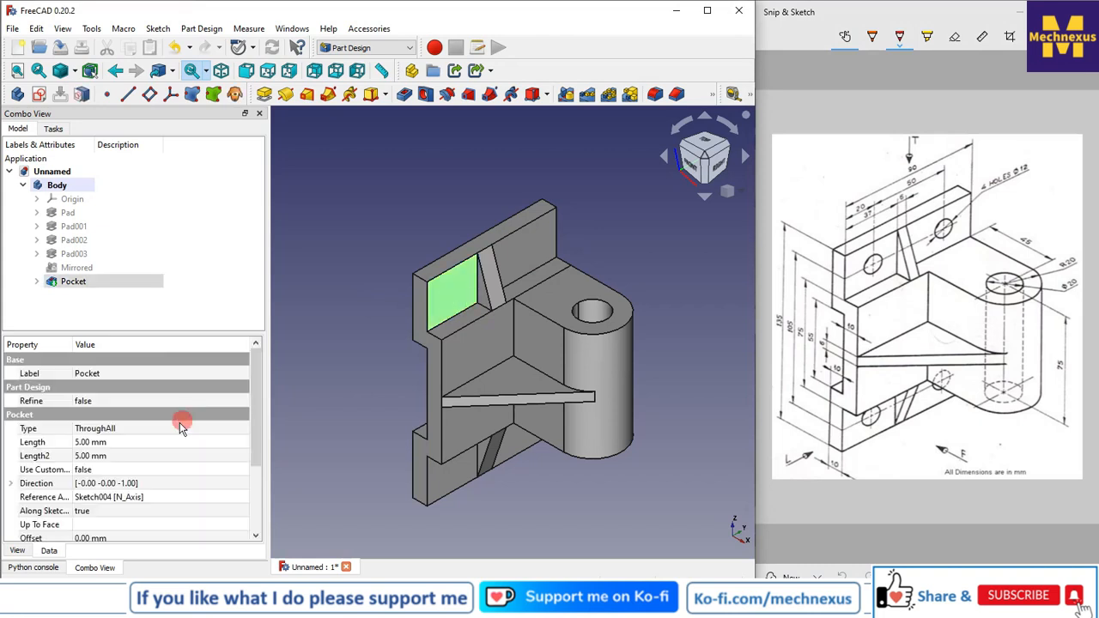
pyautogui.click(38, 96)
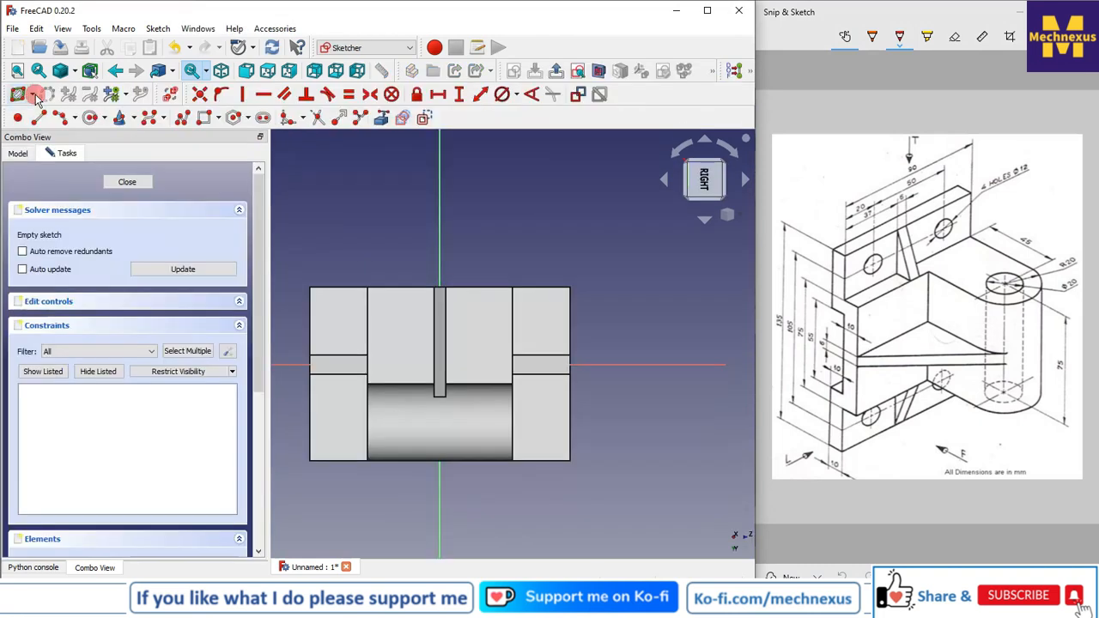
pyautogui.click(743, 218)
pyautogui.click(765, 223)
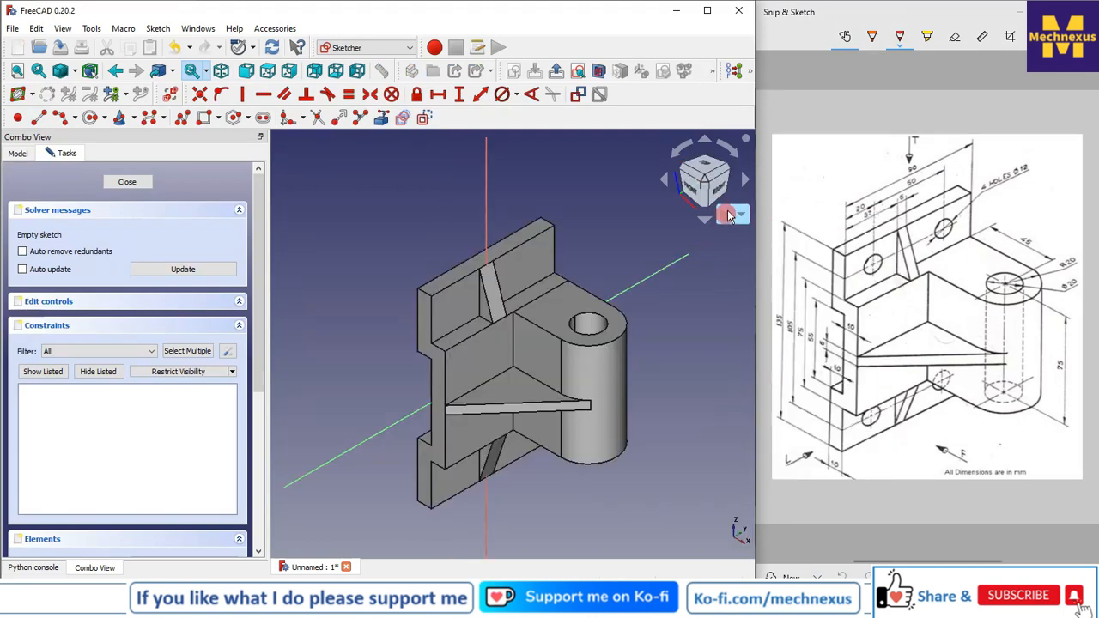
pyautogui.click(720, 189)
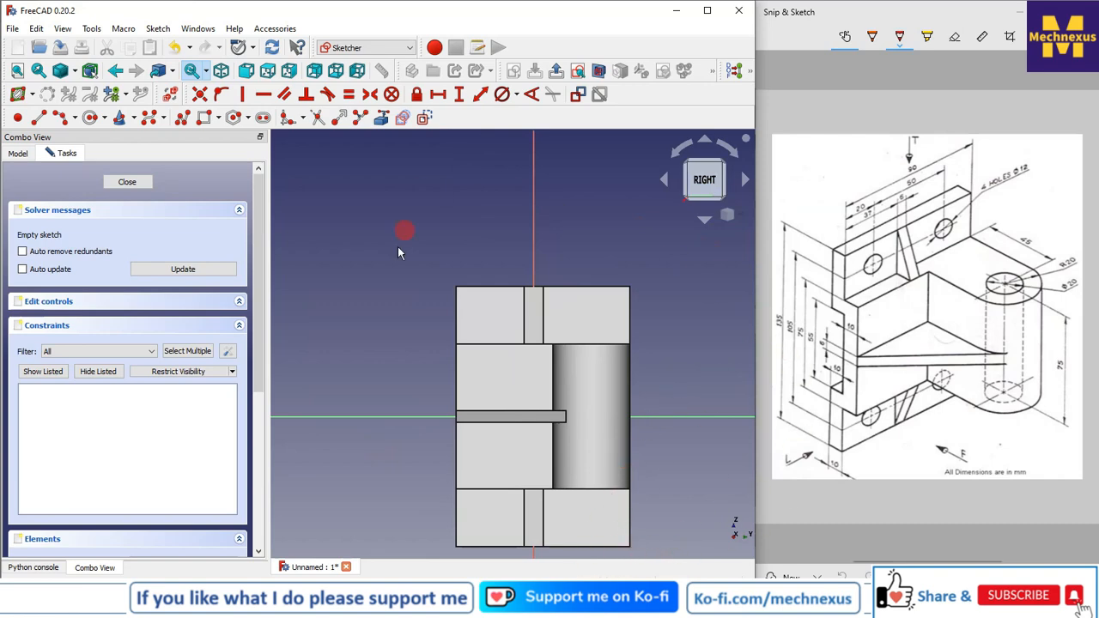
# Draw four mounting-hole circles, one on each side of the ribs on the plate's upper and lower flanges.
pyautogui.click(90, 118)
pyautogui.click(484, 308)
pyautogui.click(496, 321)
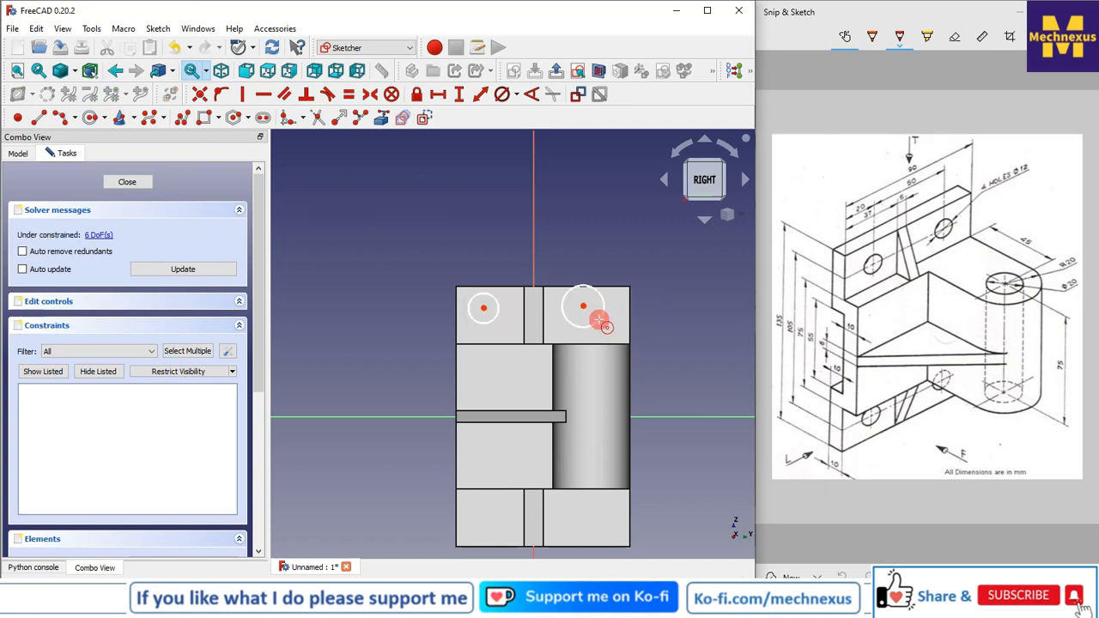
pyautogui.click(584, 518)
pyautogui.click(592, 528)
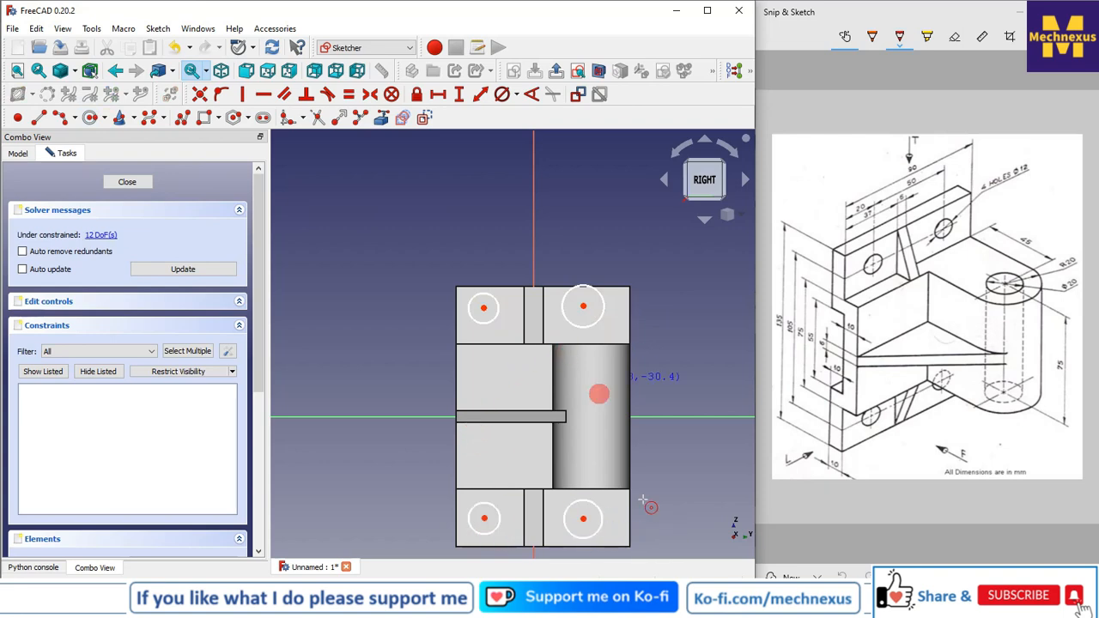
pyautogui.rightClick(663, 447)
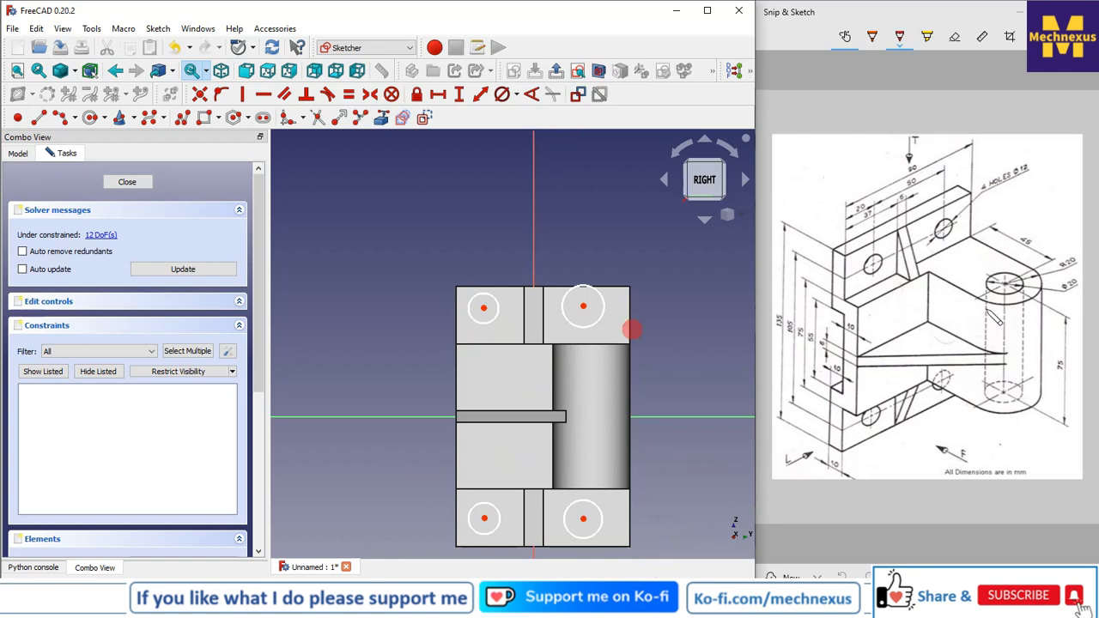
# Apply equal constraints to all four mounting-hole circles so they share one size.
pyautogui.rightClick(481, 242)
pyautogui.click(433, 294)
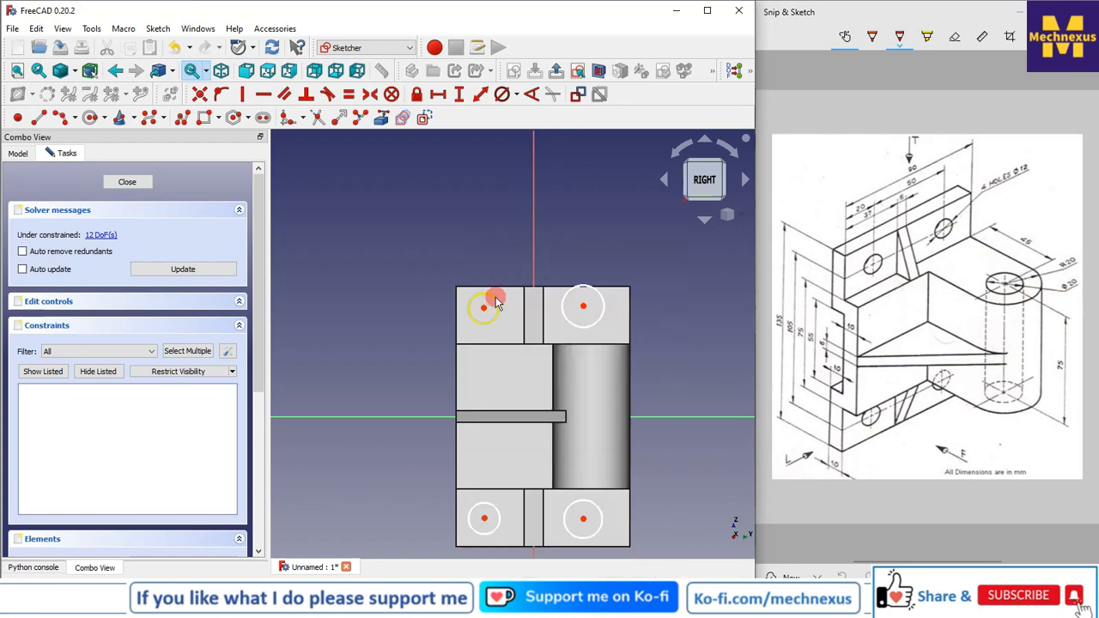
pyautogui.click(495, 302)
pyautogui.click(603, 307)
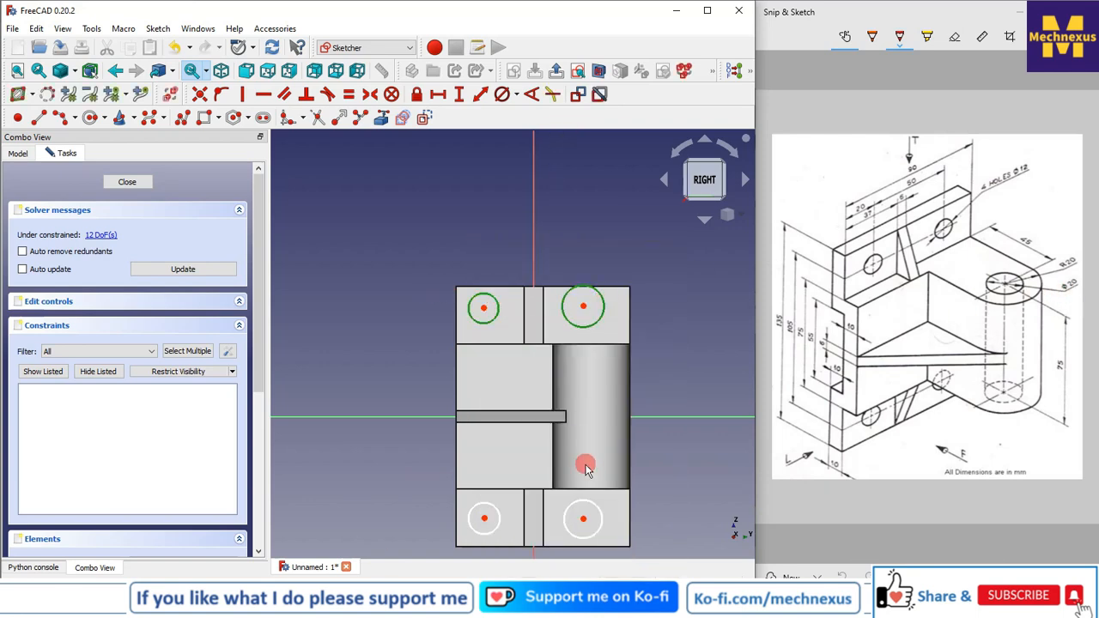
pyautogui.click(584, 505)
pyautogui.click(486, 513)
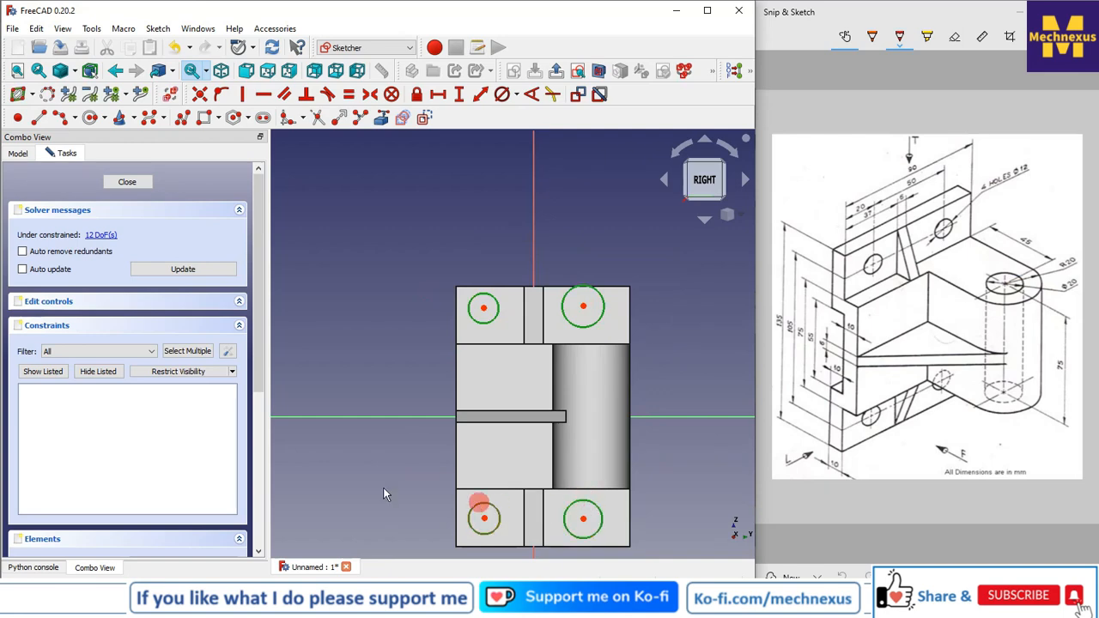
pyautogui.click(349, 94)
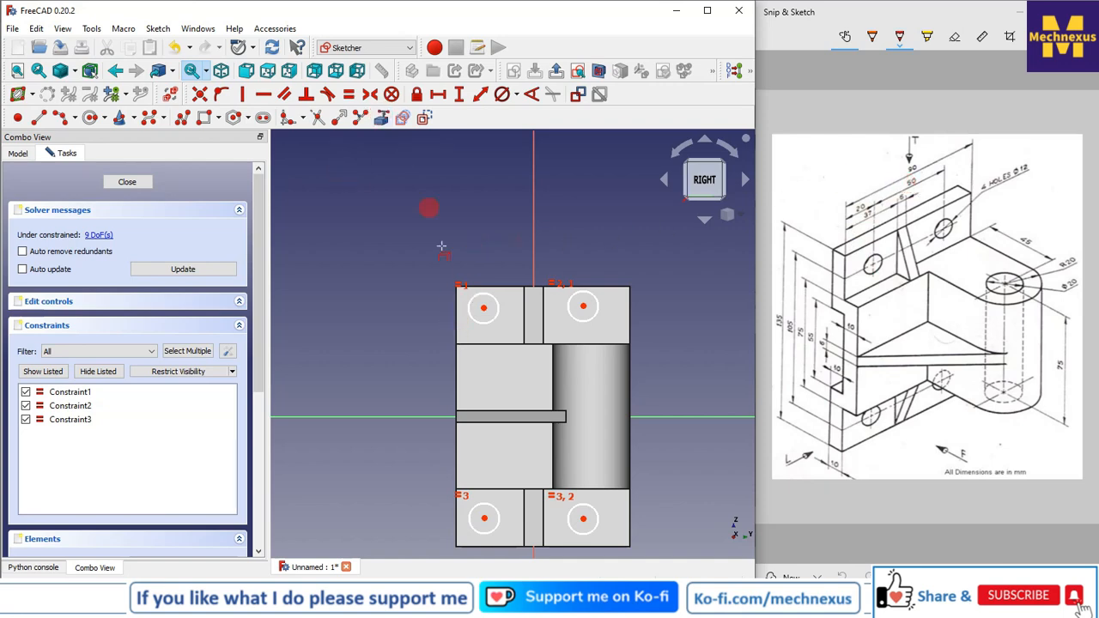
# Bring the upper-left flange's top and side edges in as external geometry and try to dimension the hole centre from their corner.
pyautogui.click(503, 293)
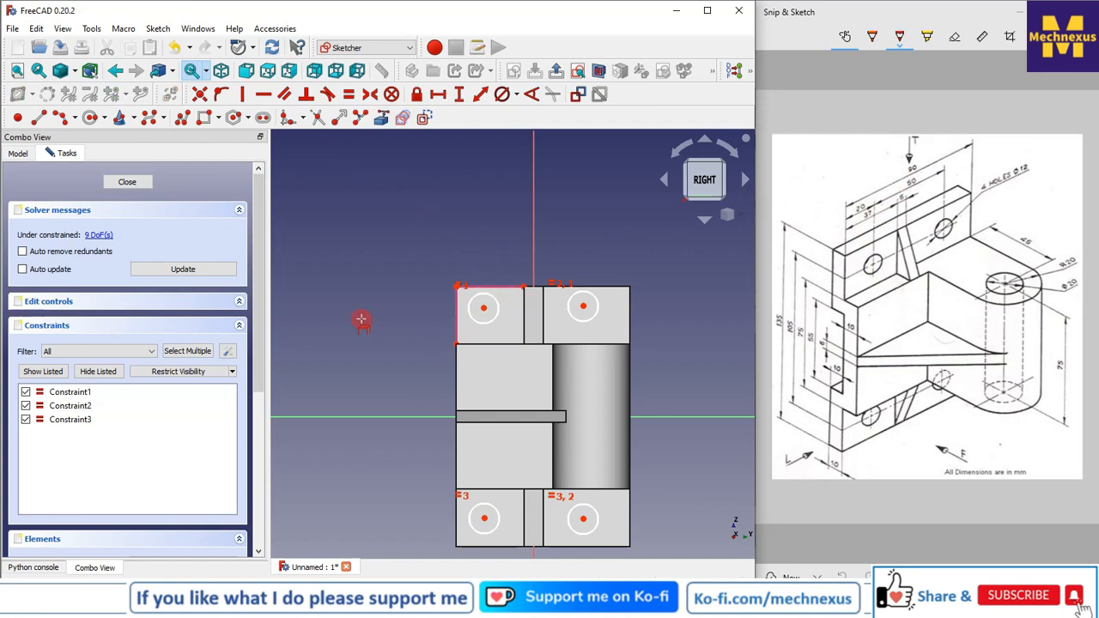
pyautogui.click(461, 290)
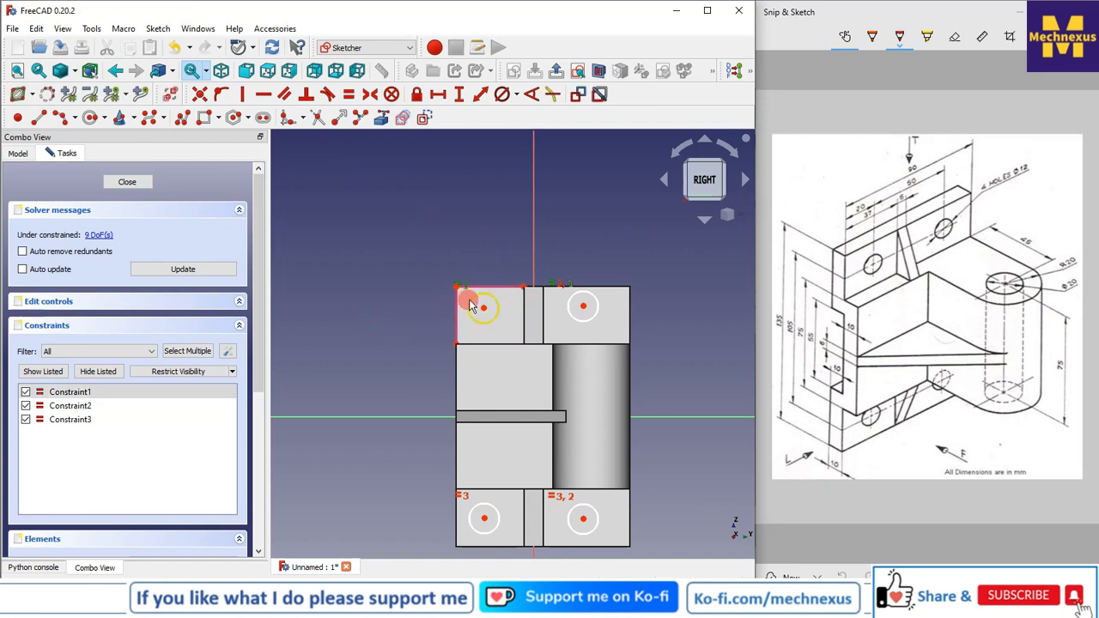
pyautogui.click(480, 94)
pyautogui.click(534, 265)
pyautogui.scroll(5, 466, 327)
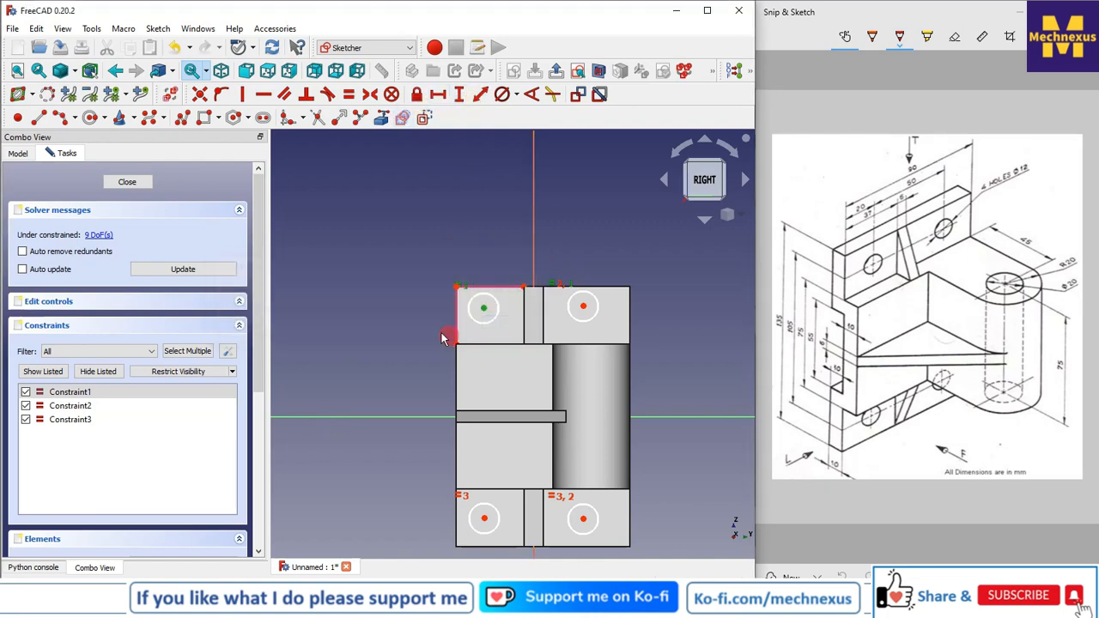
pyautogui.click(438, 94)
pyautogui.click(503, 273)
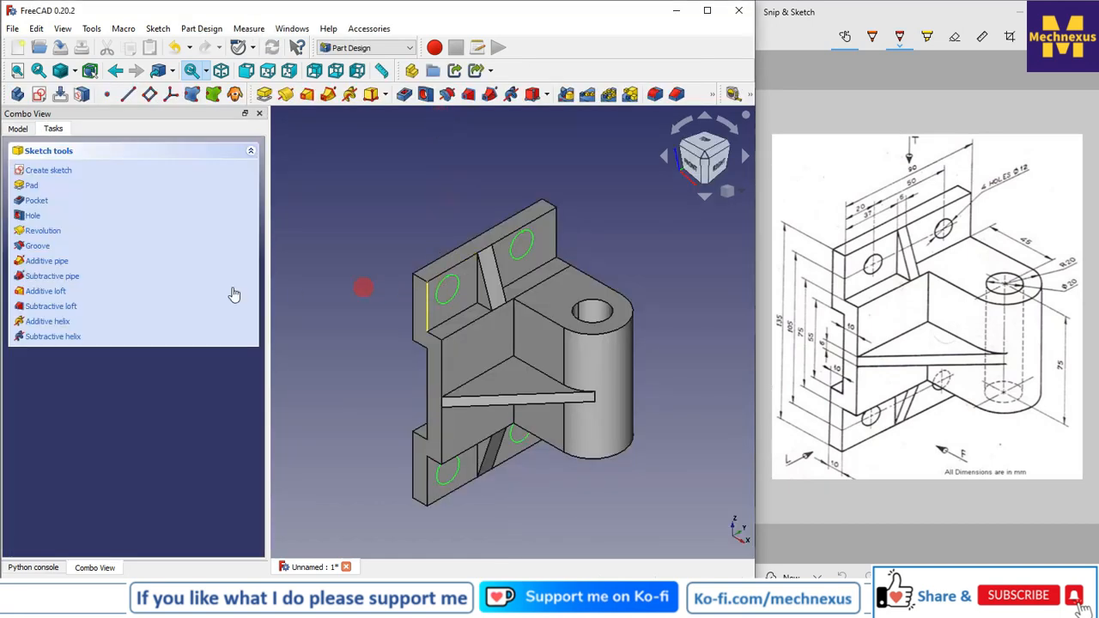
# Reopen the mounting-hole sketch for editing and orient it to the upright right view.
pyautogui.click(37, 322)
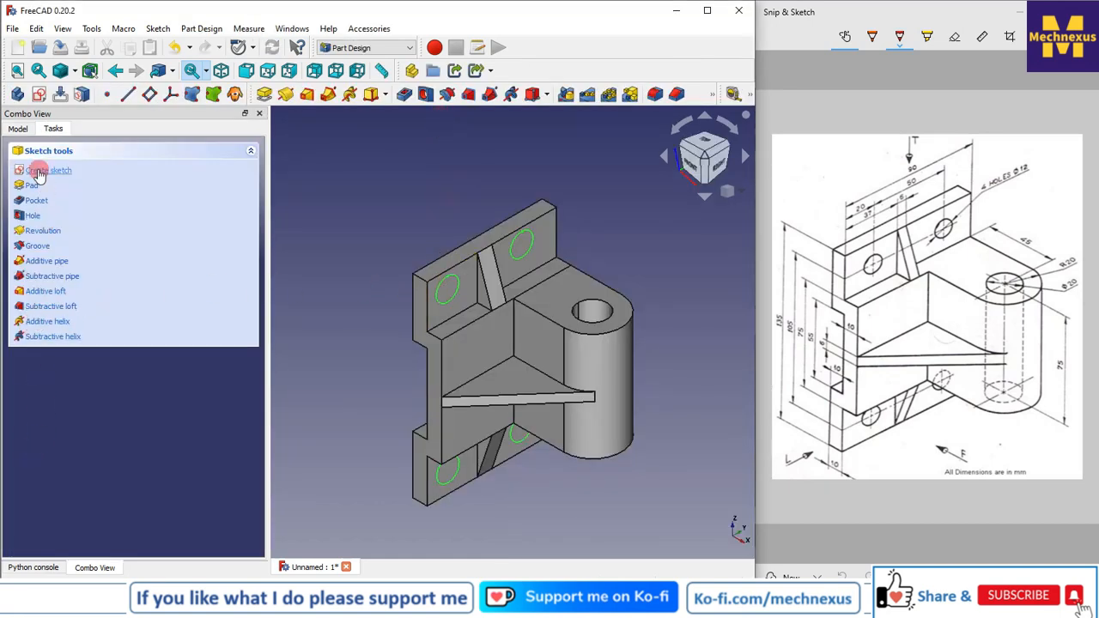
pyautogui.click(18, 129)
pyautogui.click(90, 295)
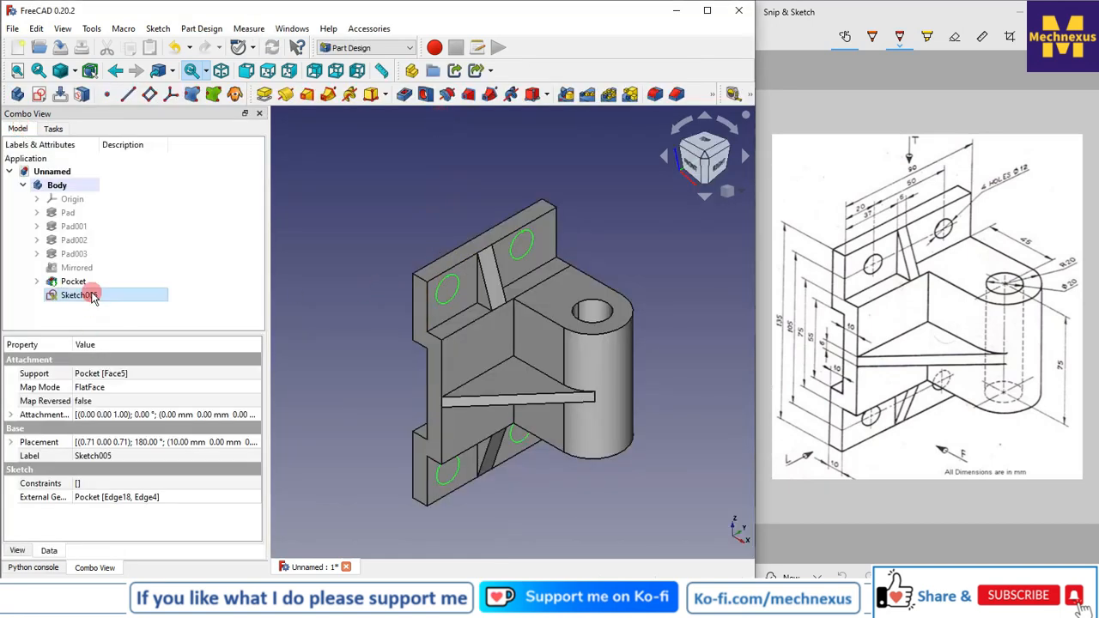
pyautogui.doubleClick(90, 296)
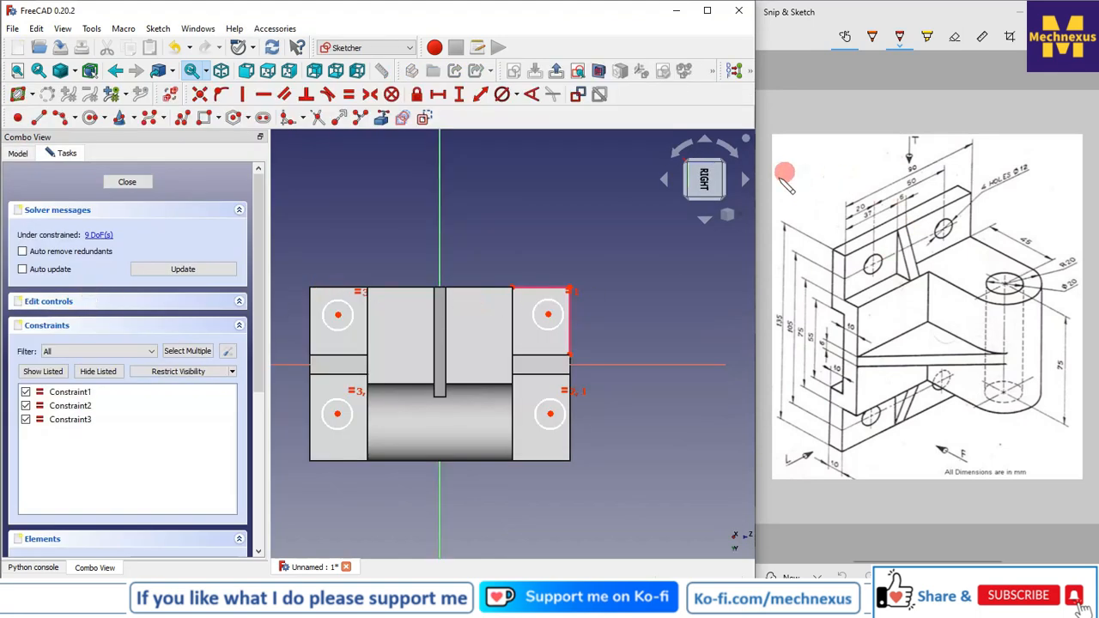
pyautogui.click(728, 215)
pyautogui.click(778, 224)
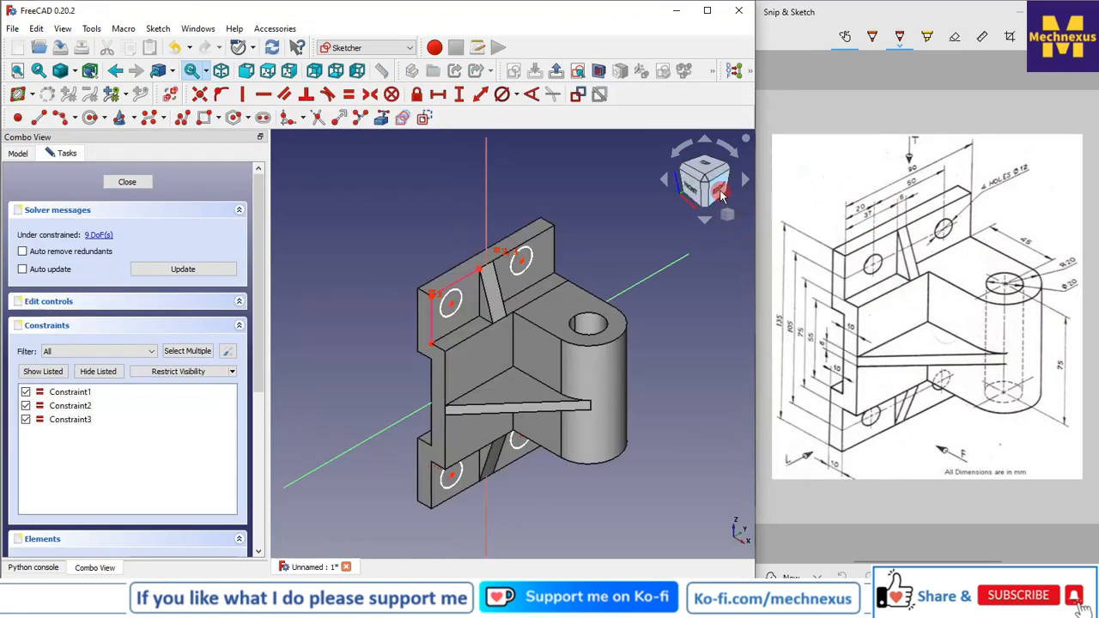
pyautogui.click(720, 192)
pyautogui.click(438, 93)
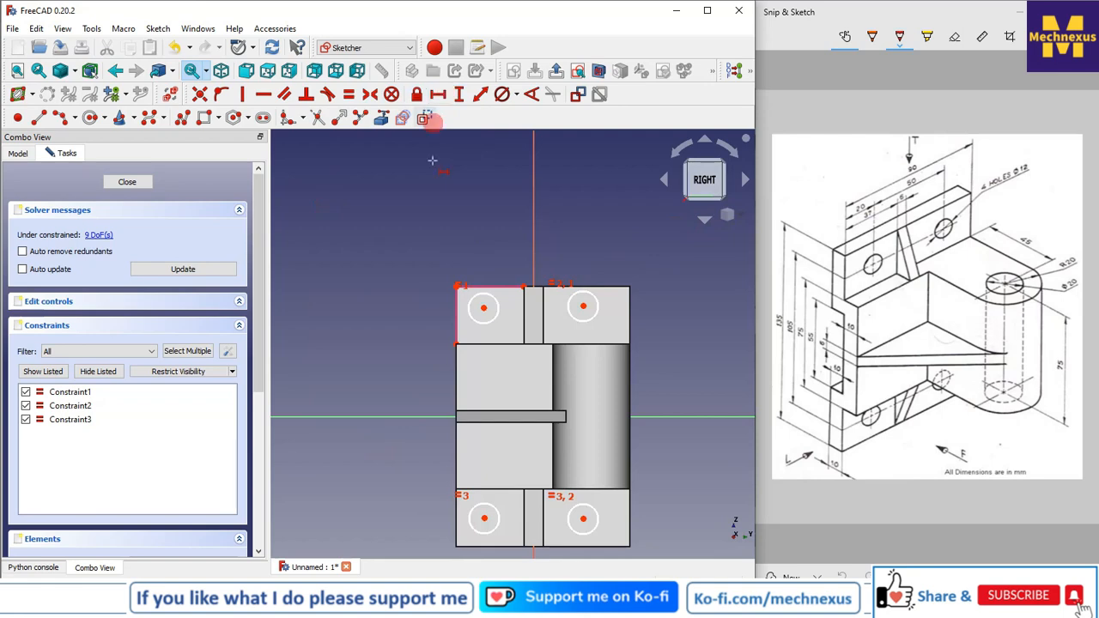
pyautogui.click(456, 284)
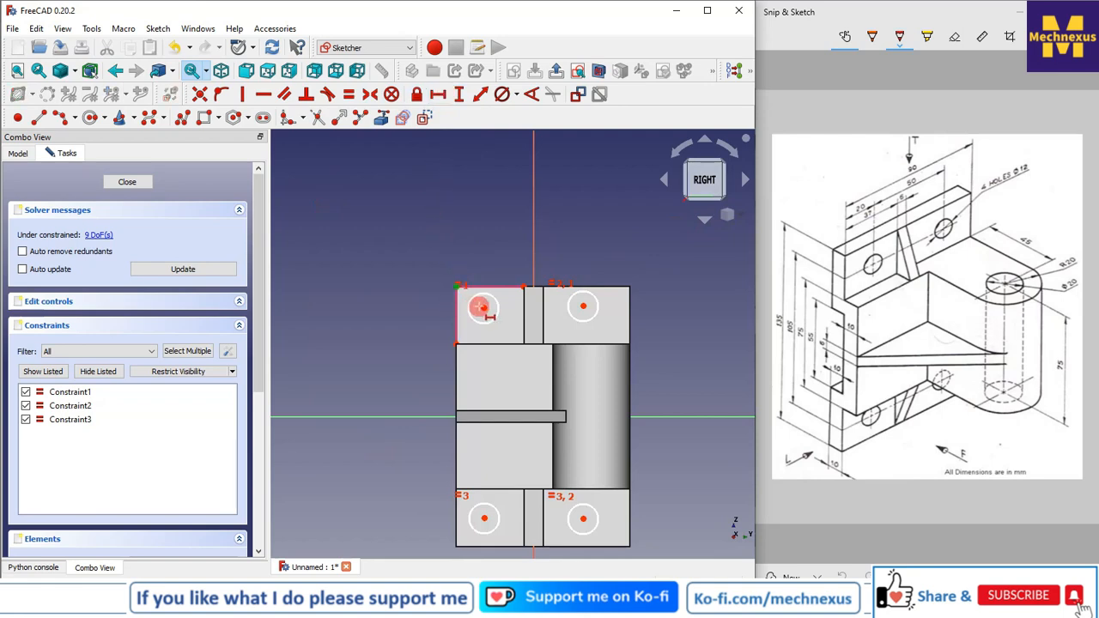
pyautogui.click(484, 308)
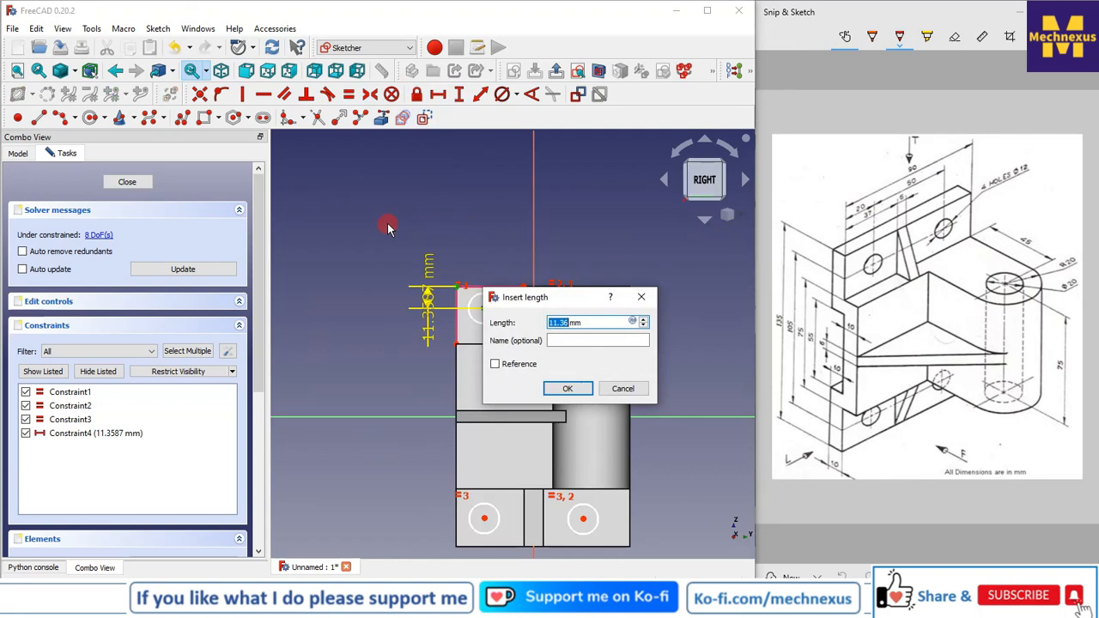
pyautogui.click(623, 388)
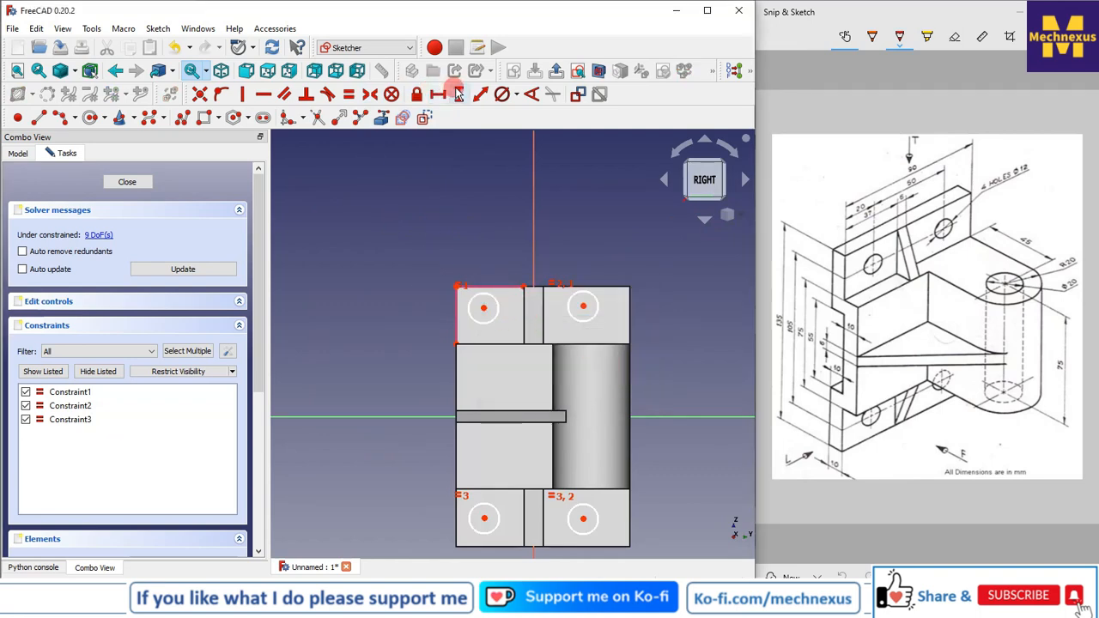
# Constrain the upper-left hole's centre 20 mm from the plate's left edge and place the dimension above the plate.
pyautogui.click(484, 308)
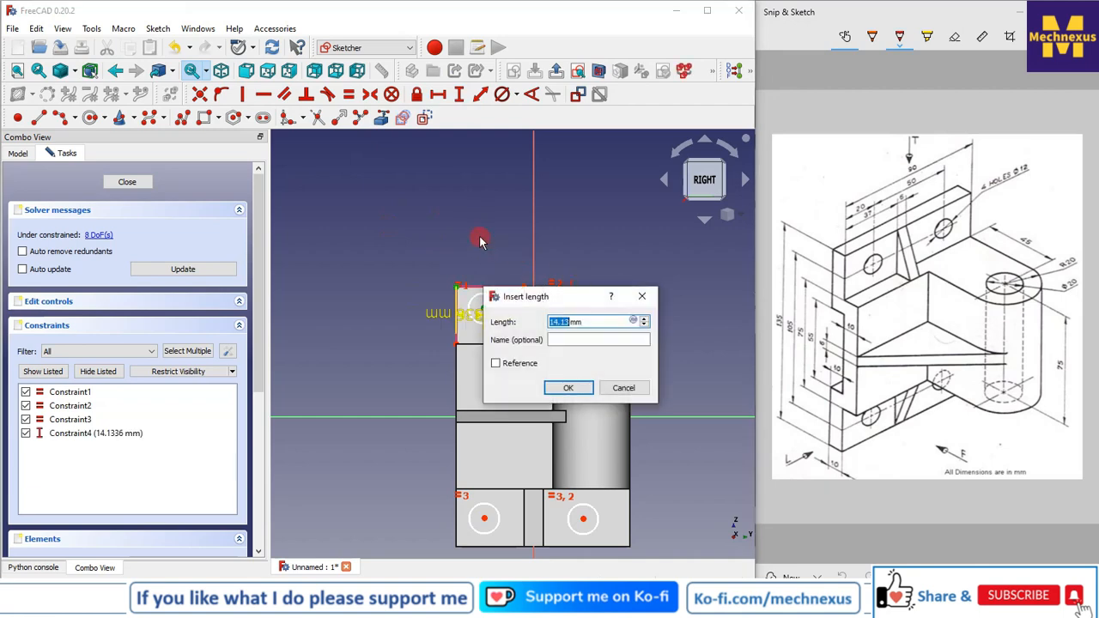
pyautogui.write('20')
pyautogui.press('Return')
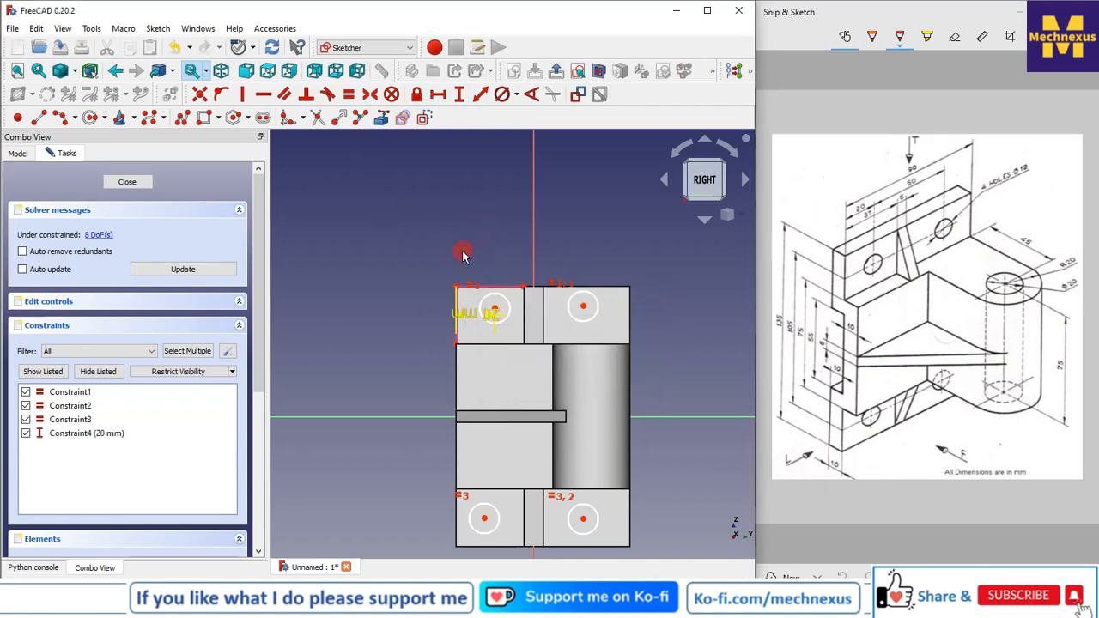
pyautogui.moveTo(475, 314); pyautogui.dragTo(381, 233)
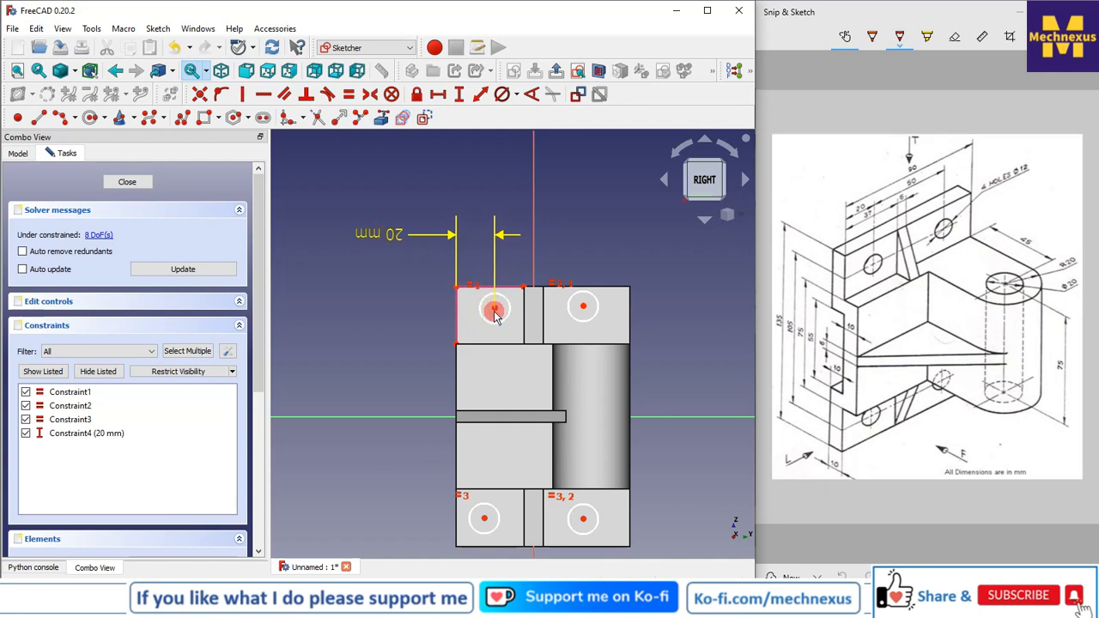
# Constrain the spacing between the two upper hole centres to 50 mm and place the dimension above the plate.
pyautogui.click(495, 311)
pyautogui.click(584, 307)
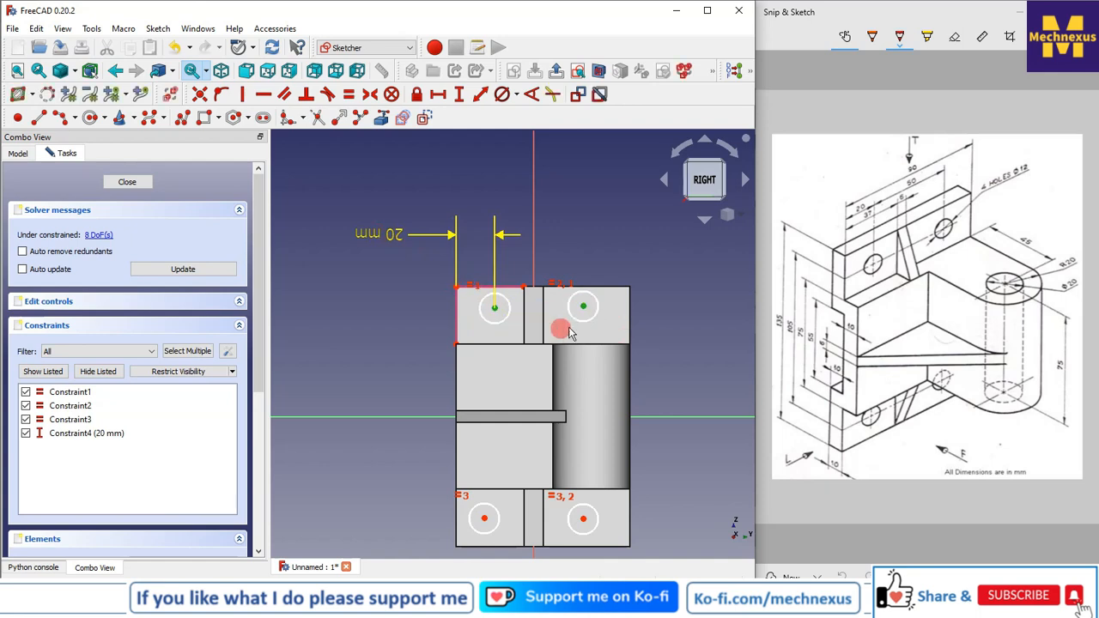
pyautogui.click(438, 94)
pyautogui.write('50')
pyautogui.press('Return')
pyautogui.moveTo(558, 292); pyautogui.dragTo(564, 221)
# Try a vertical constraint between the upper-left and lower-left hole centres and undo it.
pyautogui.click(433, 352)
pyautogui.click(484, 518)
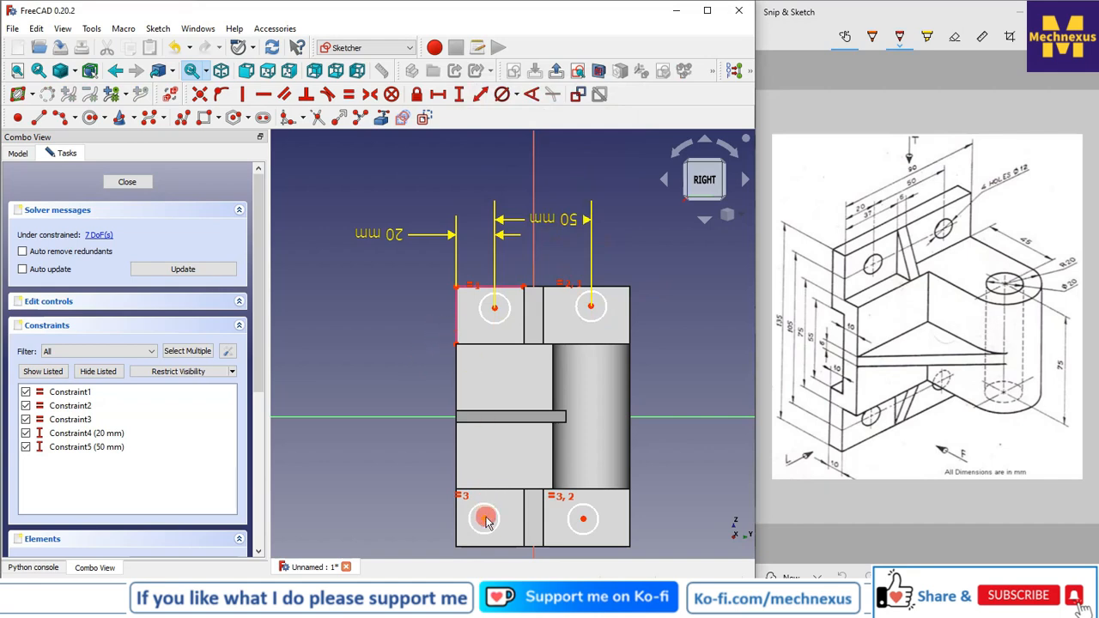
pyautogui.click(493, 310)
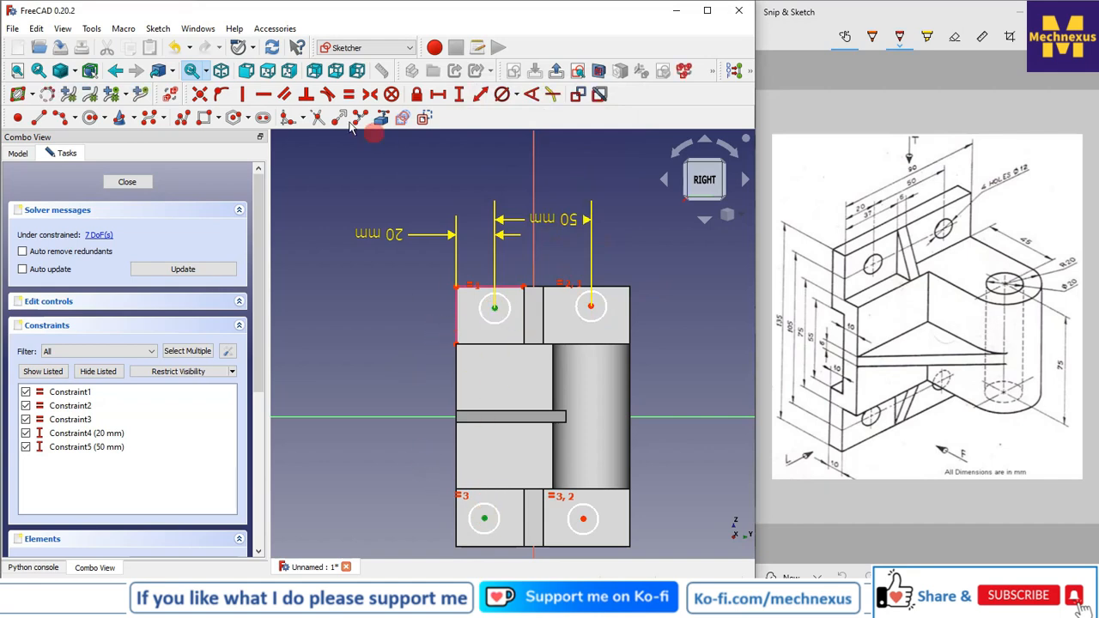
pyautogui.click(242, 94)
pyautogui.click(534, 365)
pyautogui.click(552, 325)
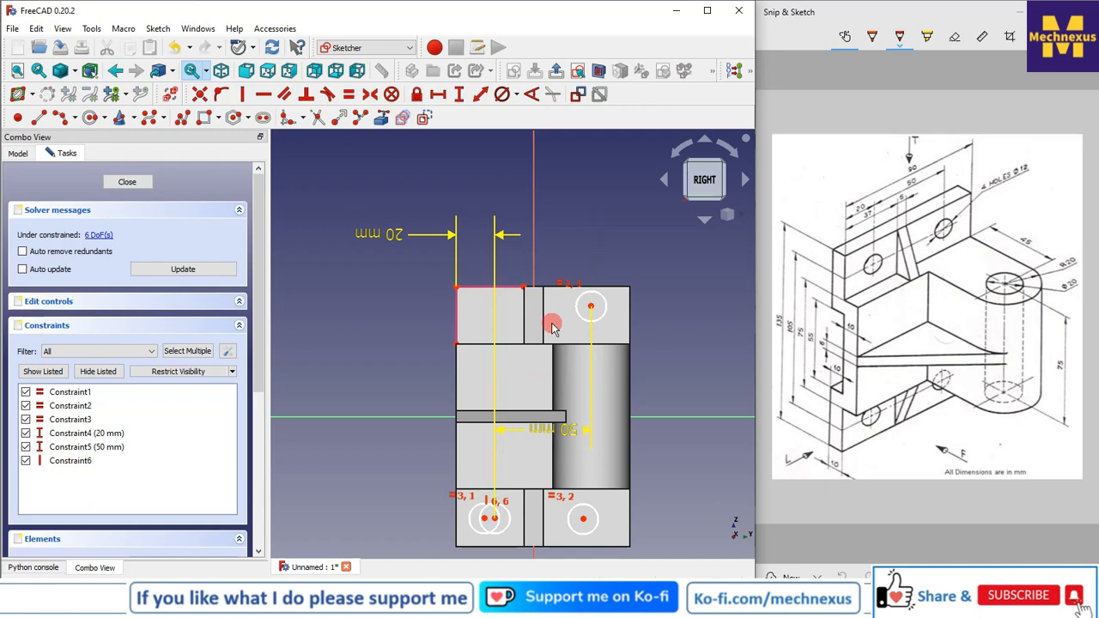
pyautogui.hotkey('ctrl', 'z')
# Line up each lower hole centre beneath its upper counterpart by applying a horizontal constraint to the left pair and the right pair.
pyautogui.click(495, 308)
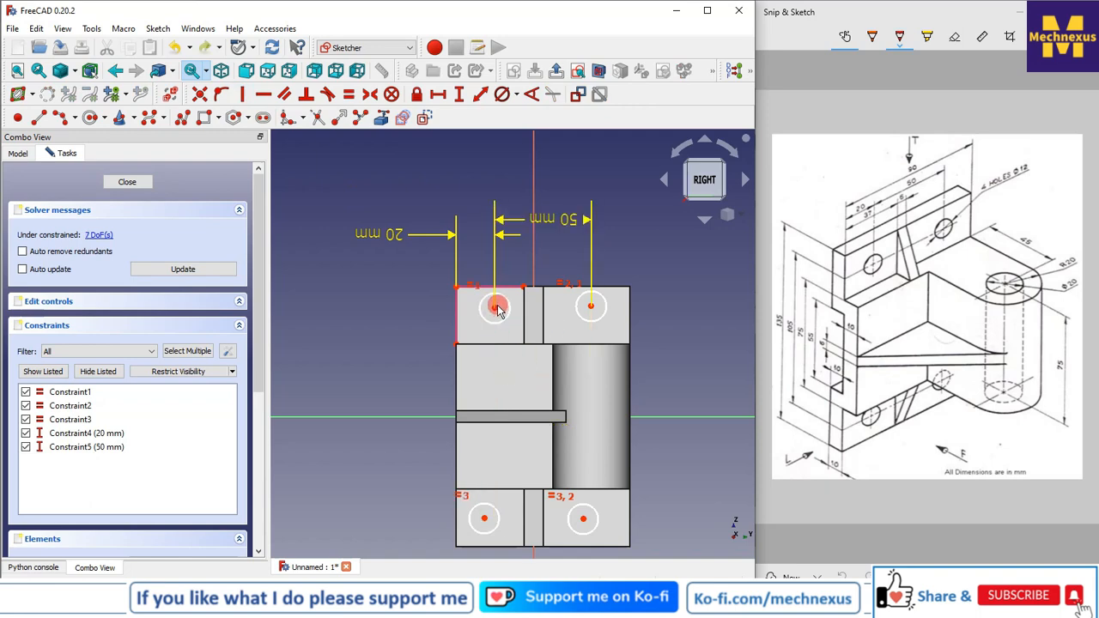
pyautogui.click(484, 518)
pyautogui.click(567, 274)
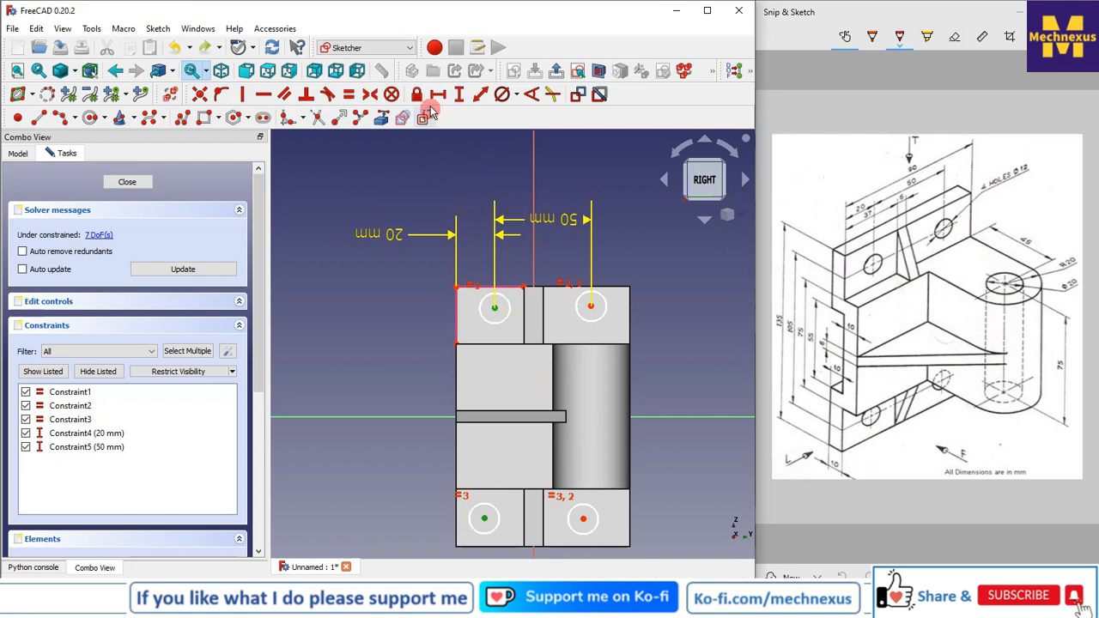
pyautogui.click(263, 94)
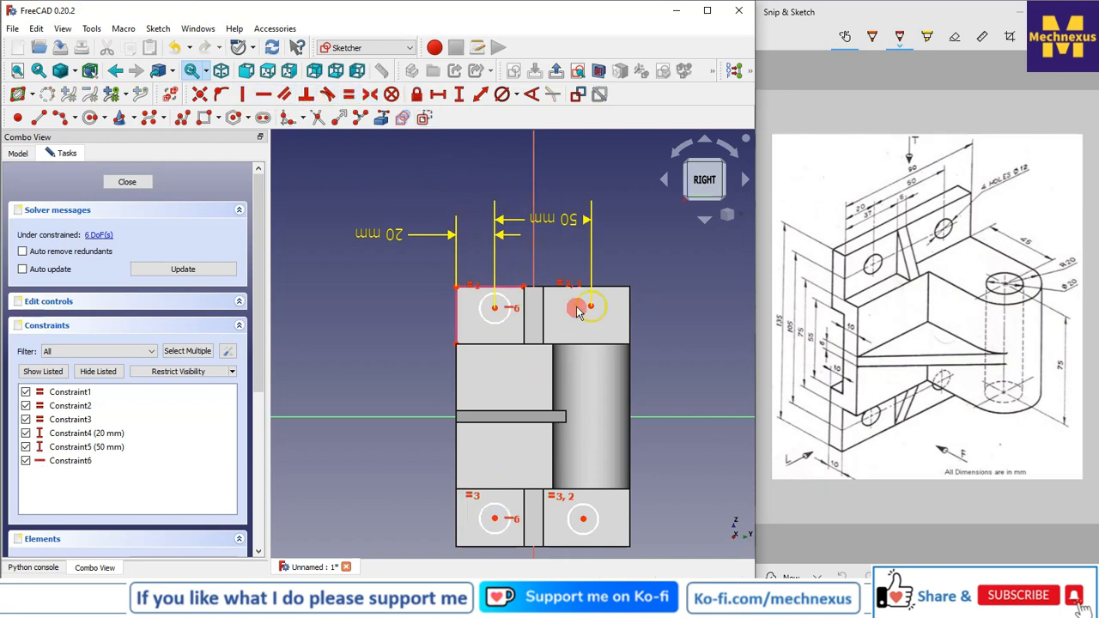
pyautogui.click(584, 519)
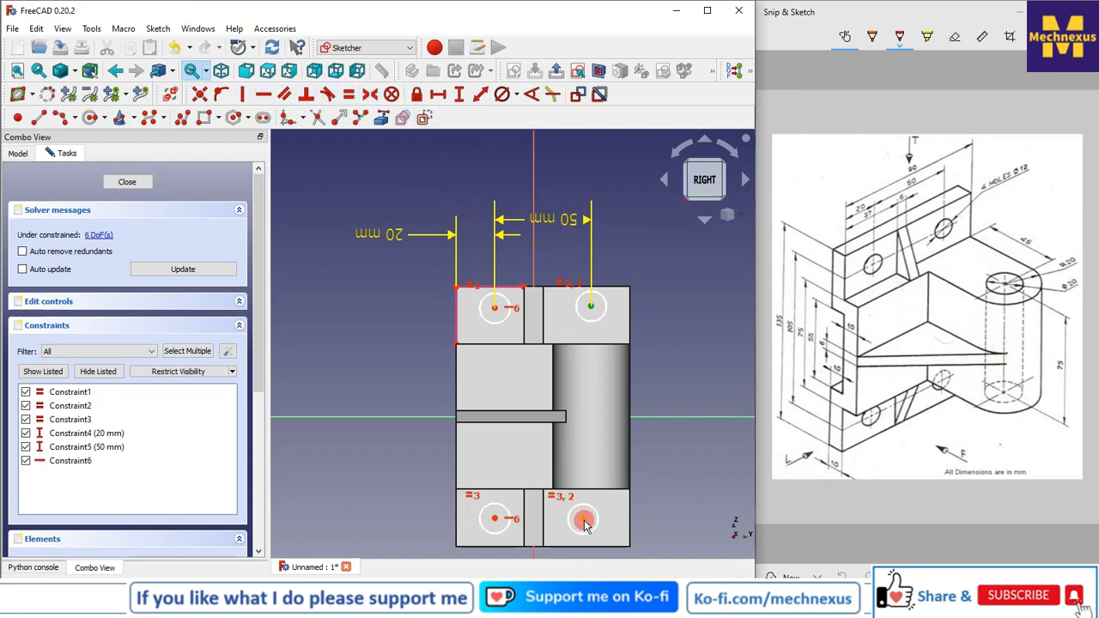
pyautogui.click(264, 94)
pyautogui.click(338, 289)
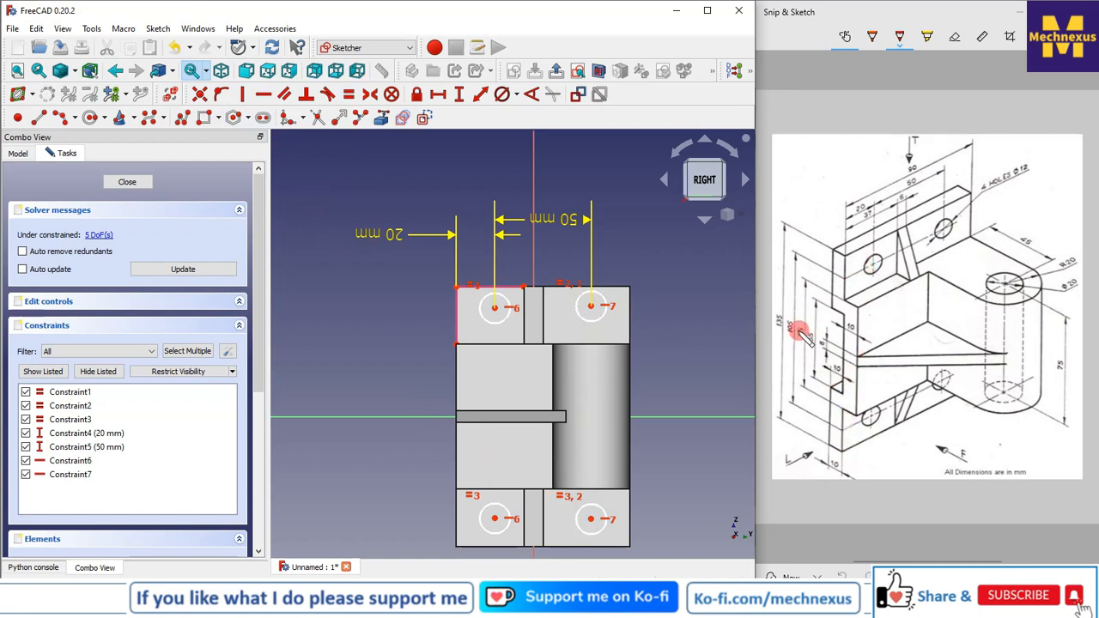
# Constrain the distance between the left upper and lower hole centres to 105 mm and place the dimension beside the plate.
pyautogui.click(495, 308)
pyautogui.click(495, 518)
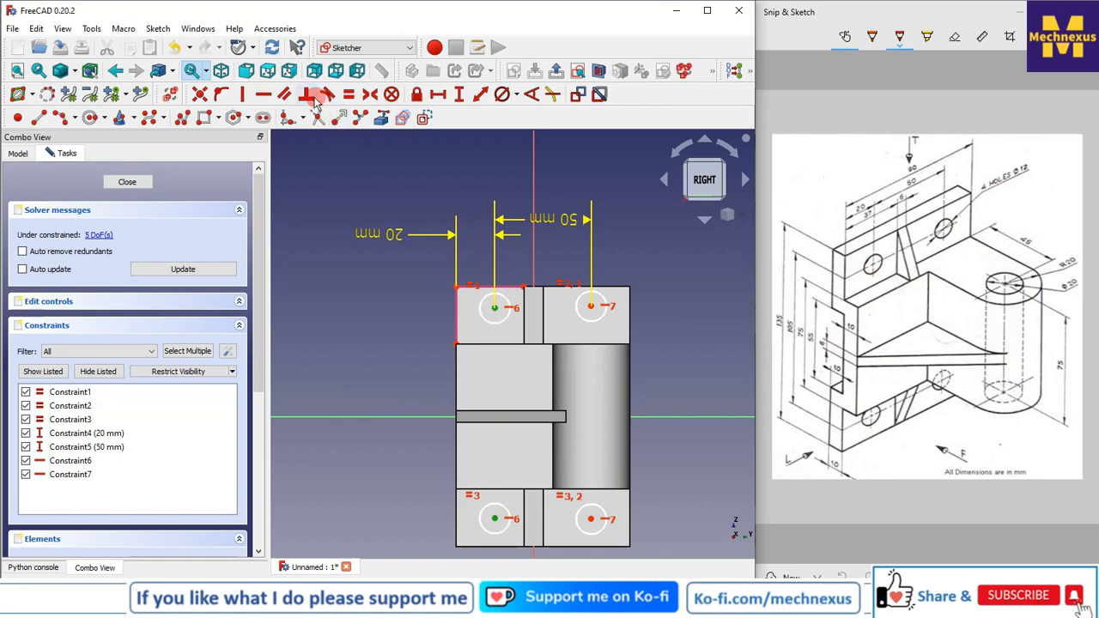
pyautogui.click(437, 94)
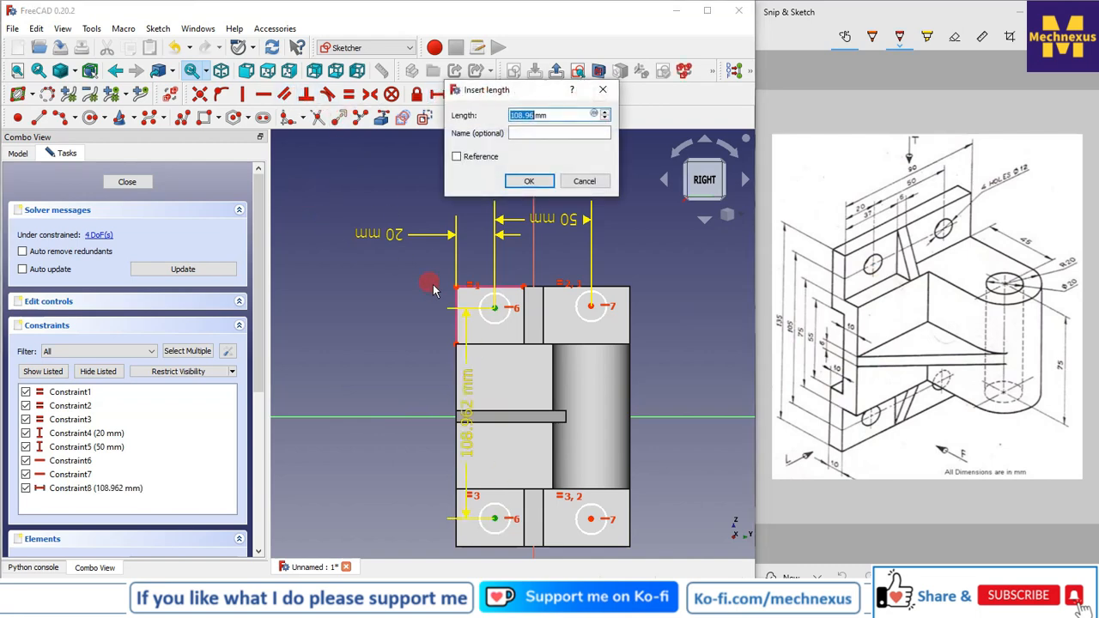
pyautogui.write('105')
pyautogui.press('Return')
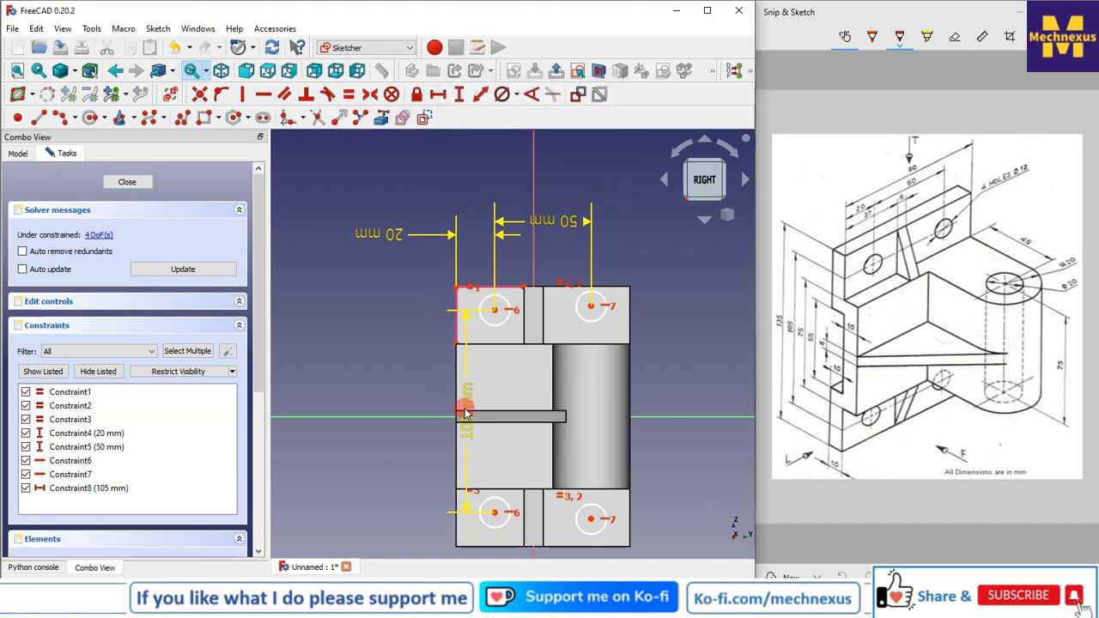
pyautogui.moveTo(464, 395); pyautogui.dragTo(392, 401)
# Level the two lower hole centres with each other by applying a vertical constraint.
pyautogui.click(589, 523)
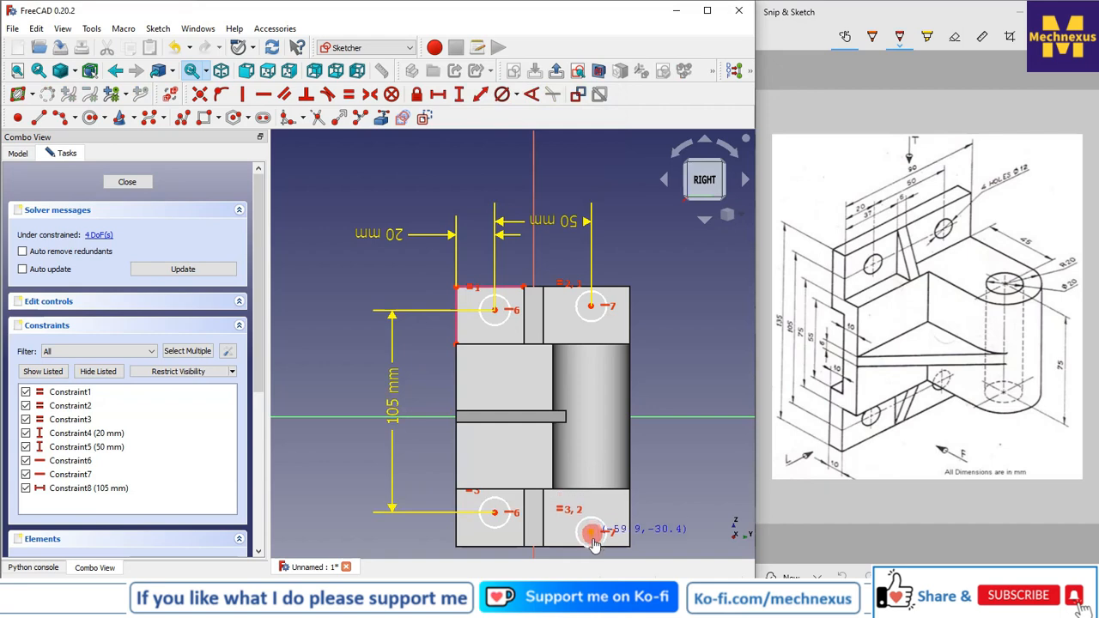
pyautogui.moveTo(604, 527); pyautogui.dragTo(593, 534)
pyautogui.click(594, 534)
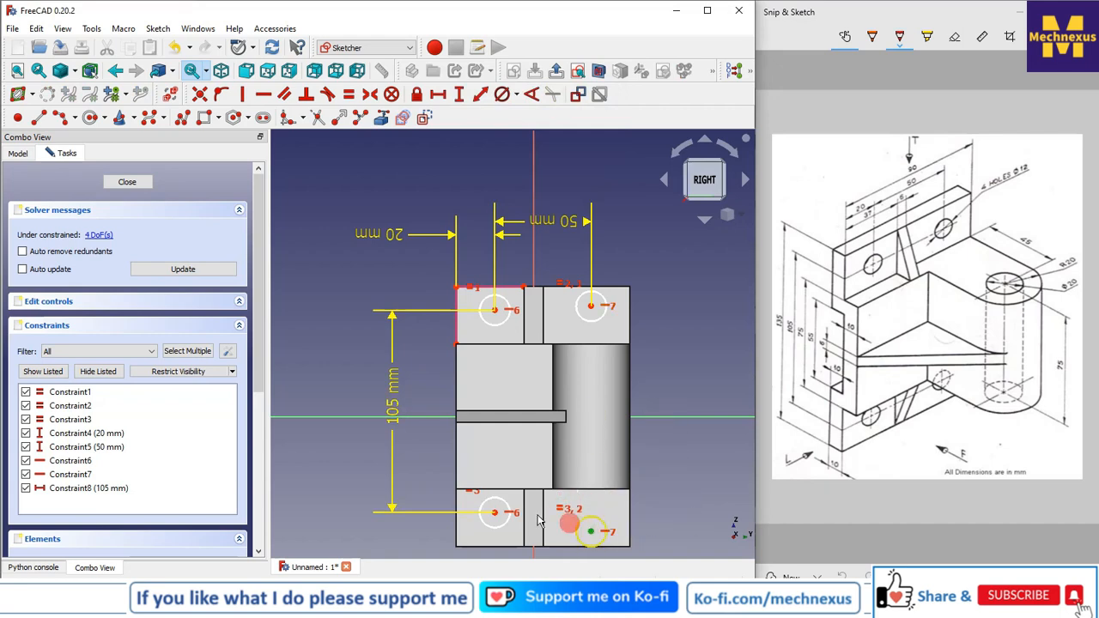
pyautogui.click(503, 513)
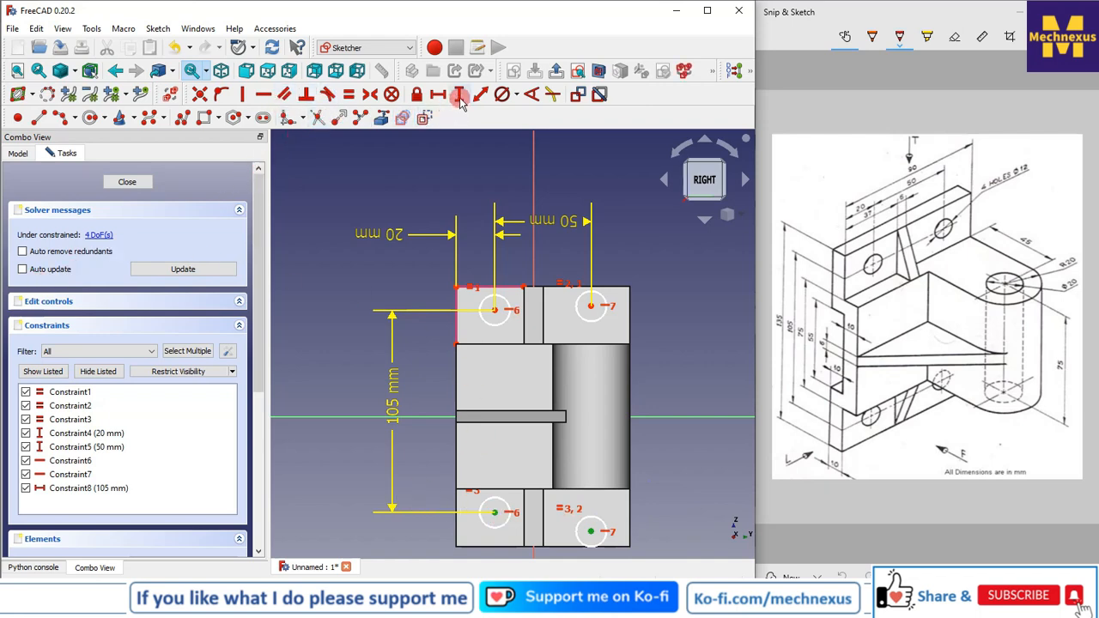
pyautogui.click(244, 96)
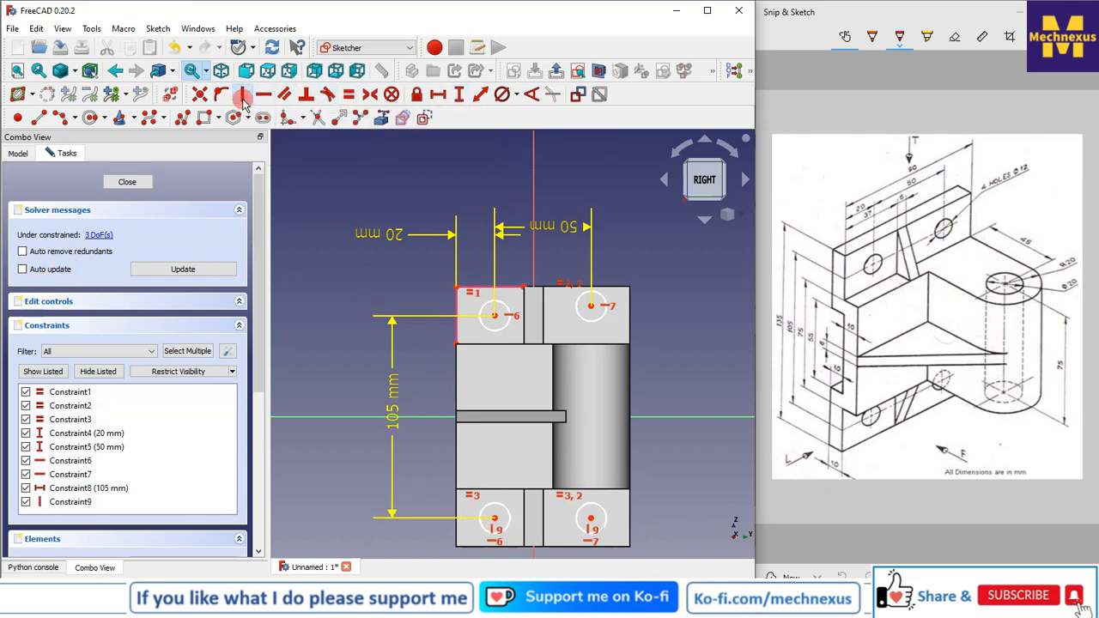
# Level the two upper hole centres with each other by applying a vertical constraint, and check how the hole pattern still moves.
pyautogui.click(590, 518)
pyautogui.click(590, 306)
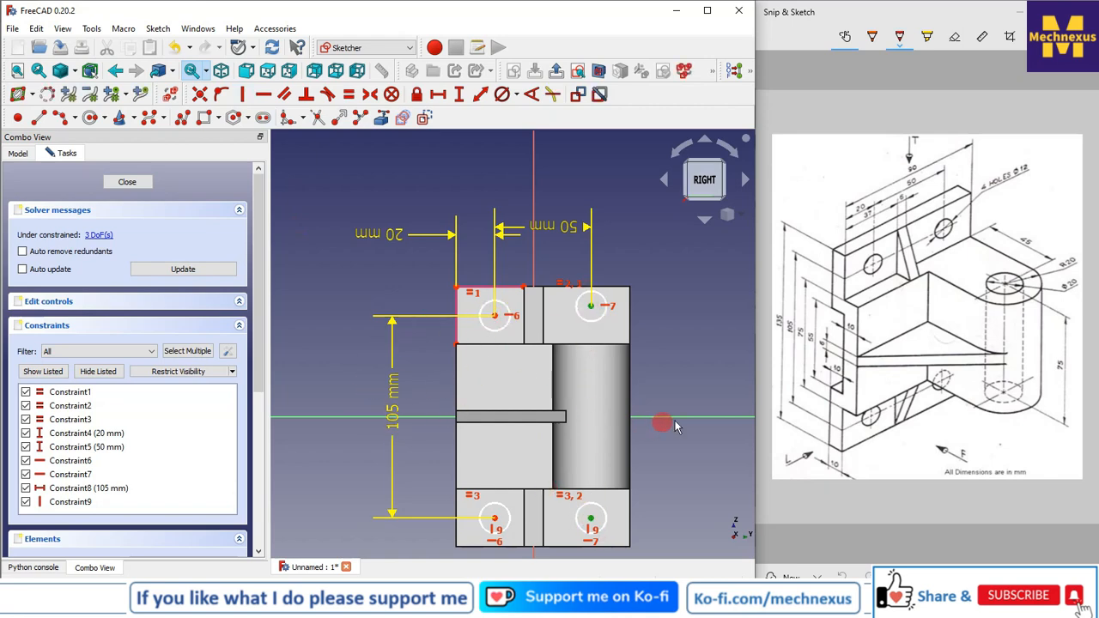
pyautogui.click(699, 408)
pyautogui.click(496, 317)
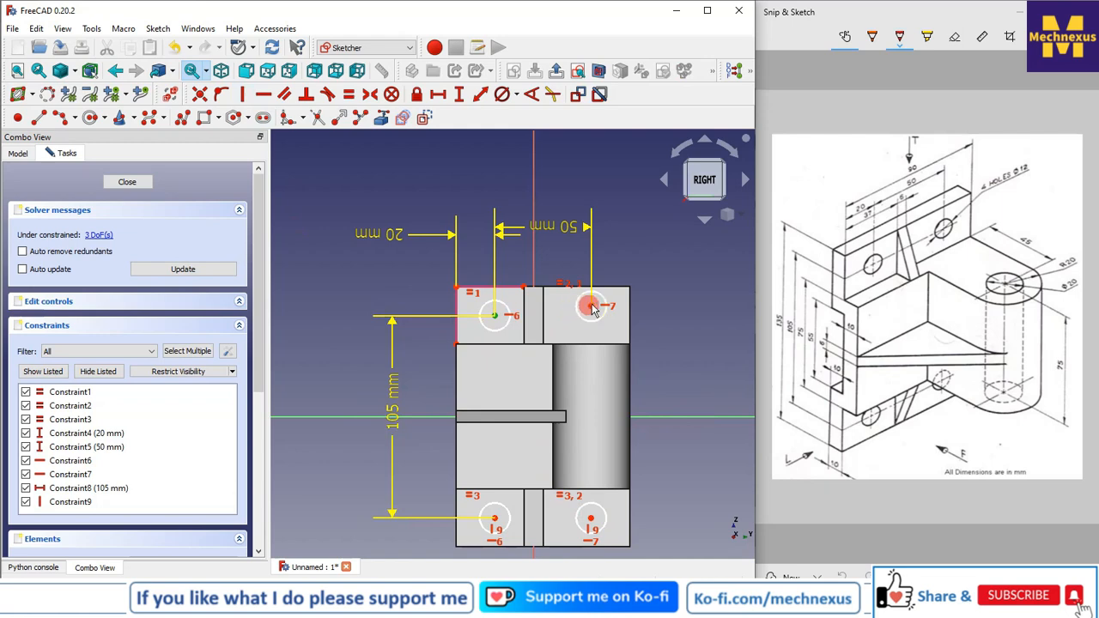
pyautogui.click(590, 306)
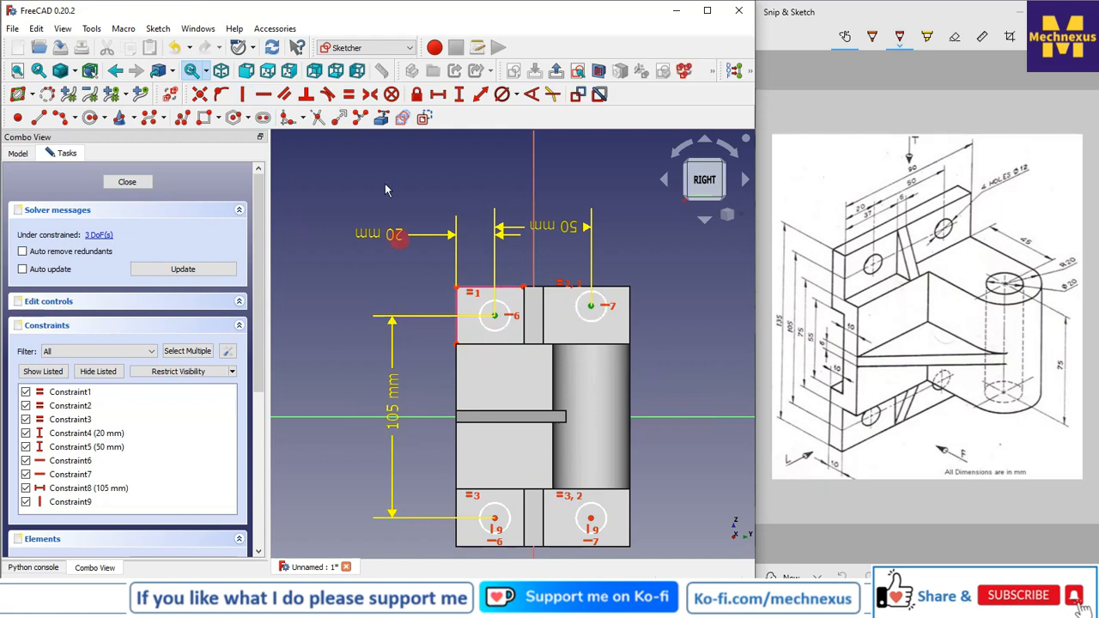
pyautogui.click(242, 94)
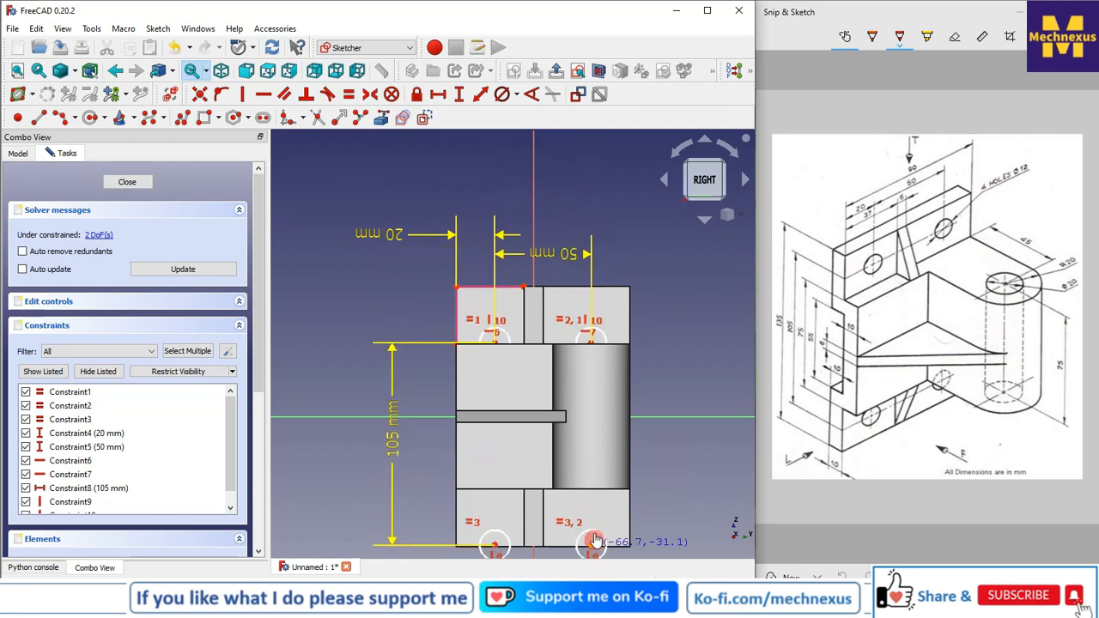
pyautogui.moveTo(593, 517); pyautogui.dragTo(594, 521)
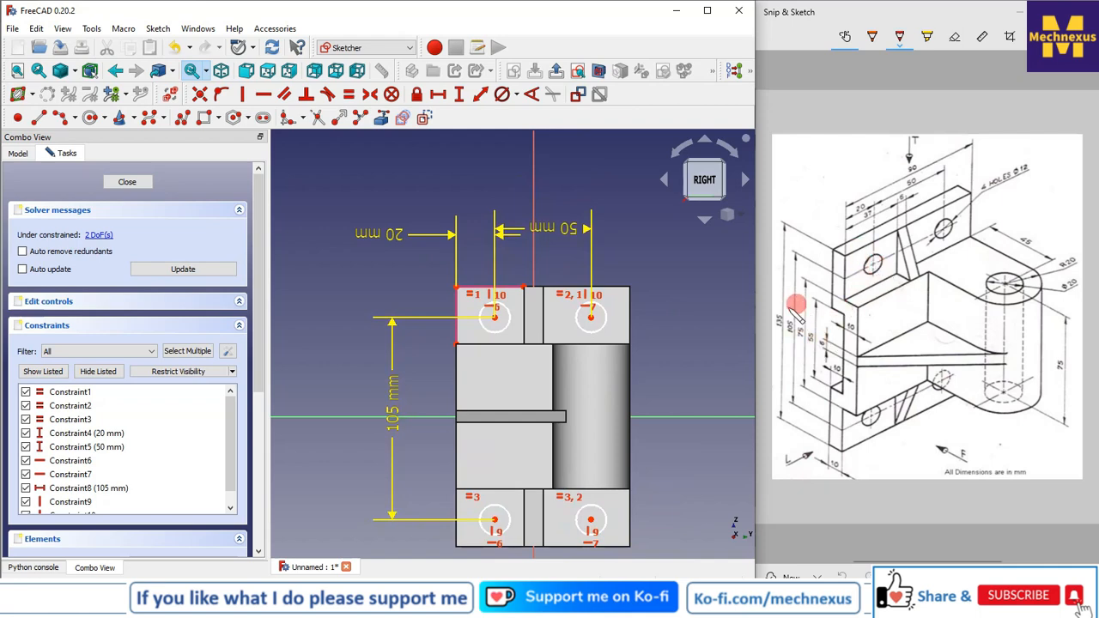
# Constrain the upper-left hole centre 15 mm below the plate's upper-left corner with a horizontal distance constraint.
pyautogui.moveTo(496, 320); pyautogui.dragTo(495, 327)
pyautogui.click(457, 291)
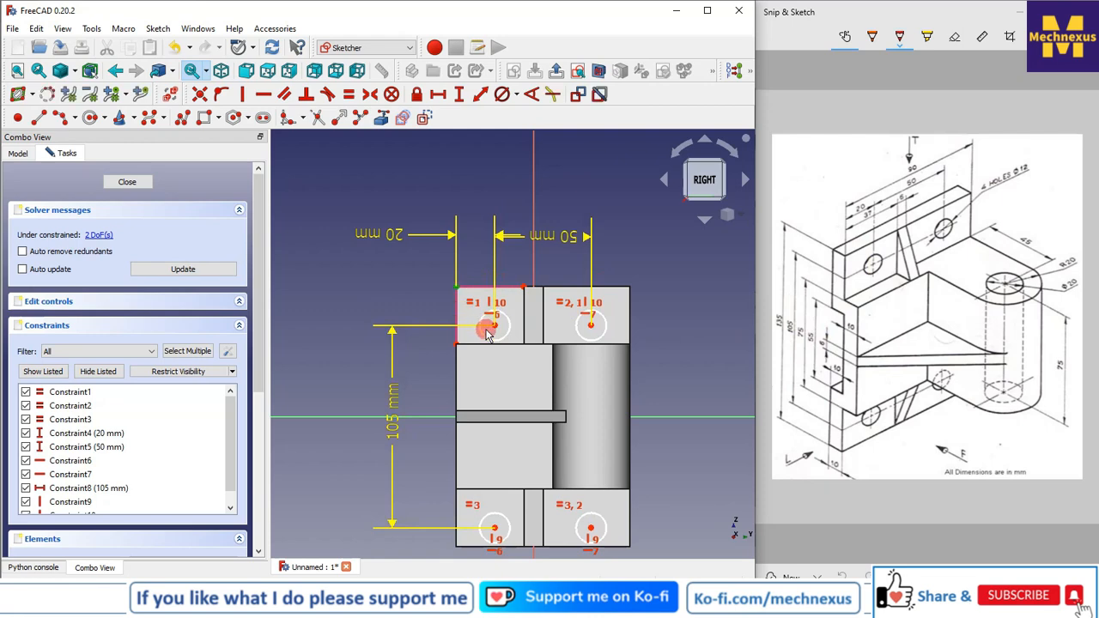
pyautogui.click(495, 327)
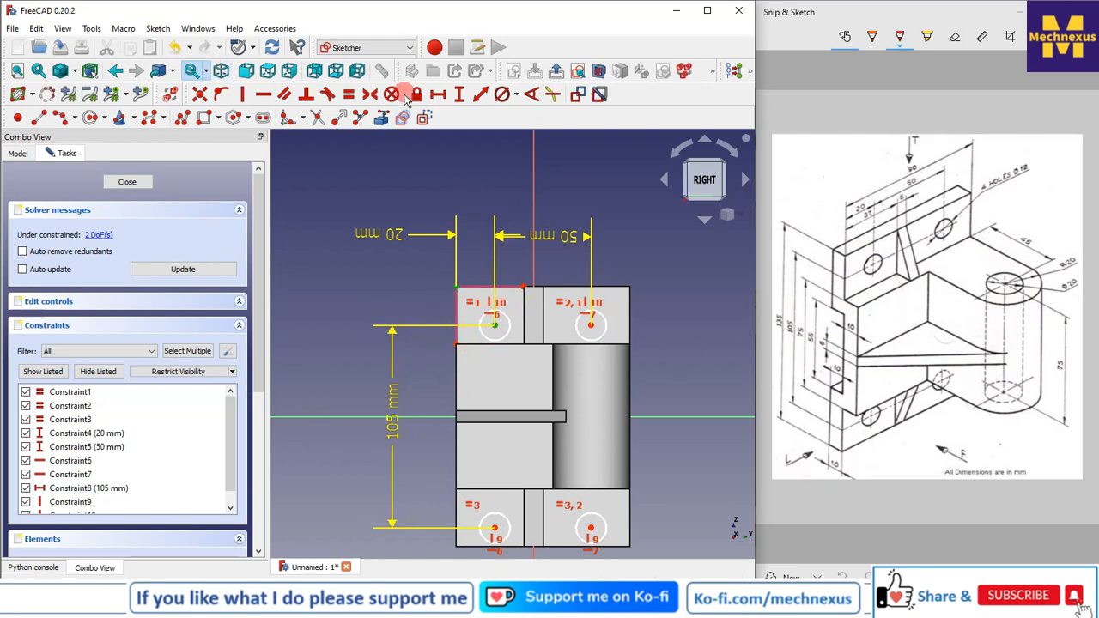
pyautogui.click(438, 94)
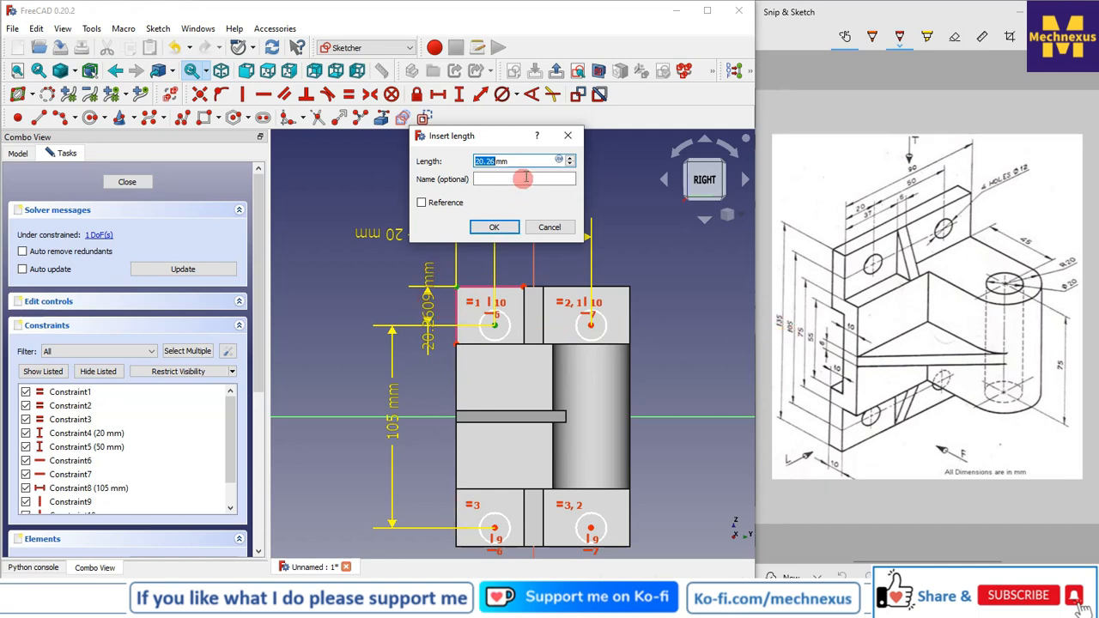
pyautogui.press('Return')
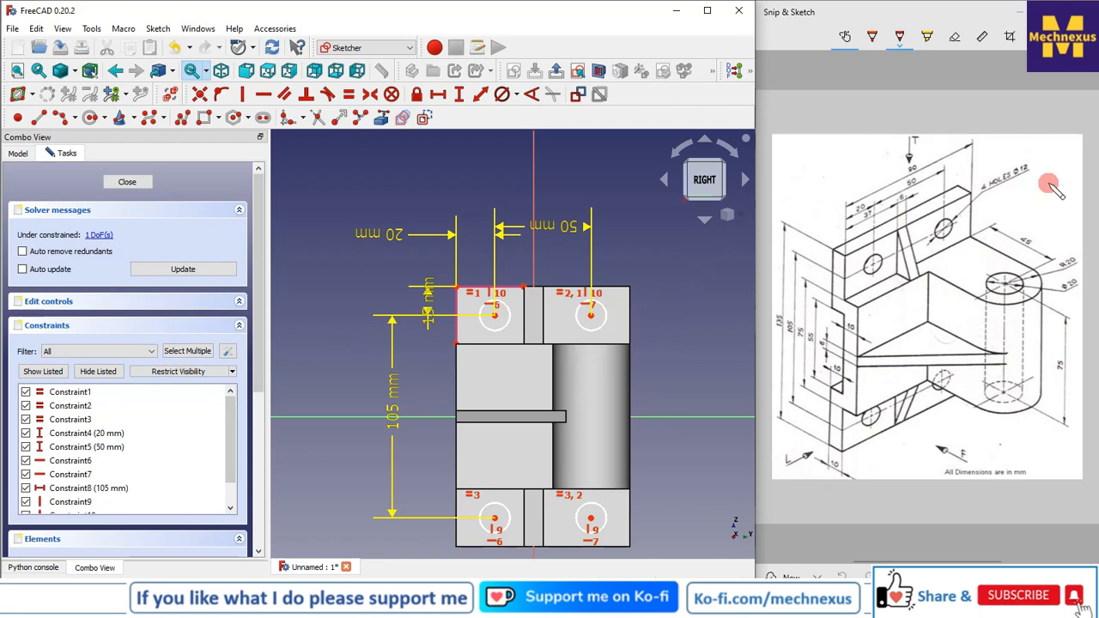
# Set the upper-left hole circle's diameter to 12 mm, place its dimension clear of the plate, and close the sketch.
pyautogui.click(489, 310)
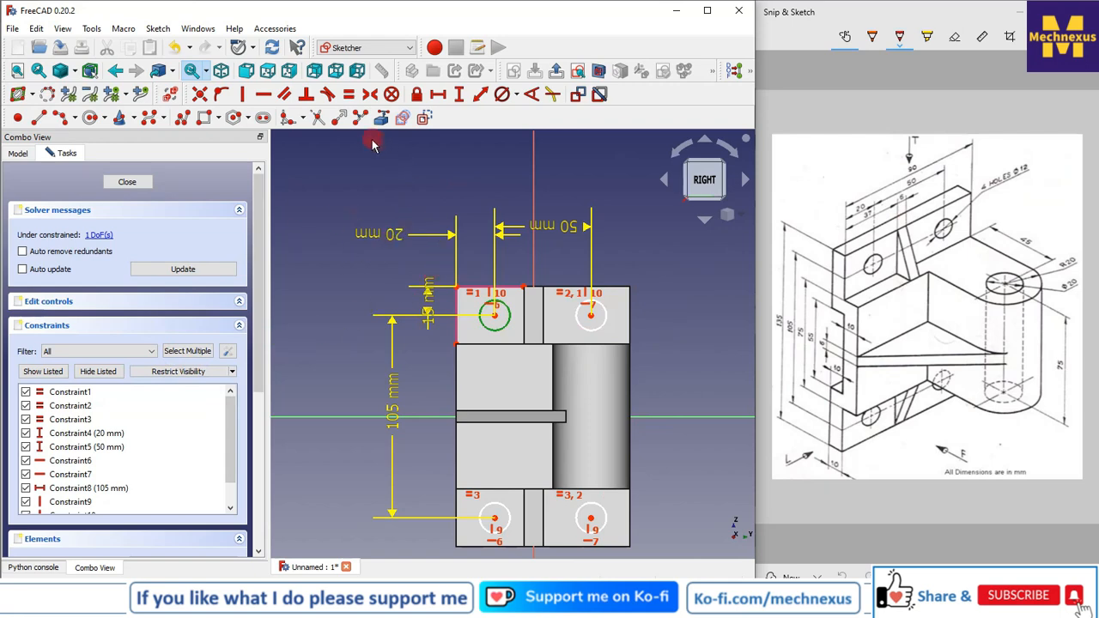
pyautogui.click(516, 94)
pyautogui.click(553, 131)
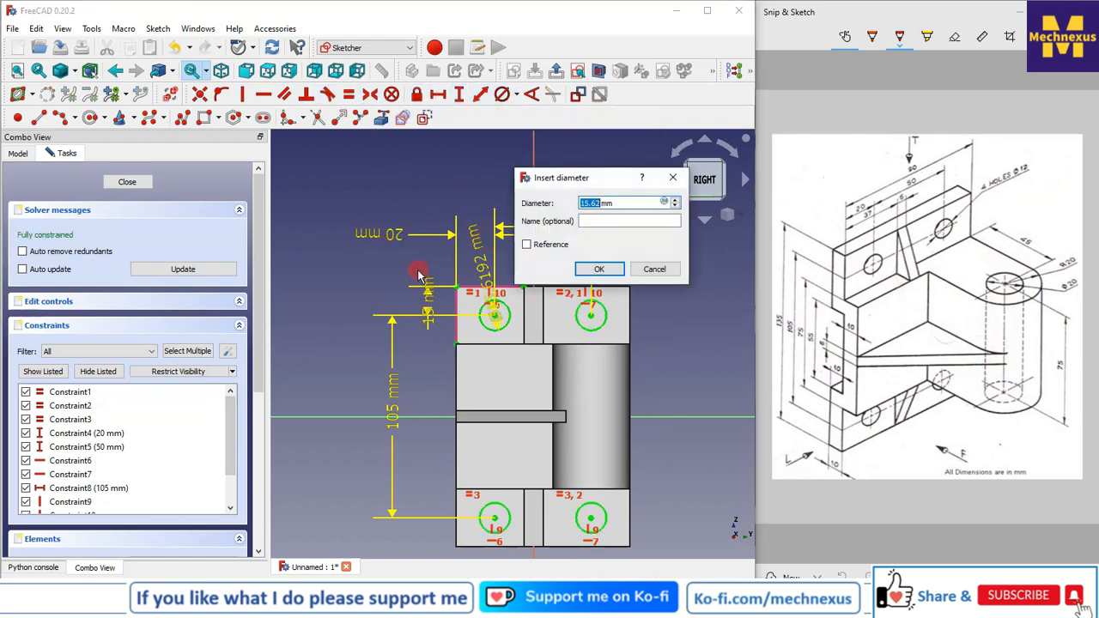
pyautogui.press('Return')
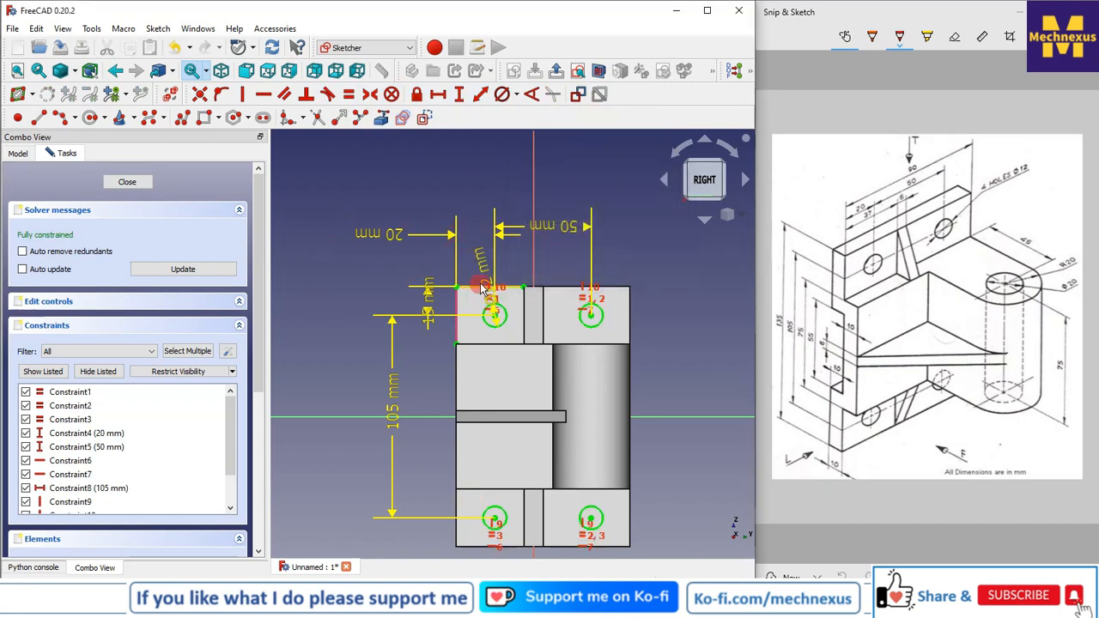
pyautogui.moveTo(489, 273); pyautogui.dragTo(472, 222)
pyautogui.click(138, 183)
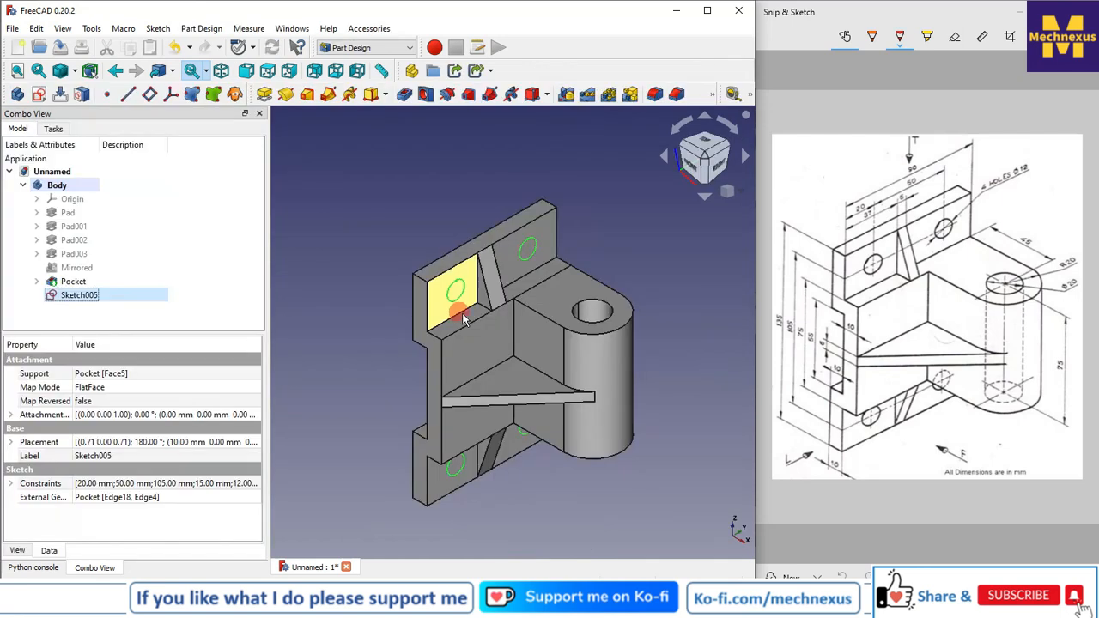
# Cut the four mounting holes from the sketch with the Hole feature, using depth Through all and a 12 mm diameter.
pyautogui.click(567, 264)
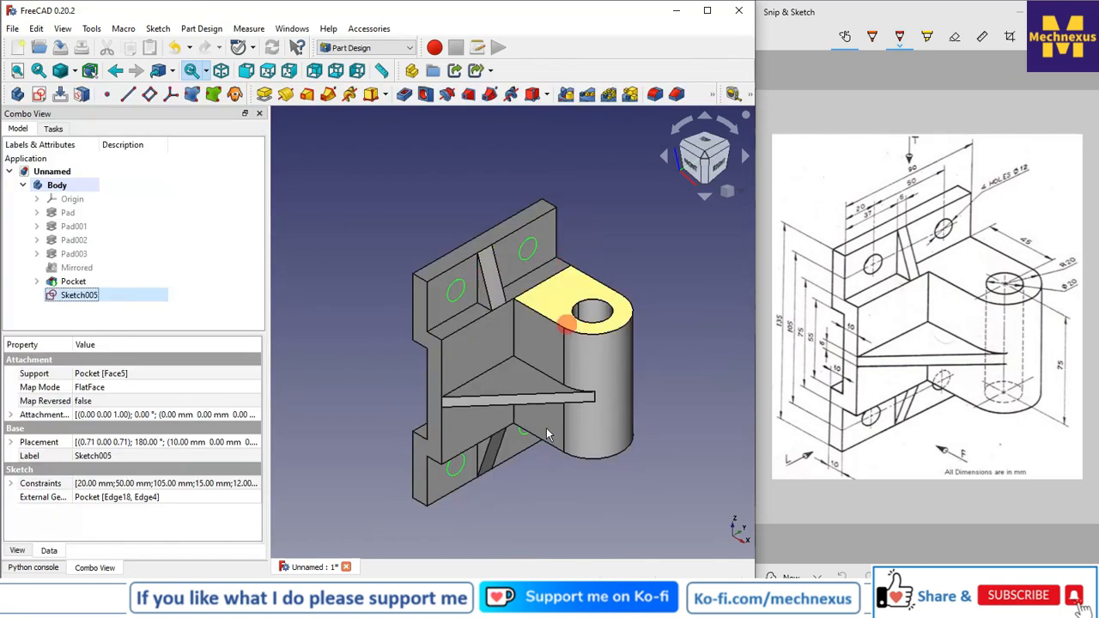
pyautogui.click(457, 373)
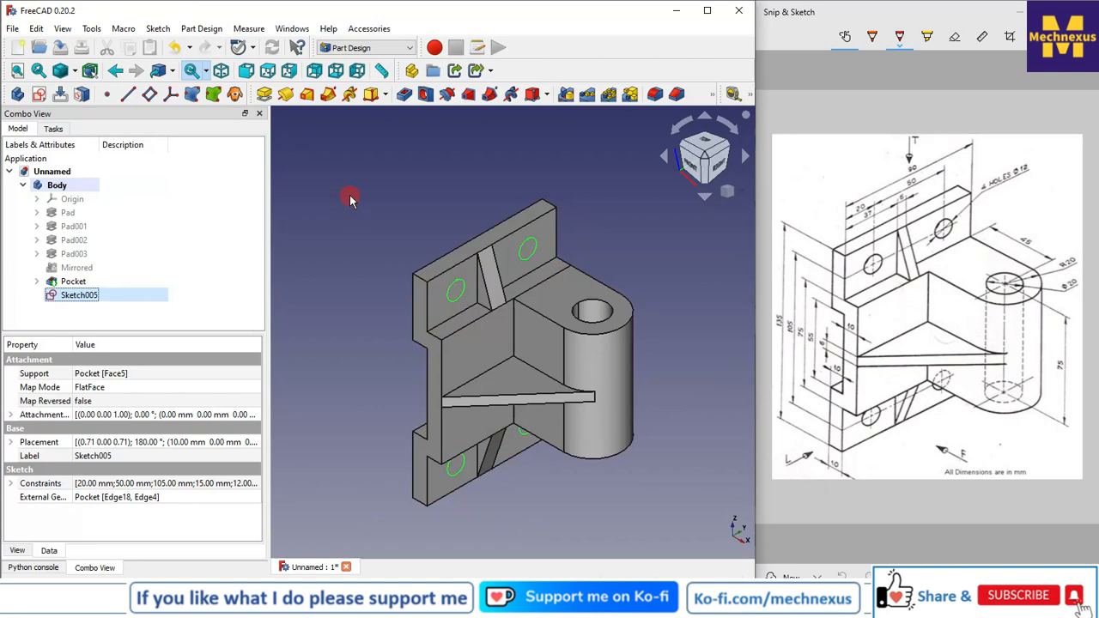
pyautogui.click(423, 95)
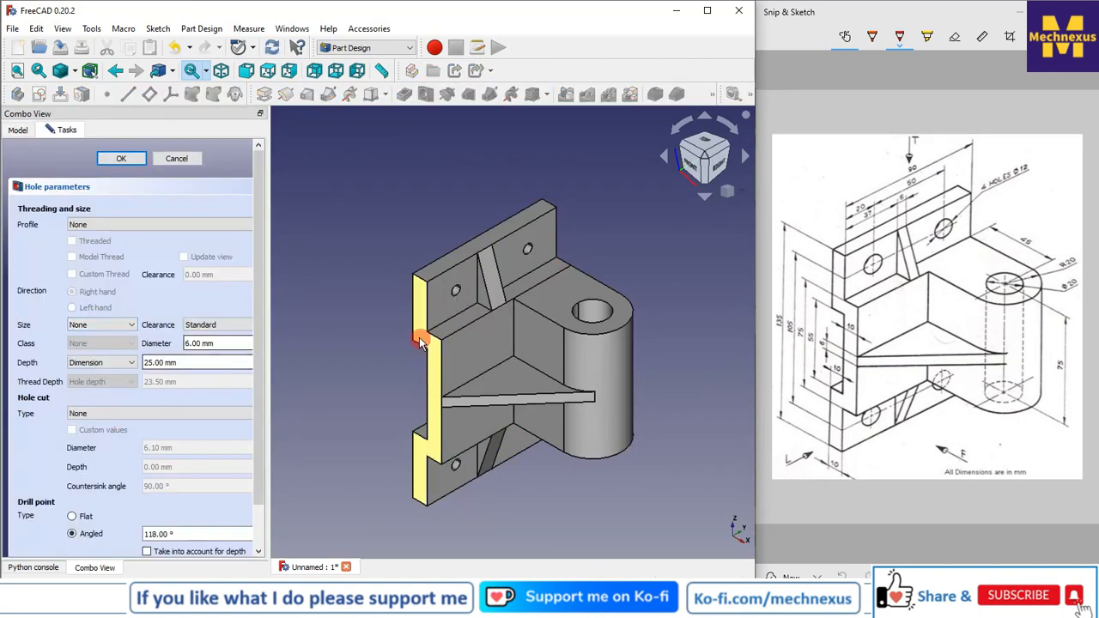
pyautogui.click(102, 362)
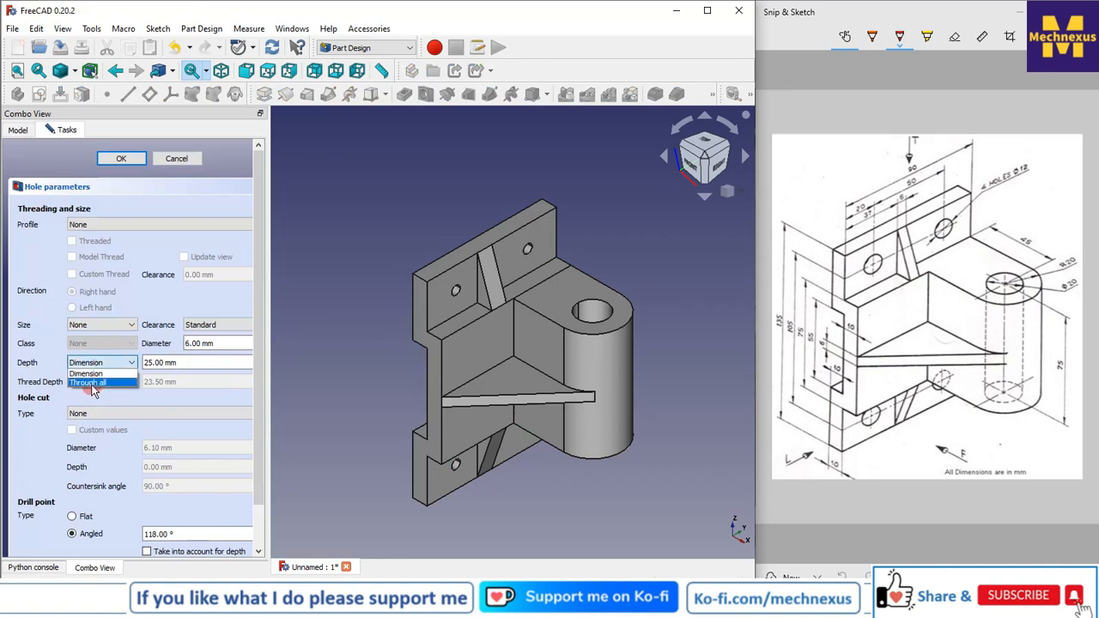
pyautogui.click(93, 383)
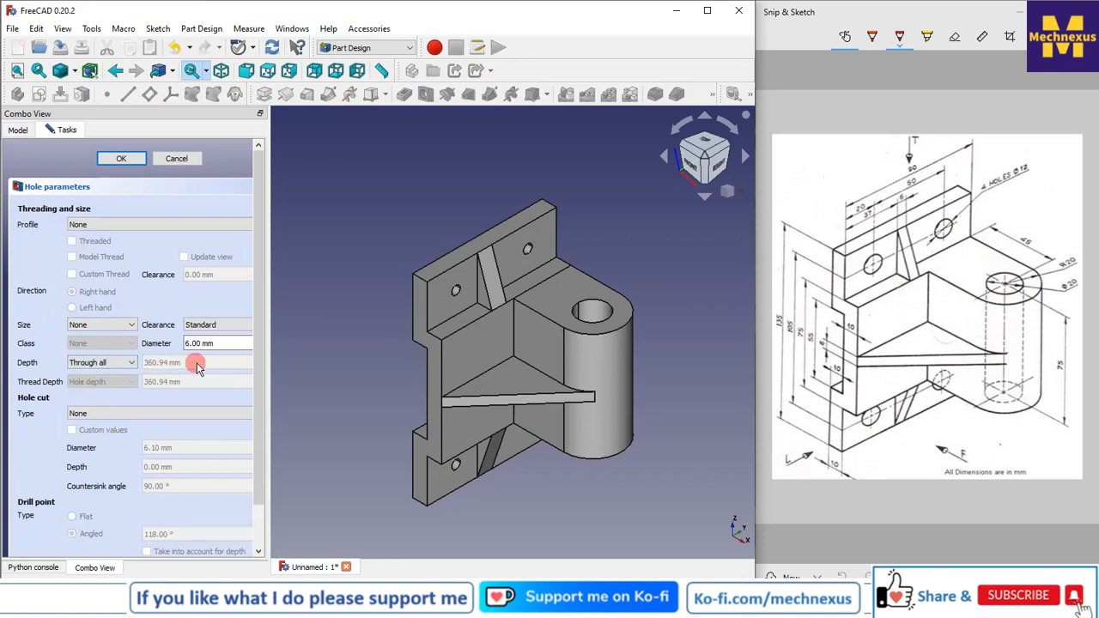
pyautogui.moveTo(222, 343); pyautogui.dragTo(166, 341)
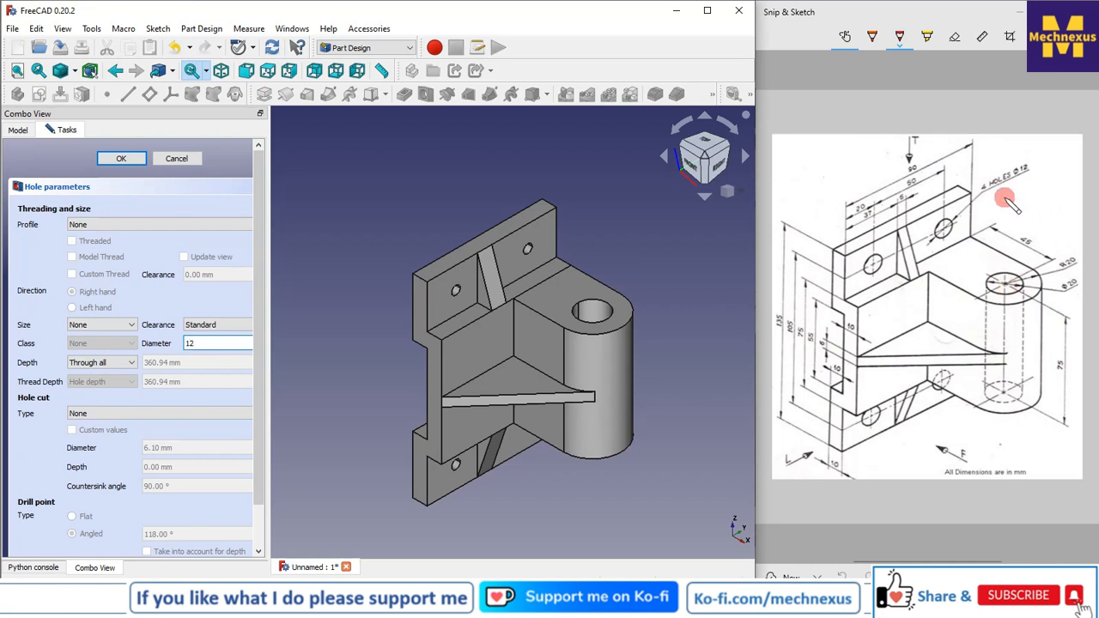
pyautogui.click(305, 265)
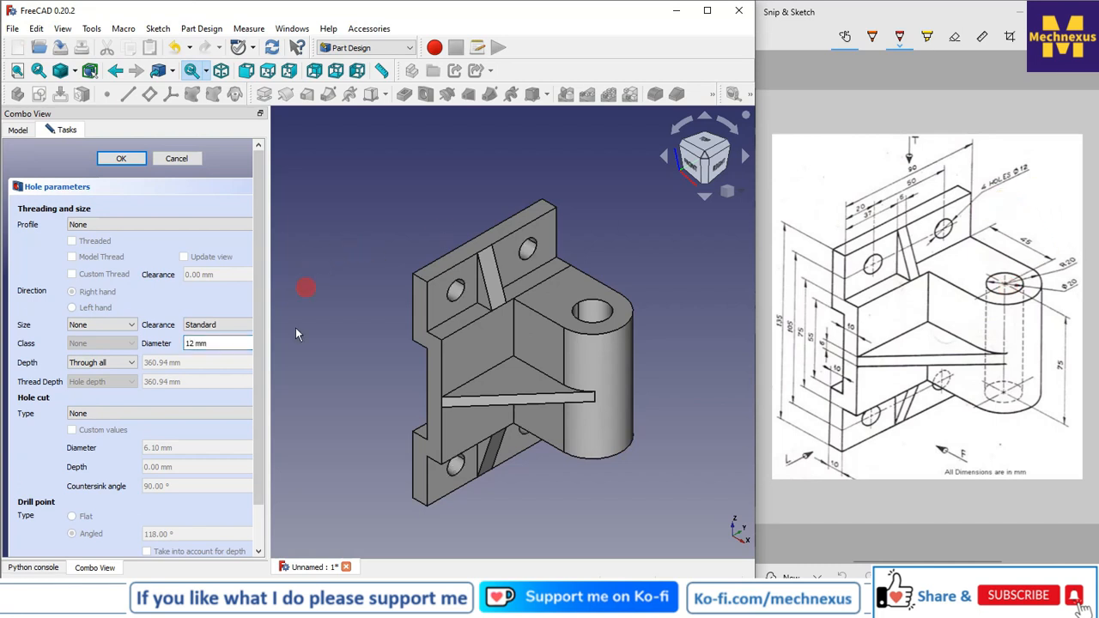
pyautogui.click(119, 159)
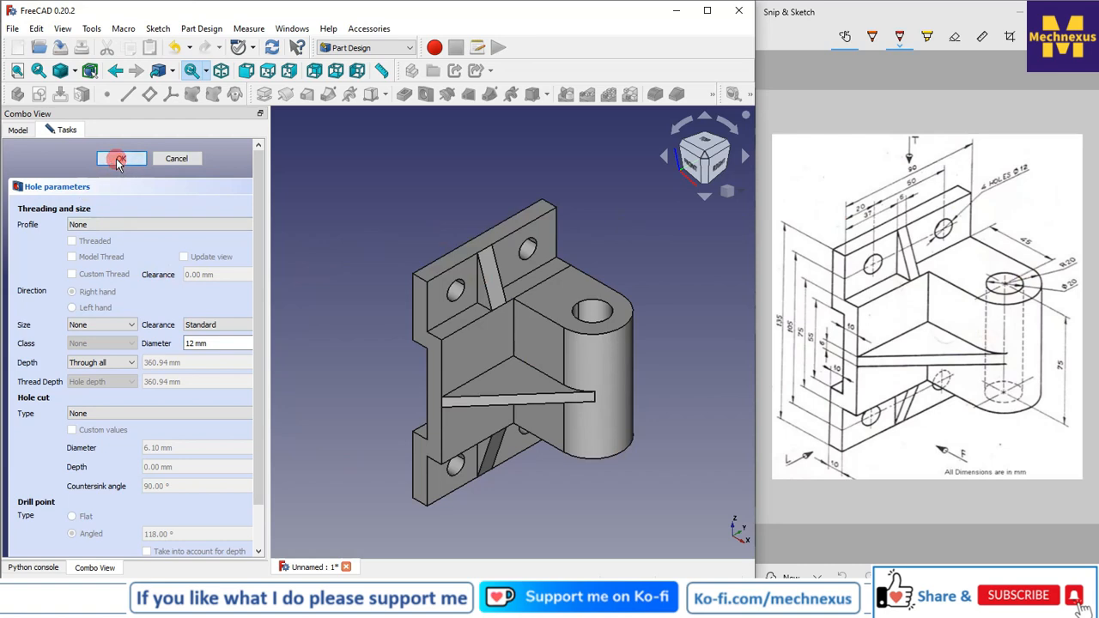
pyautogui.click(644, 485)
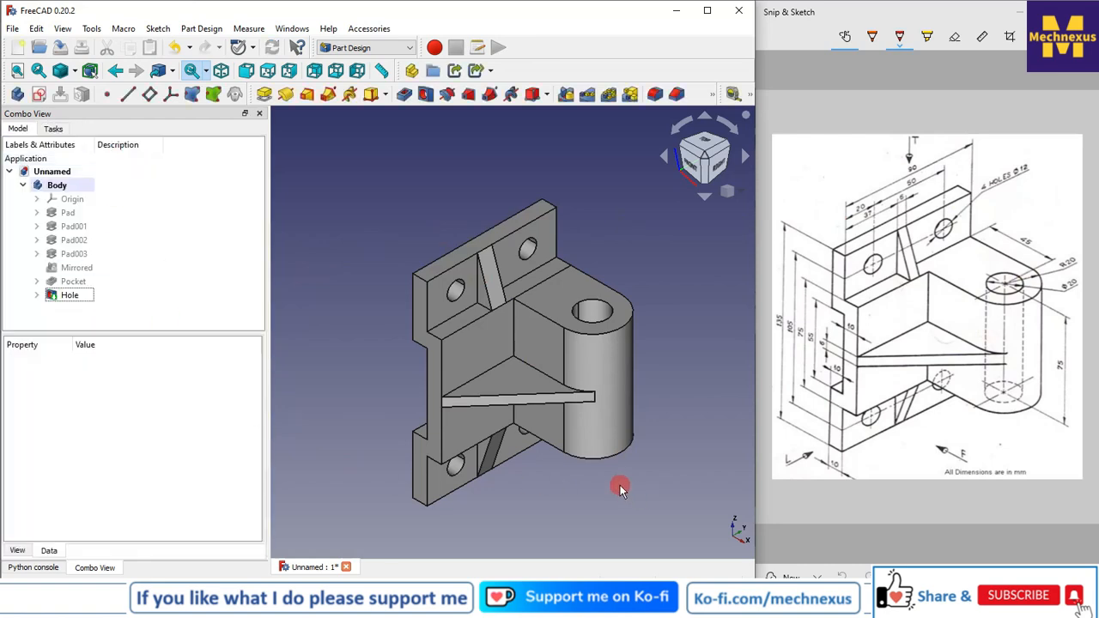
# Change the appearance of the finished bracket's Hole feature to the Chrome material.
pyautogui.moveTo(625, 491); pyautogui.dragTo(584, 463)
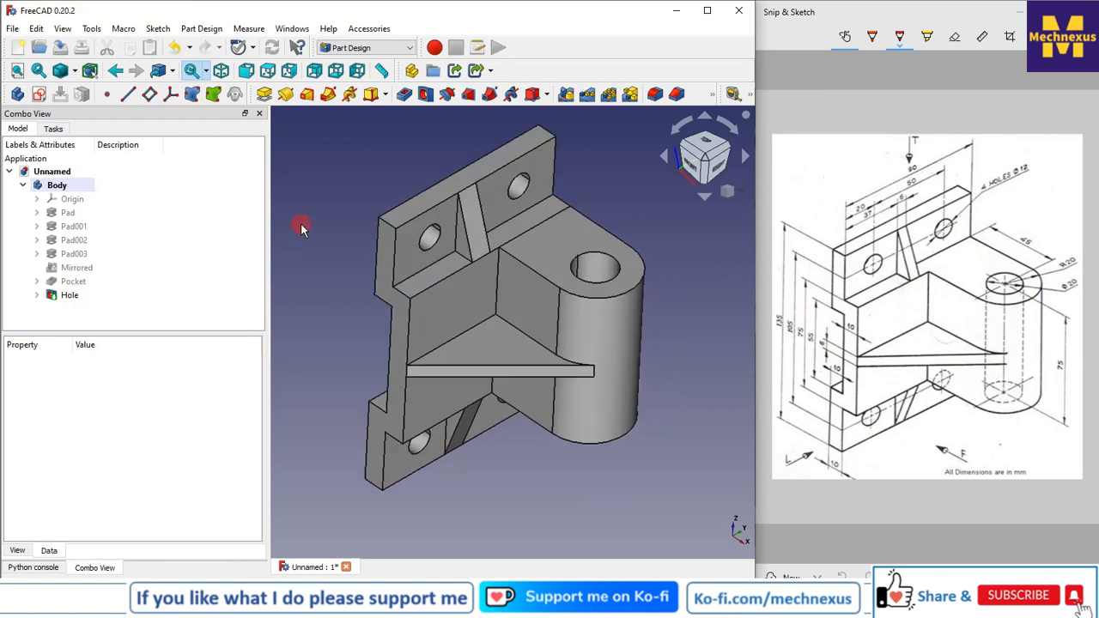
pyautogui.click(62, 297)
pyautogui.rightClick(62, 297)
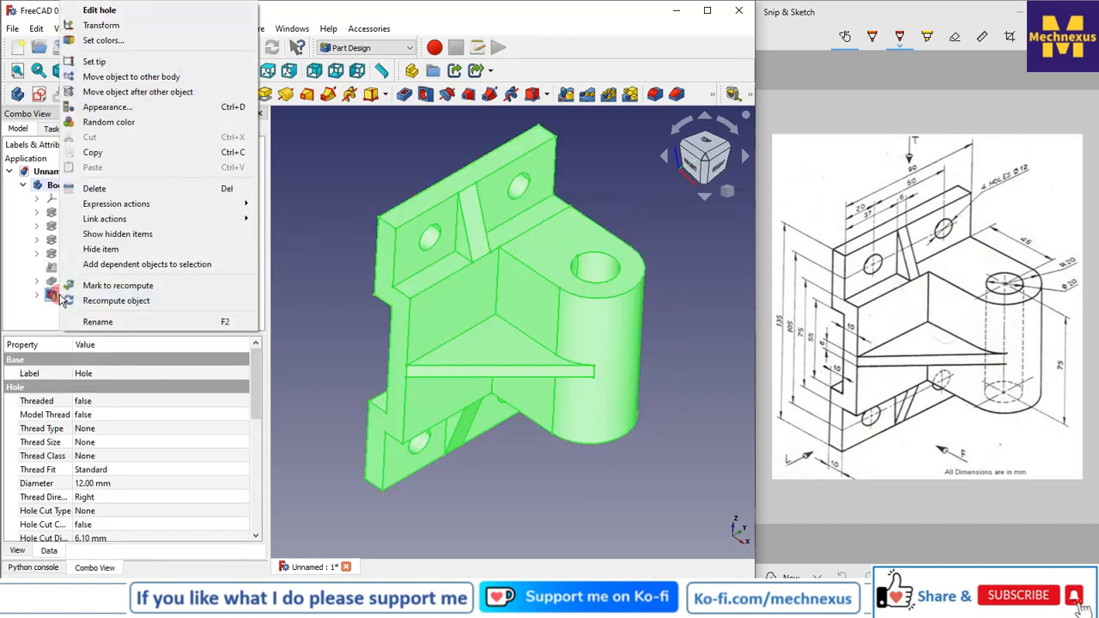
pyautogui.click(103, 108)
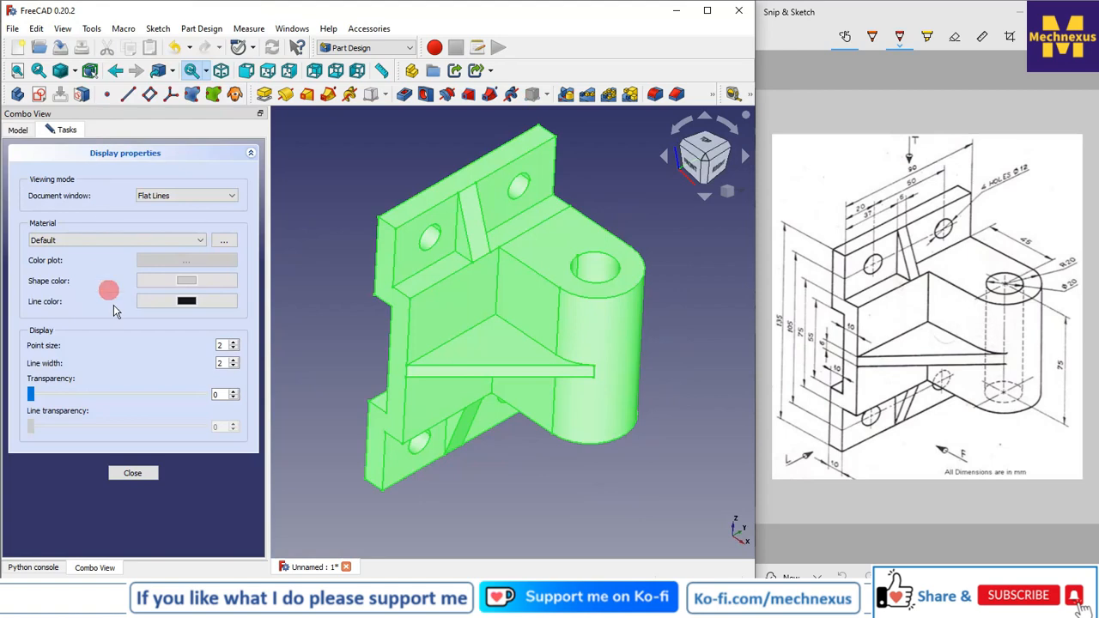
pyautogui.click(110, 240)
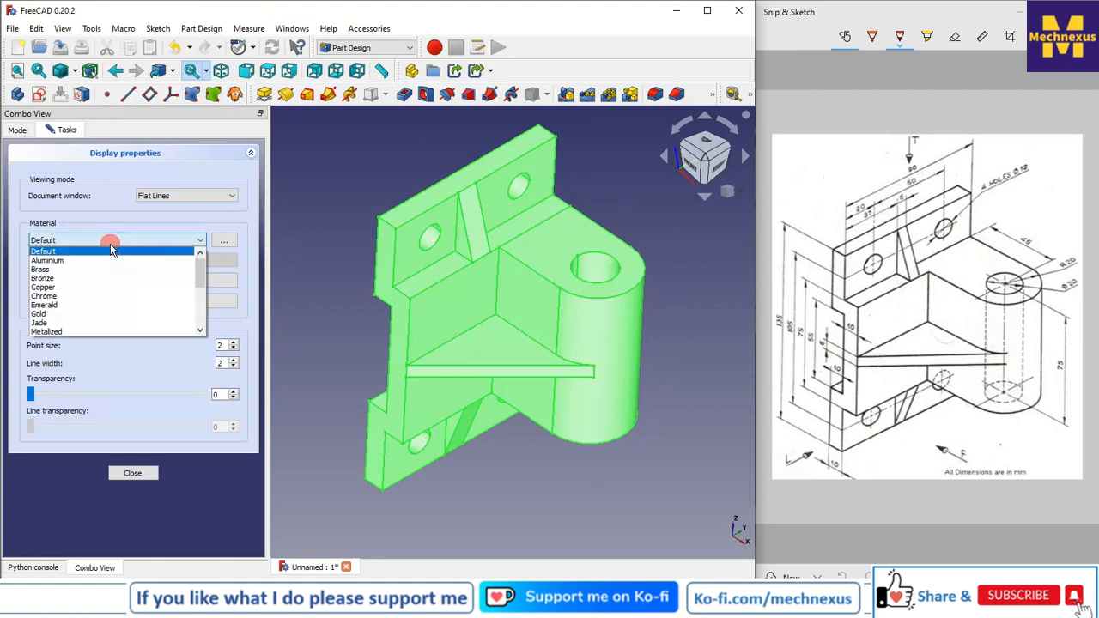
pyautogui.click(55, 296)
pyautogui.click(133, 478)
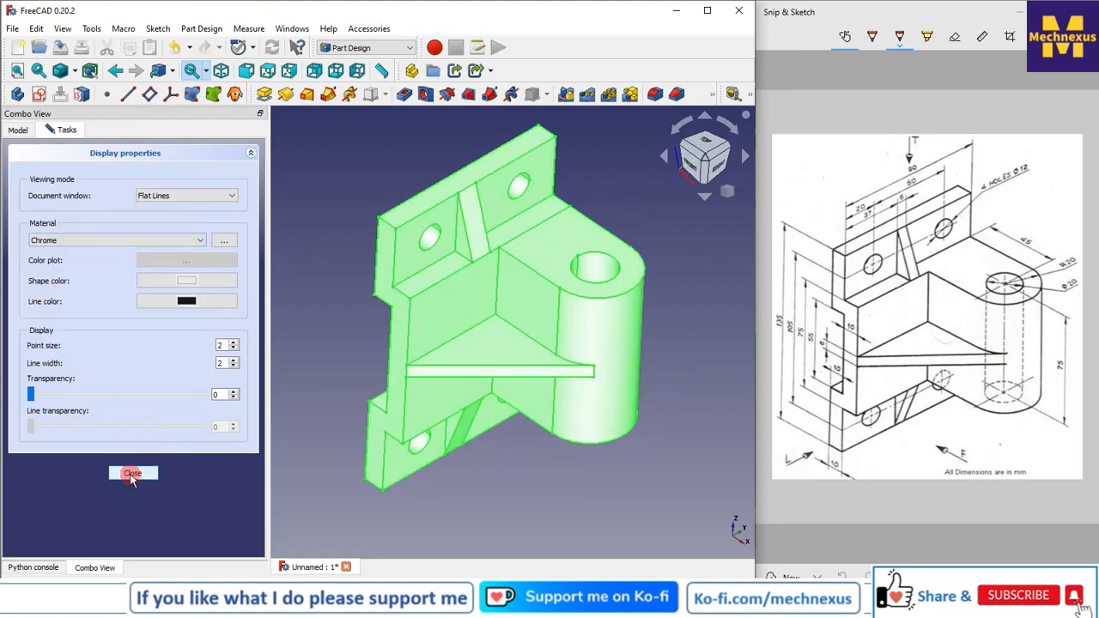
pyautogui.click(359, 329)
# Examine the finished chrome bracket from an angled view at several zoom levels.
pyautogui.moveTo(649, 372)
pyautogui.mouseDown(button='middle')
pyautogui.moveTo(604, 301)
pyautogui.moveTo(583, 376)
pyautogui.moveTo(622, 315)
pyautogui.moveTo(640, 381)
pyautogui.moveTo(679, 371)
pyautogui.moveTo(633, 304)
pyautogui.moveTo(576, 302)
pyautogui.moveTo(506, 377)
pyautogui.moveTo(634, 378)
pyautogui.mouseUp(button='middle')
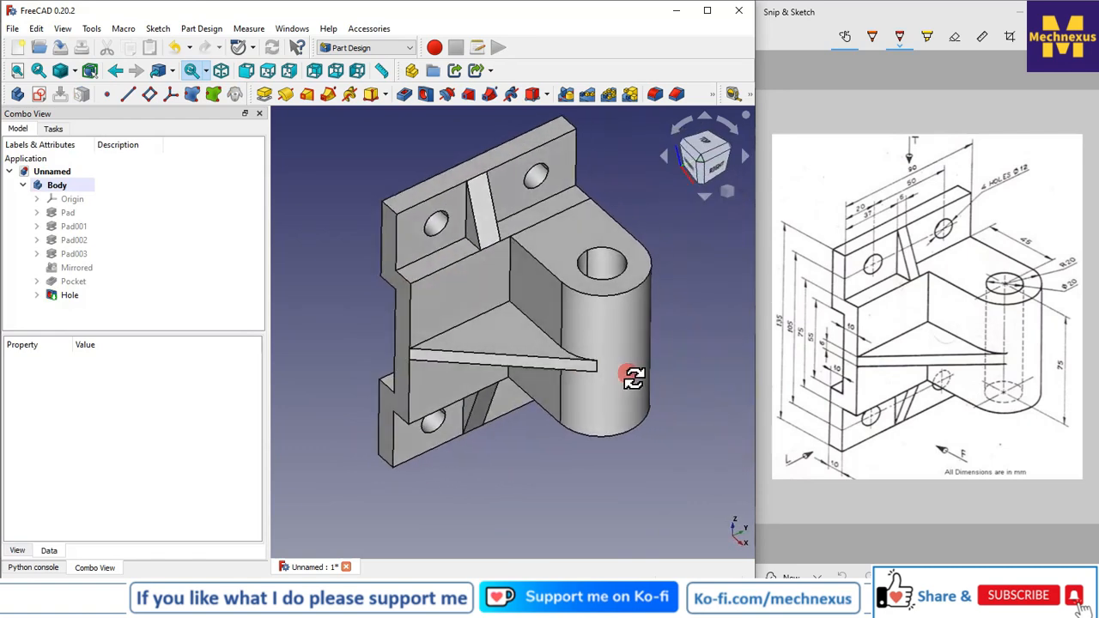
pyautogui.scroll(1, 634, 377)
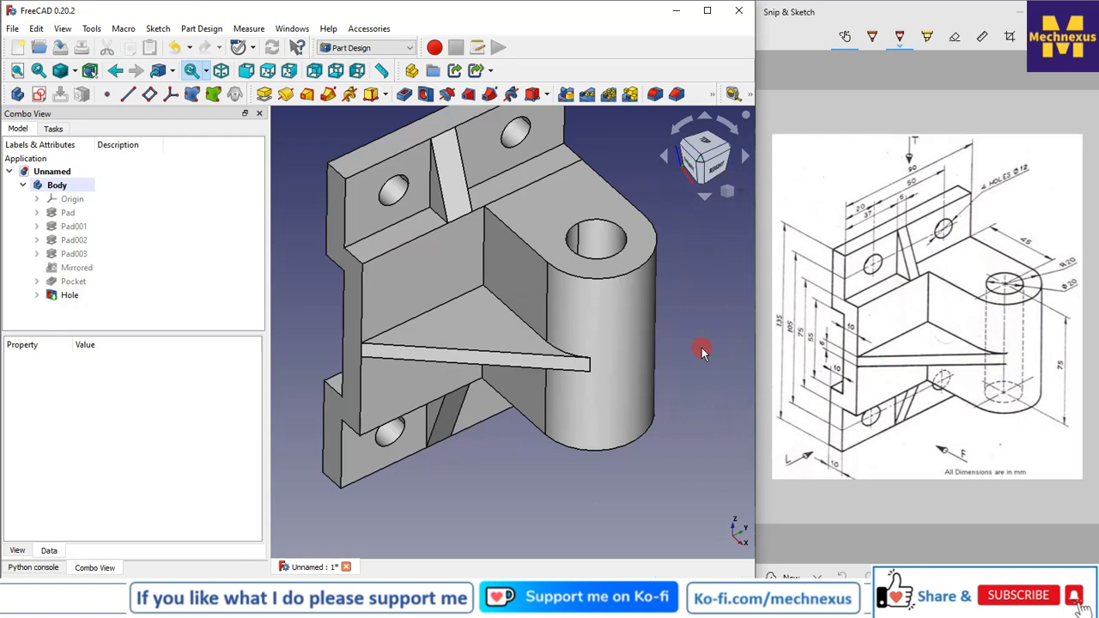
pyautogui.scroll(-3, 703, 352)
pyautogui.scroll(3, 650, 347)
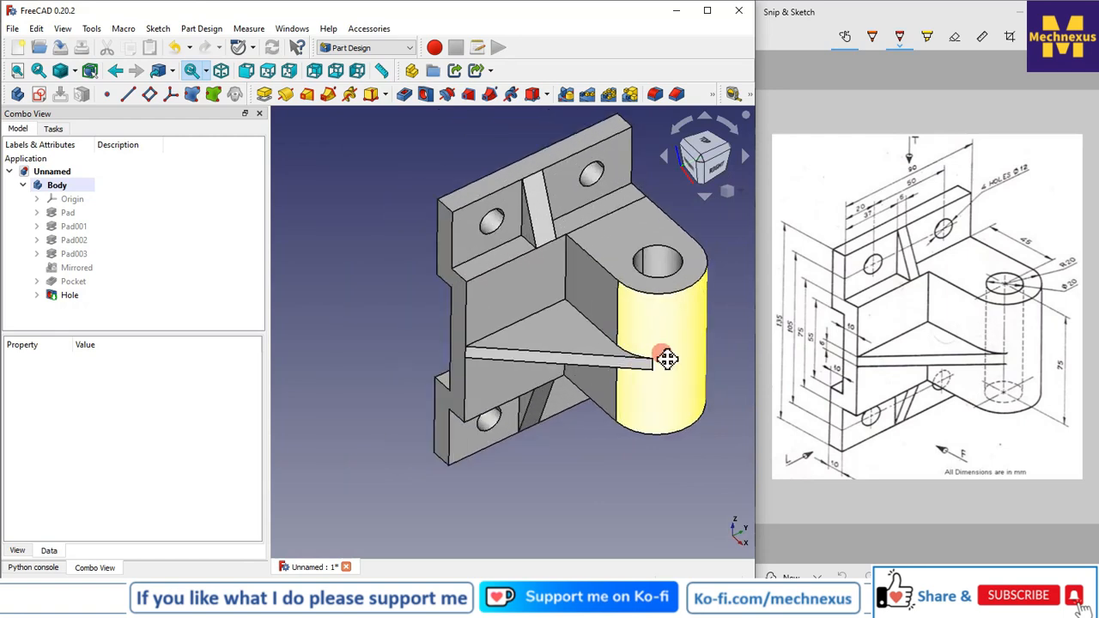
pyautogui.middleClick(663, 355)
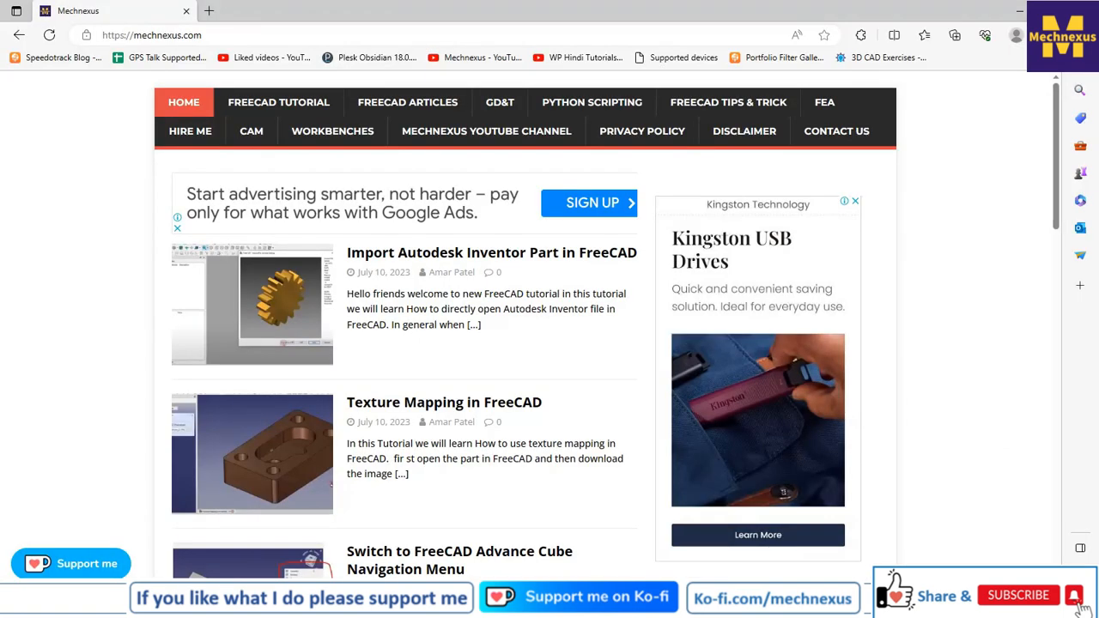
# Switch to the browser and skim the latest FreeCAD tutorials on the Mechnexus home page.
pyautogui.scroll(-2, 389, 356)
pyautogui.scroll(2, 388, 356)
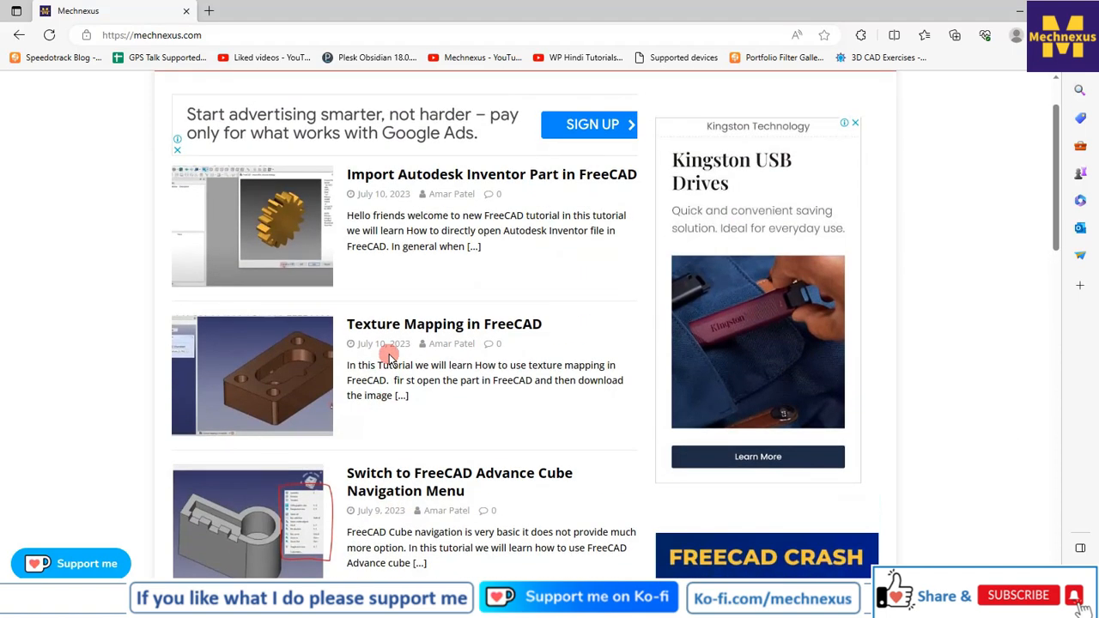
pyautogui.scroll(-2, 441, 326)
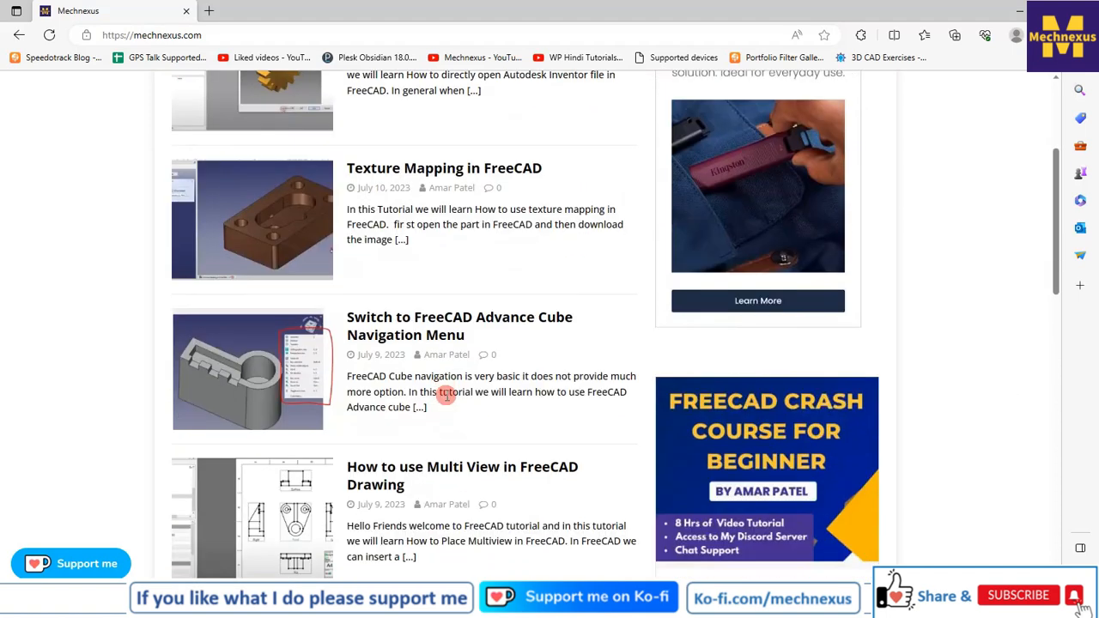
pyautogui.scroll(-1, 446, 395)
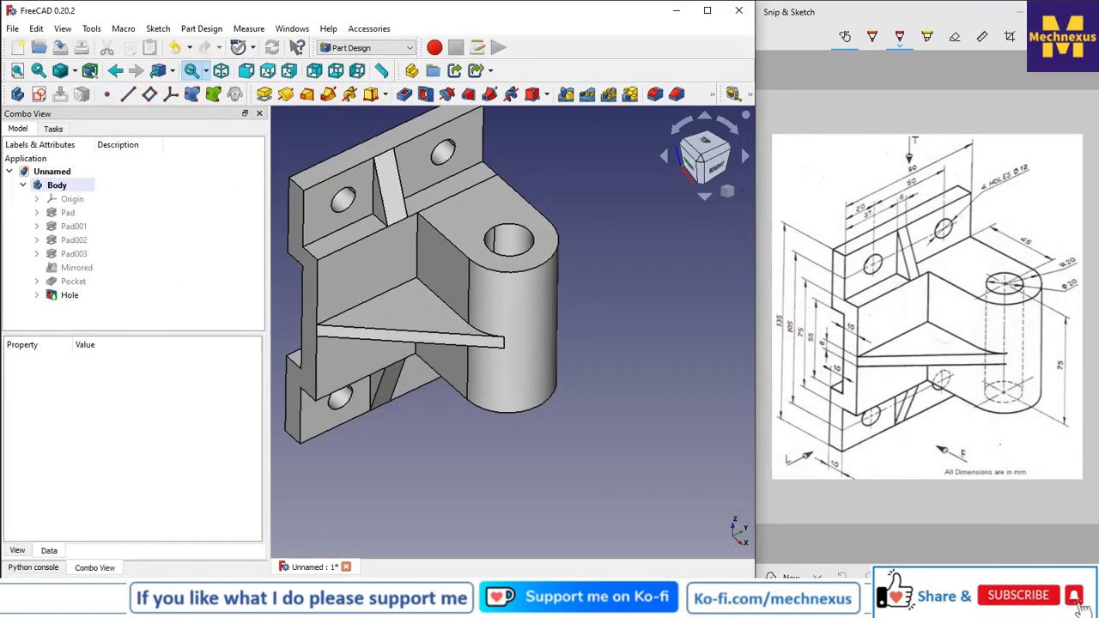
# Return to FreeCAD and inspect the whole bracket, turning it to look at the mounting holes from the front of the plate.
pyautogui.scroll(4, 509, 456)
pyautogui.scroll(-6, 509, 456)
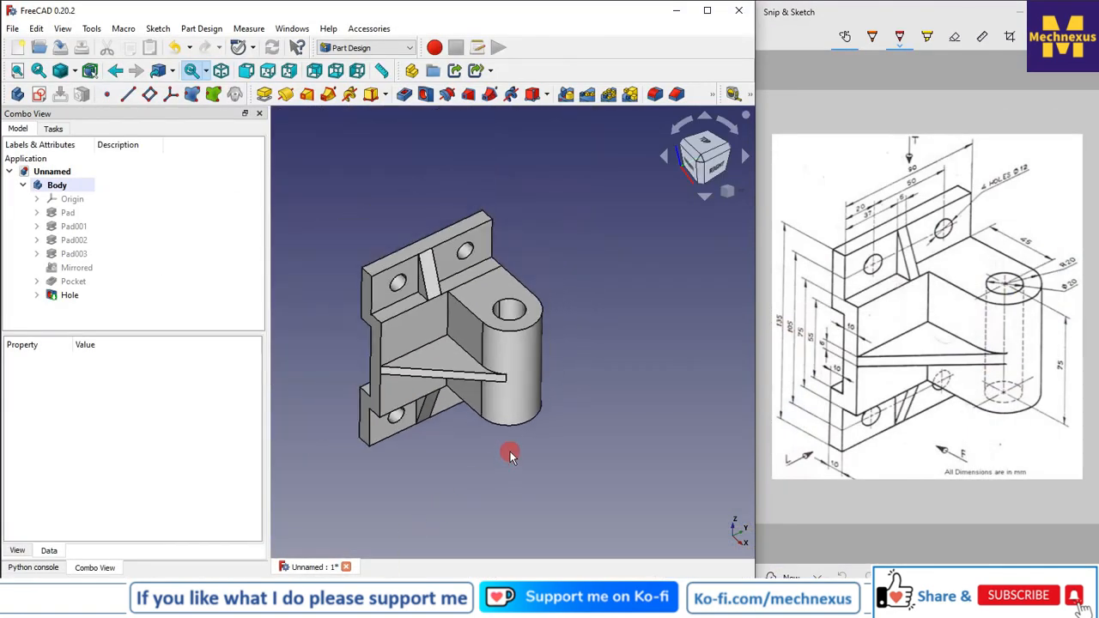
pyautogui.moveTo(514, 456); pyautogui.dragTo(790, 550, button='middle')
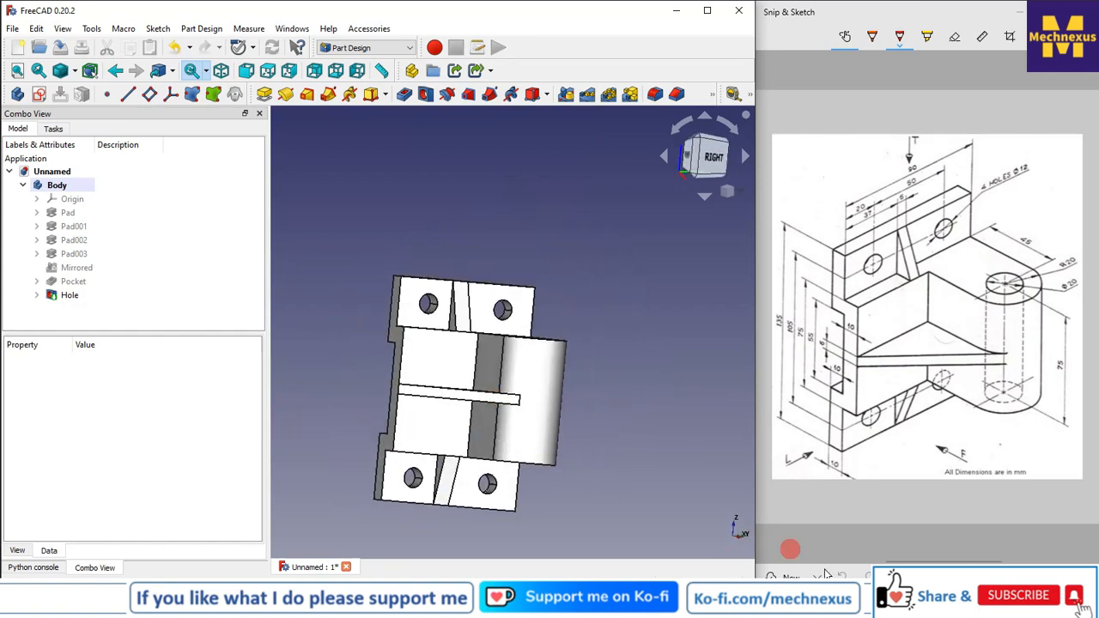